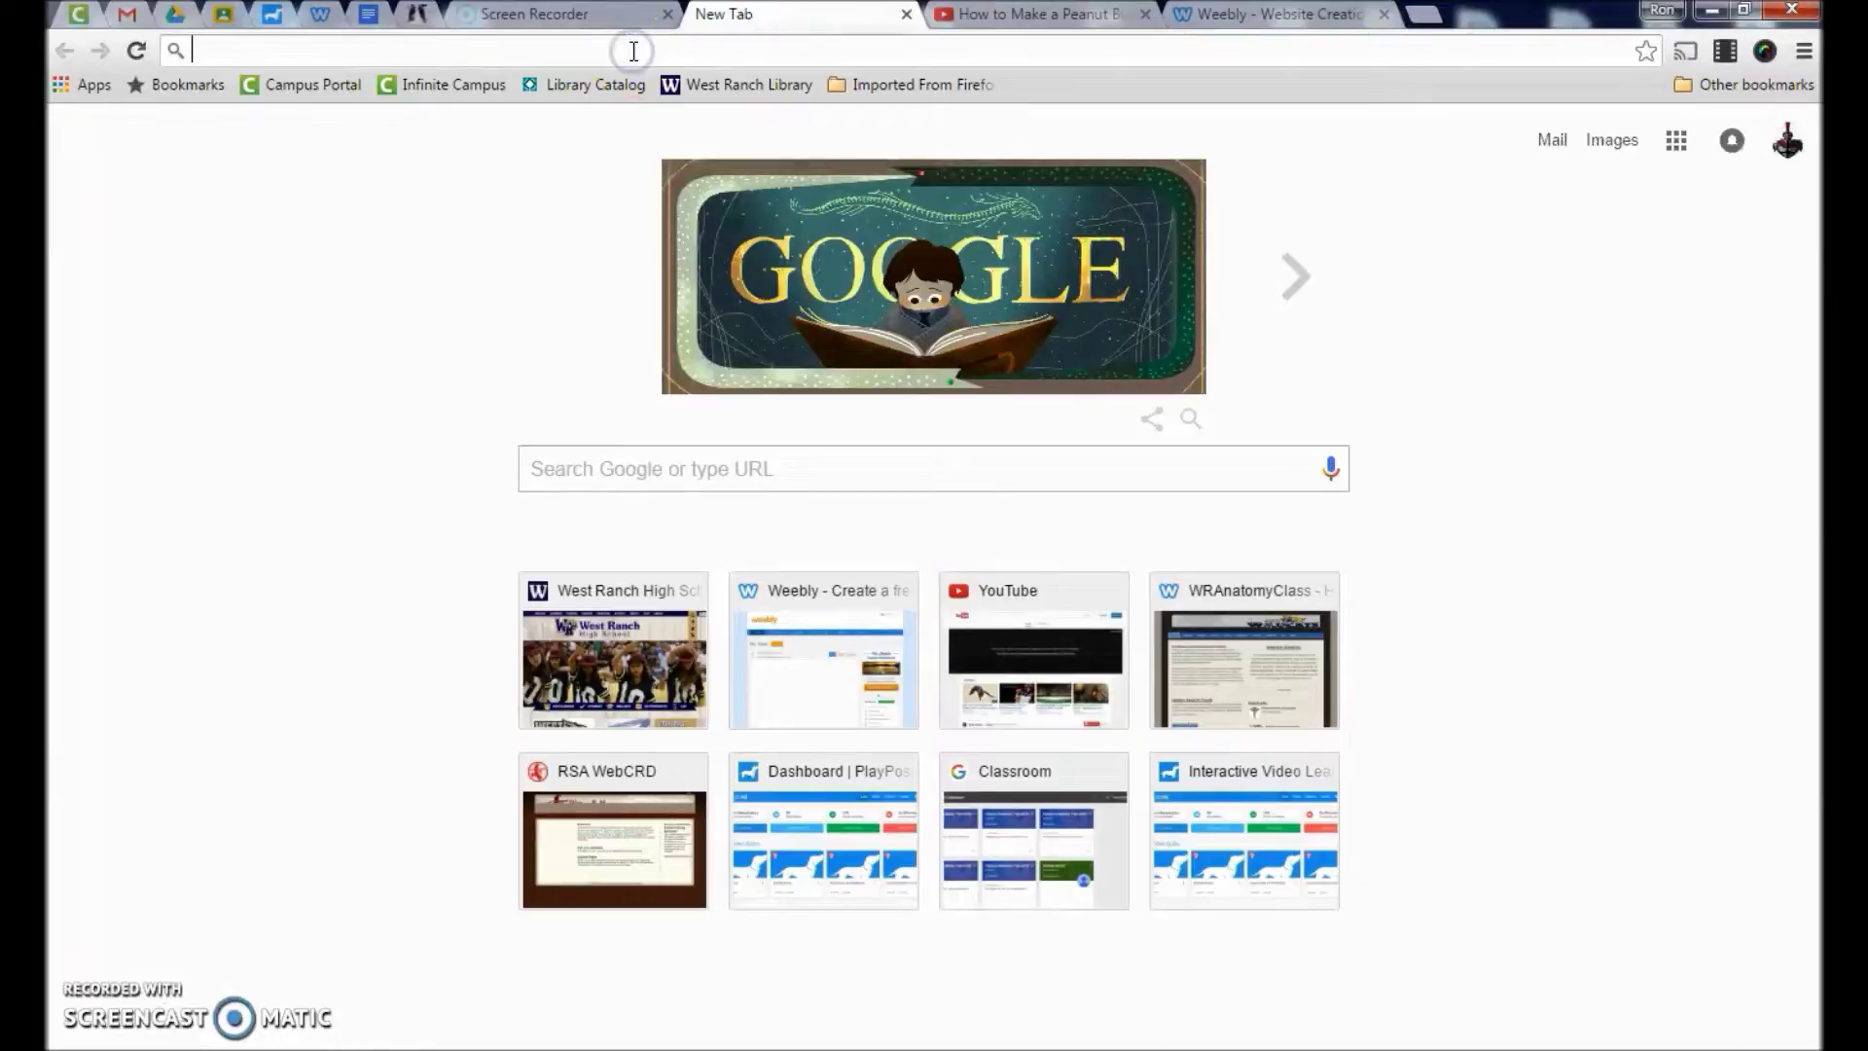
pyautogui.click(633, 50)
pyautogui.write('www.play')
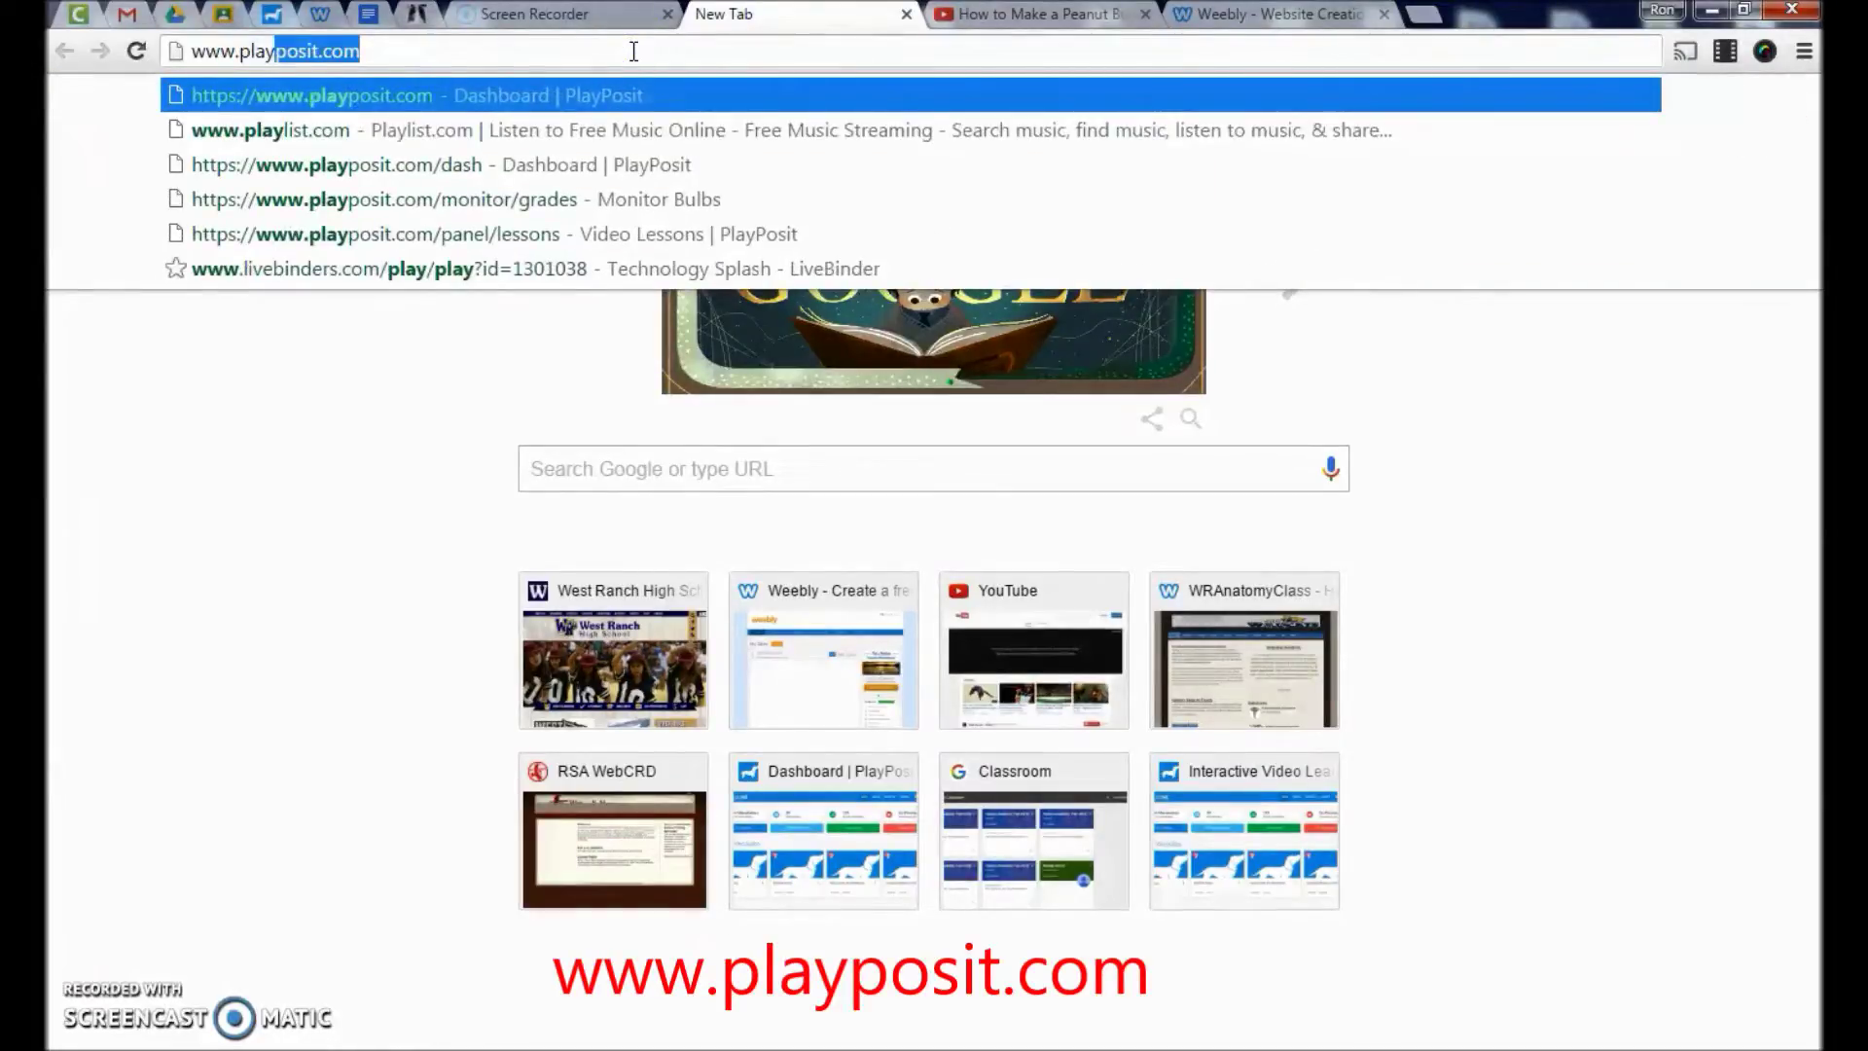
pyautogui.press('Return')
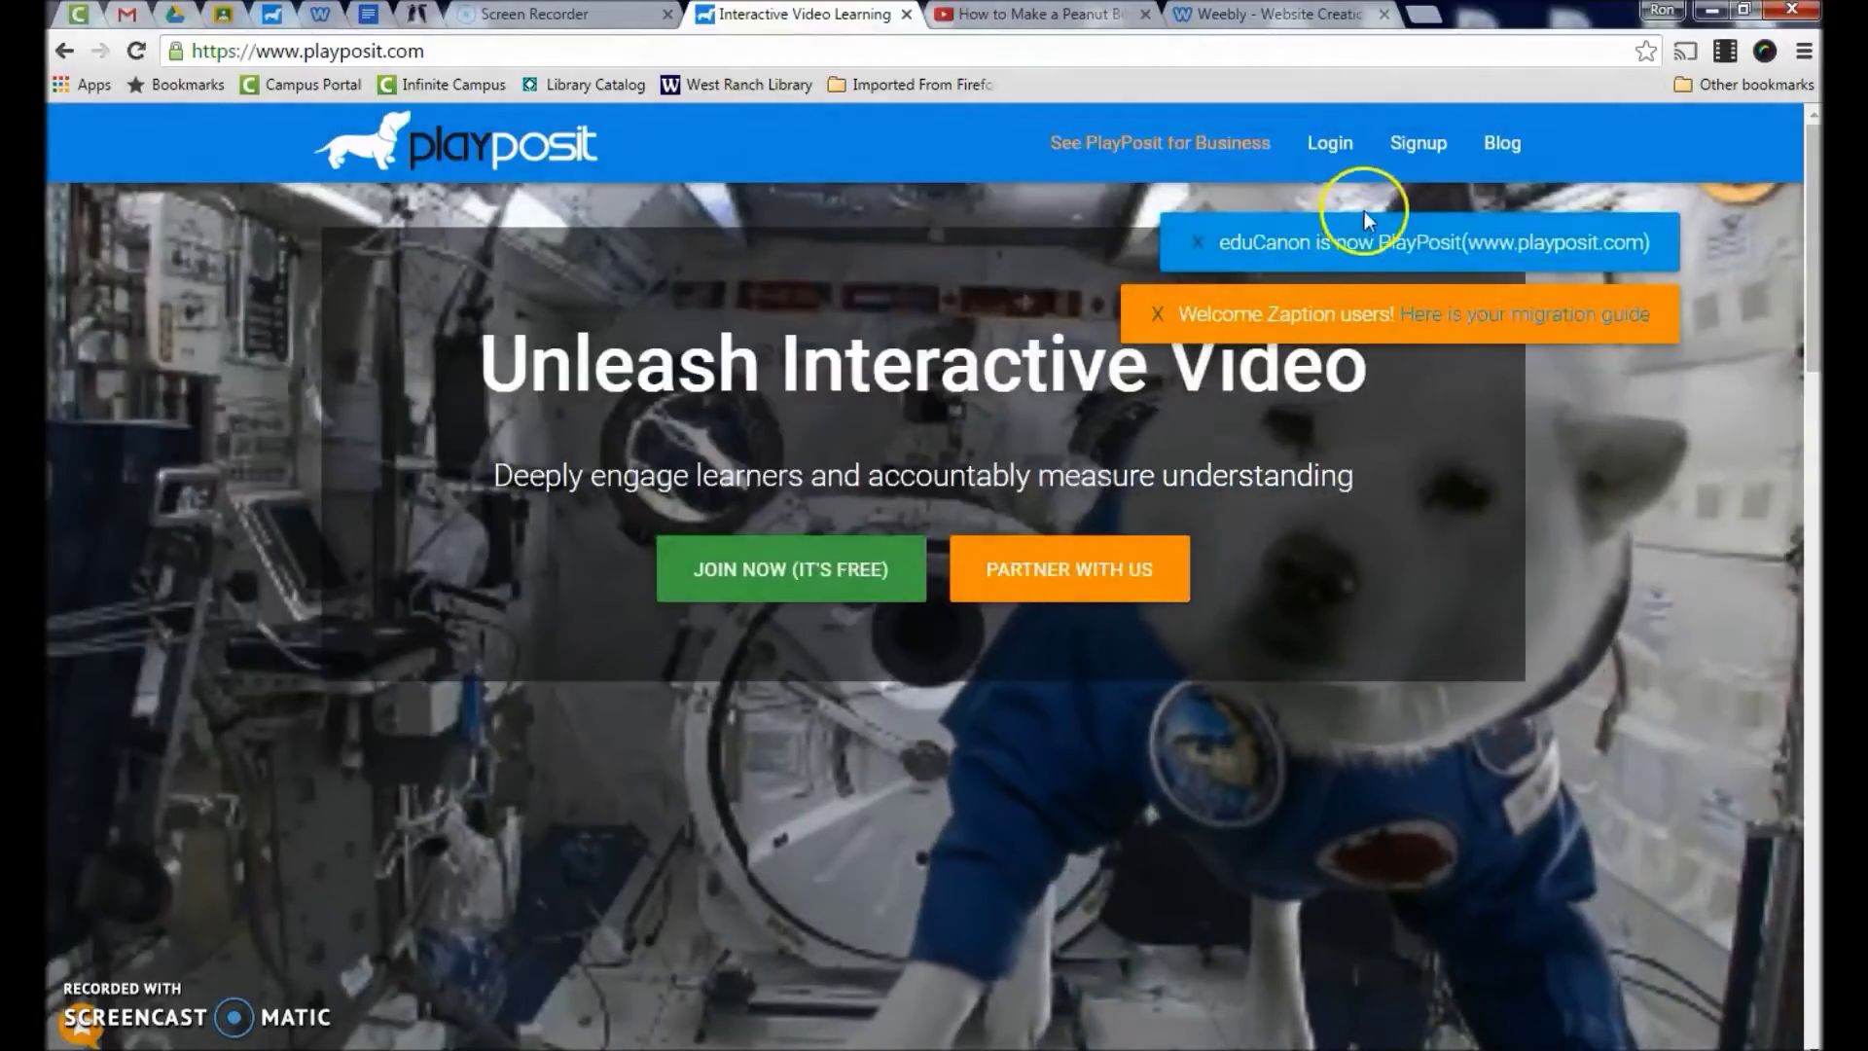
# Log in to PlayPosit through Google single sign-on with the school district account and allow the requested eduCanon permissions.
pyautogui.click(1347, 153)
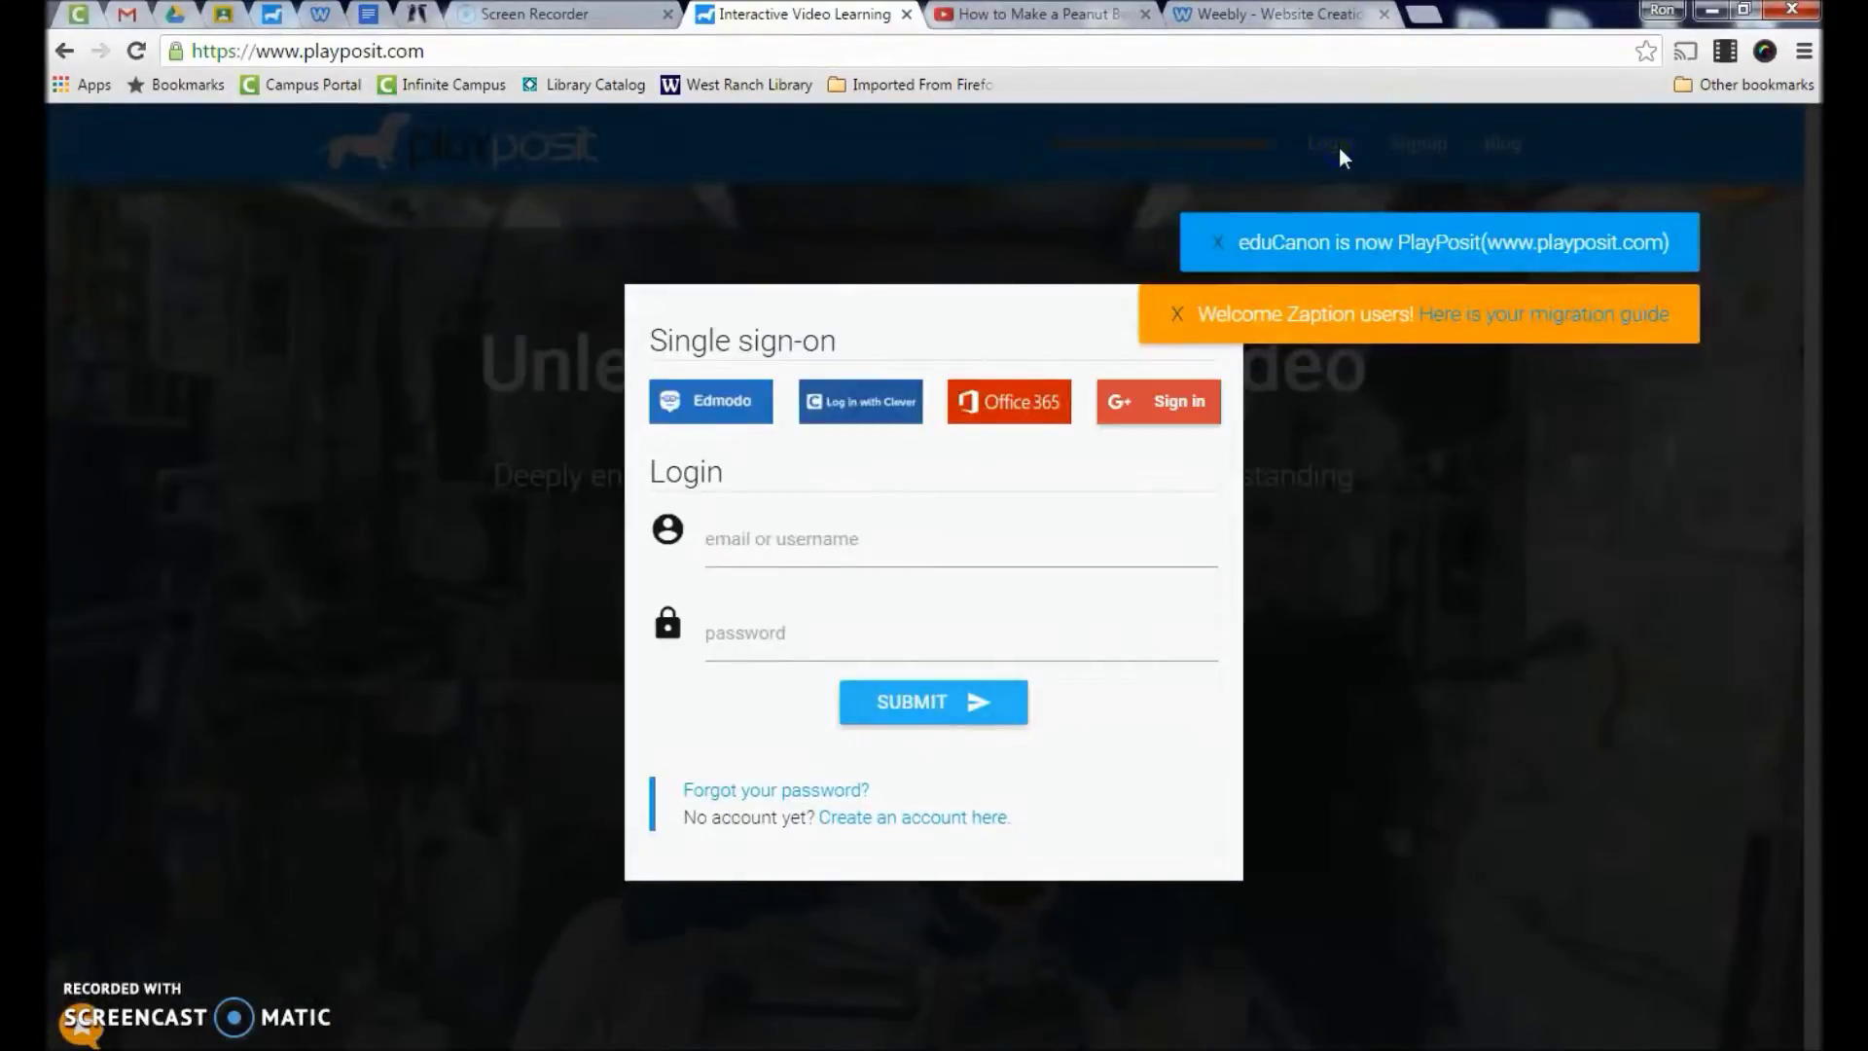
pyautogui.click(1179, 407)
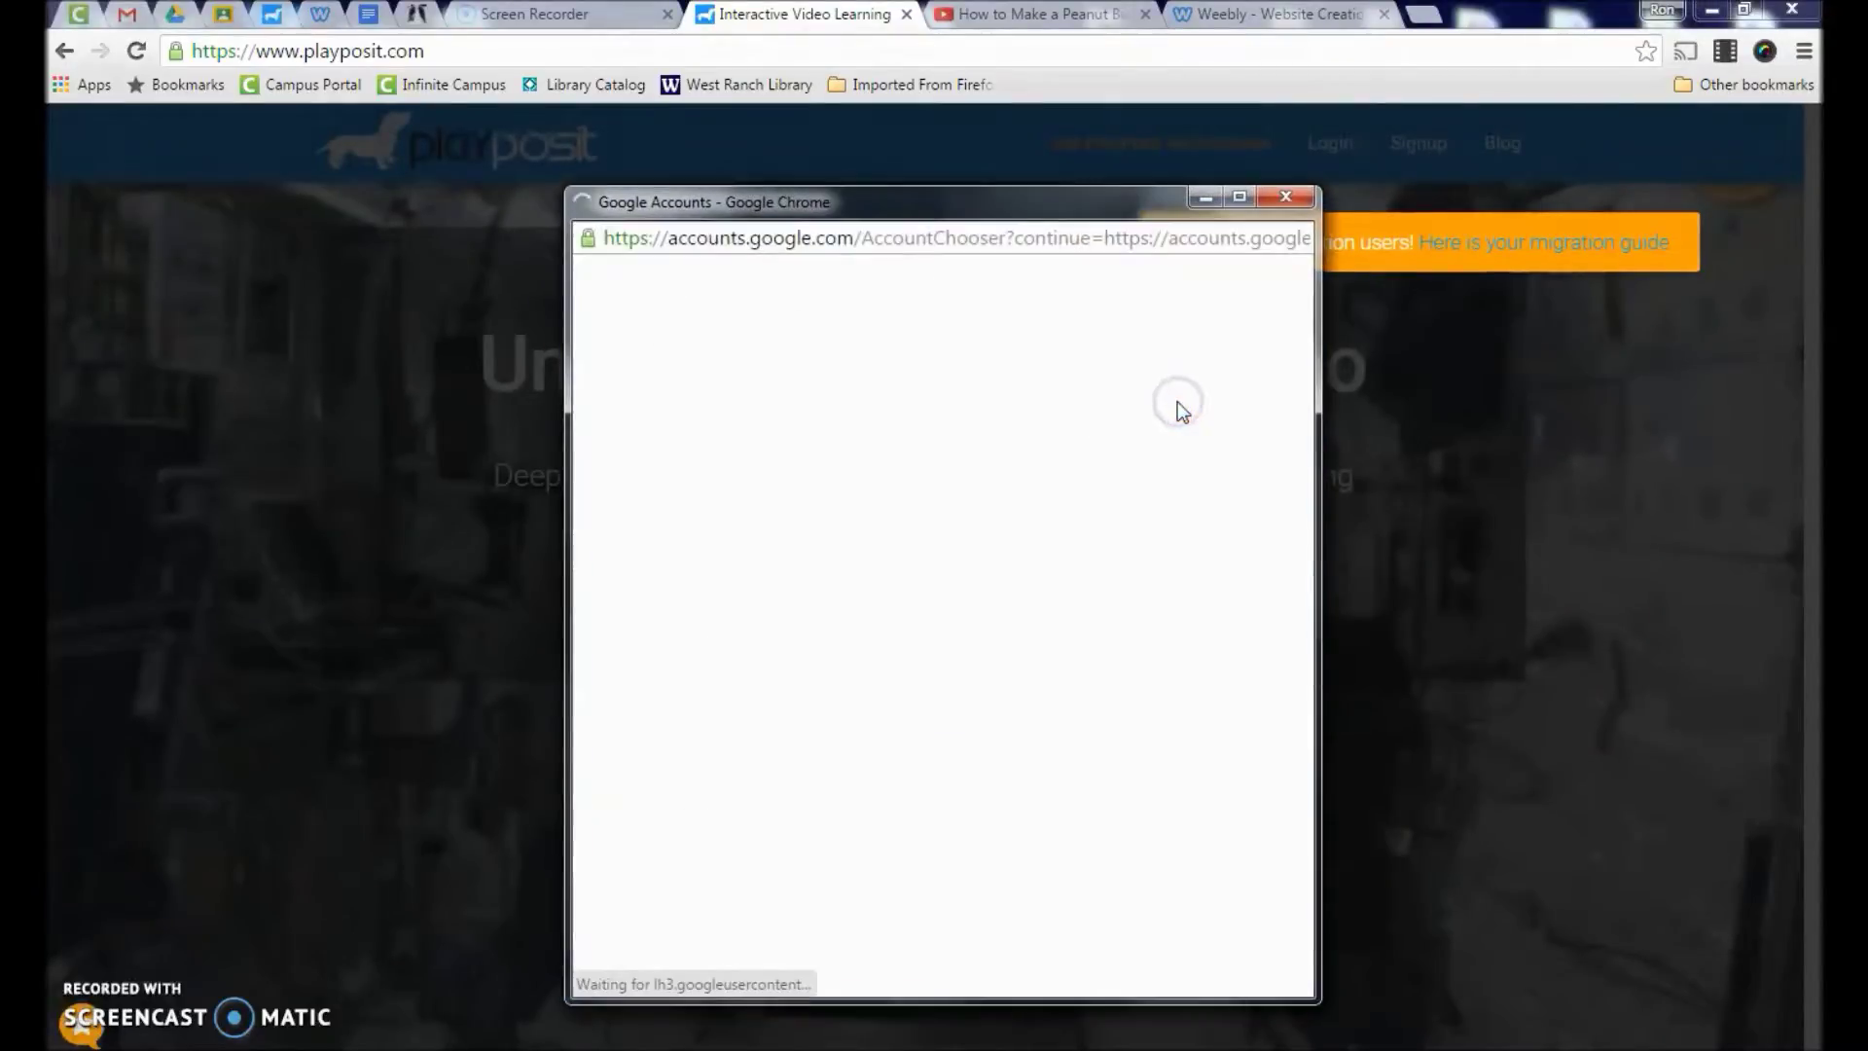
pyautogui.click(823, 440)
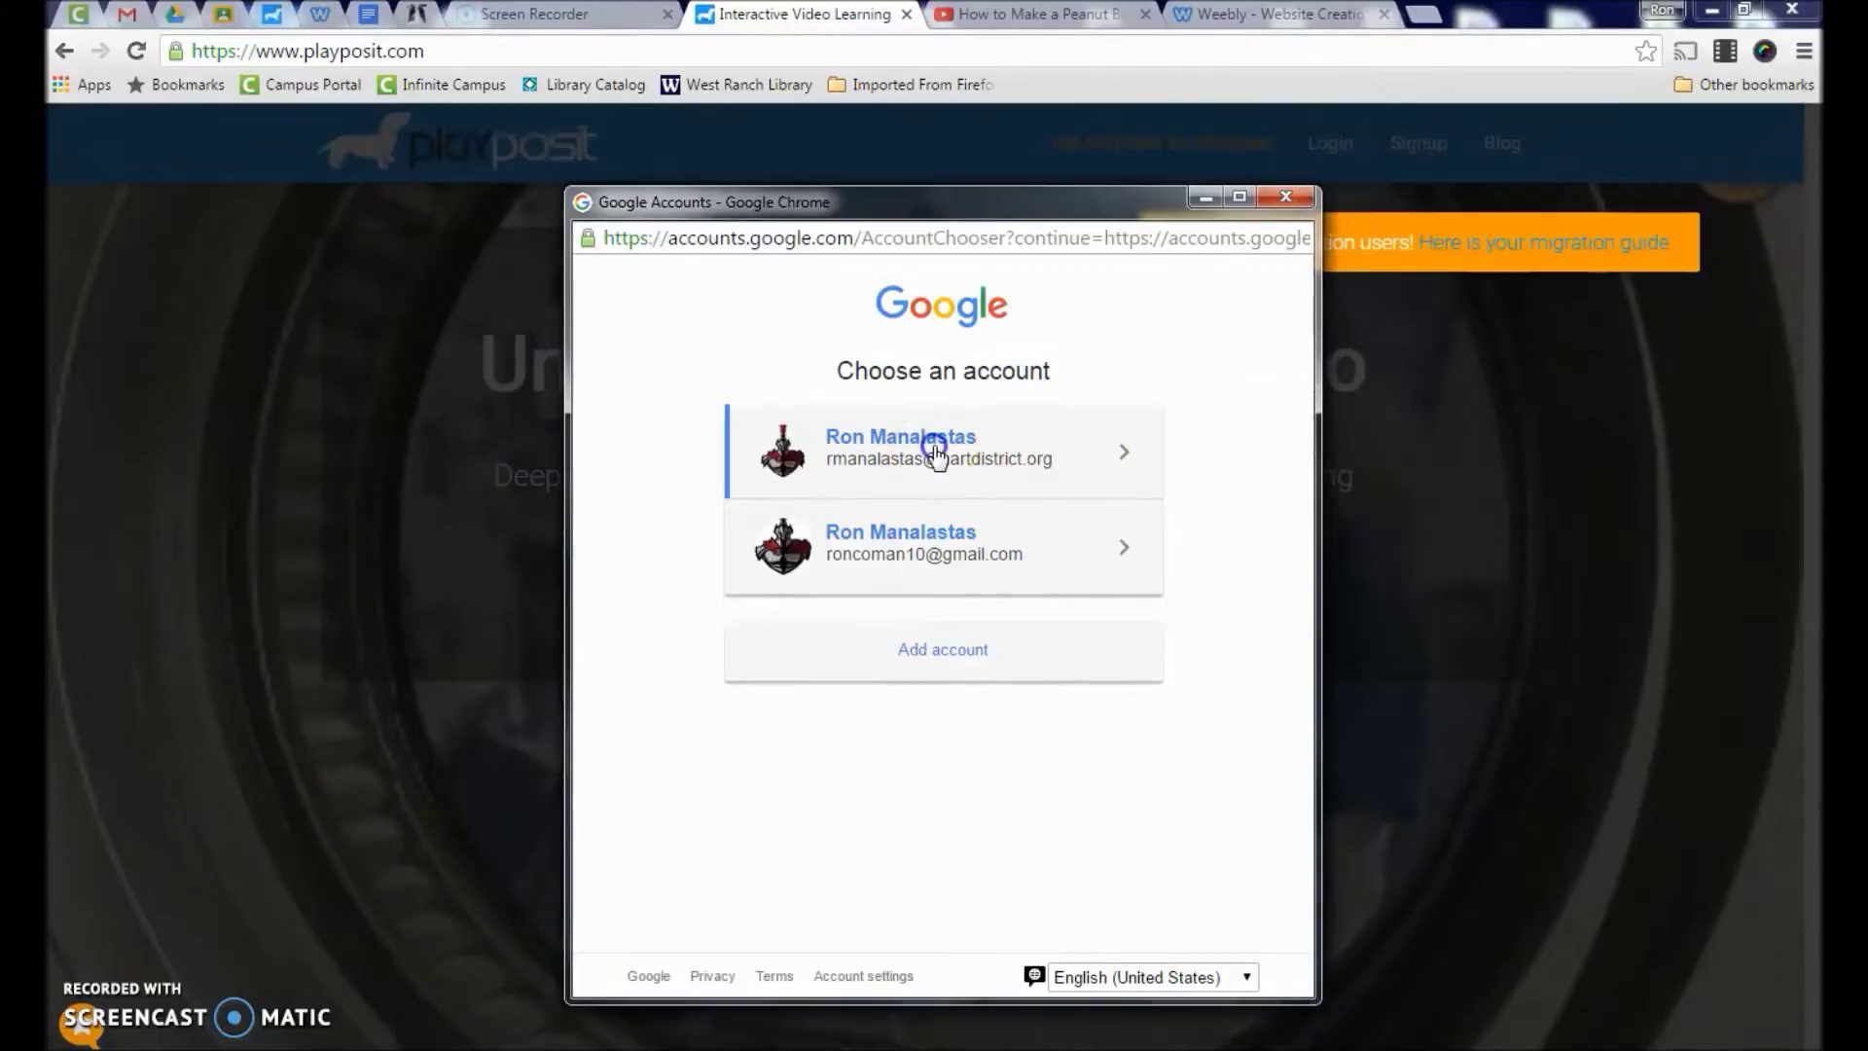
pyautogui.moveTo(1303, 371); pyautogui.dragTo(1293, 720)
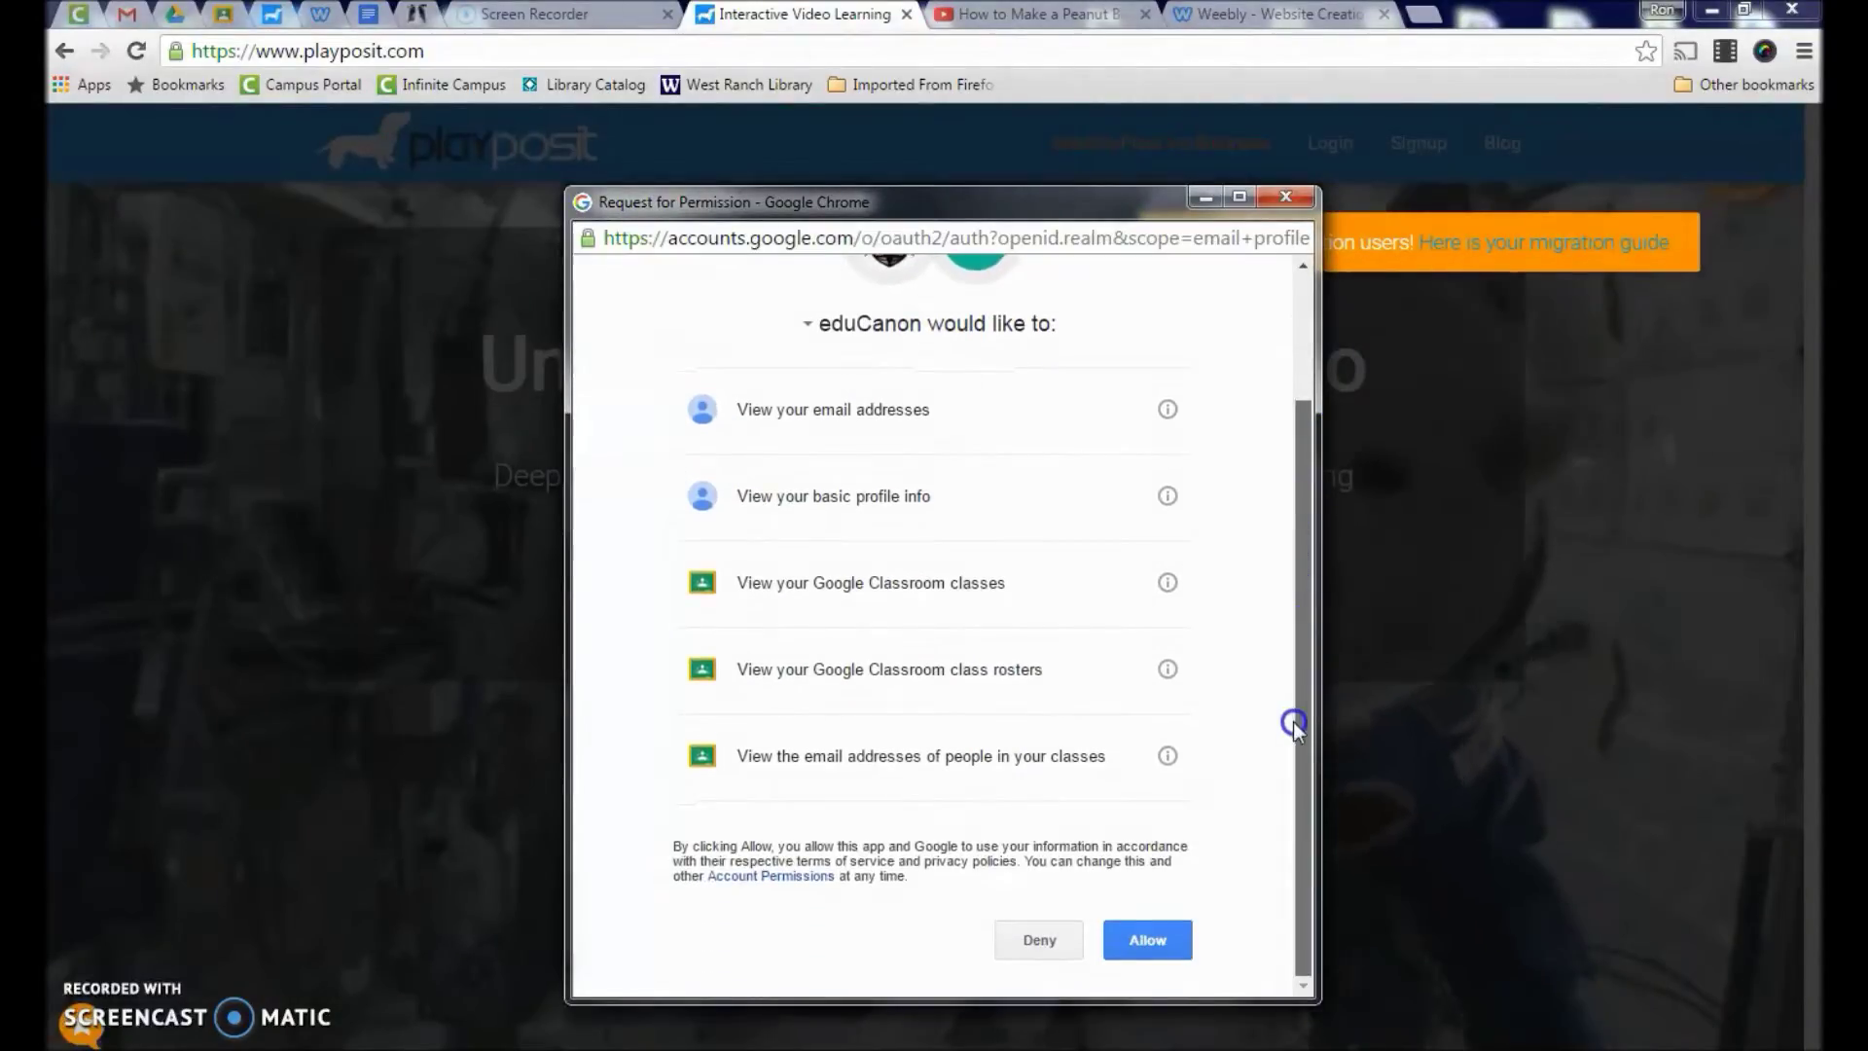
pyautogui.click(1138, 939)
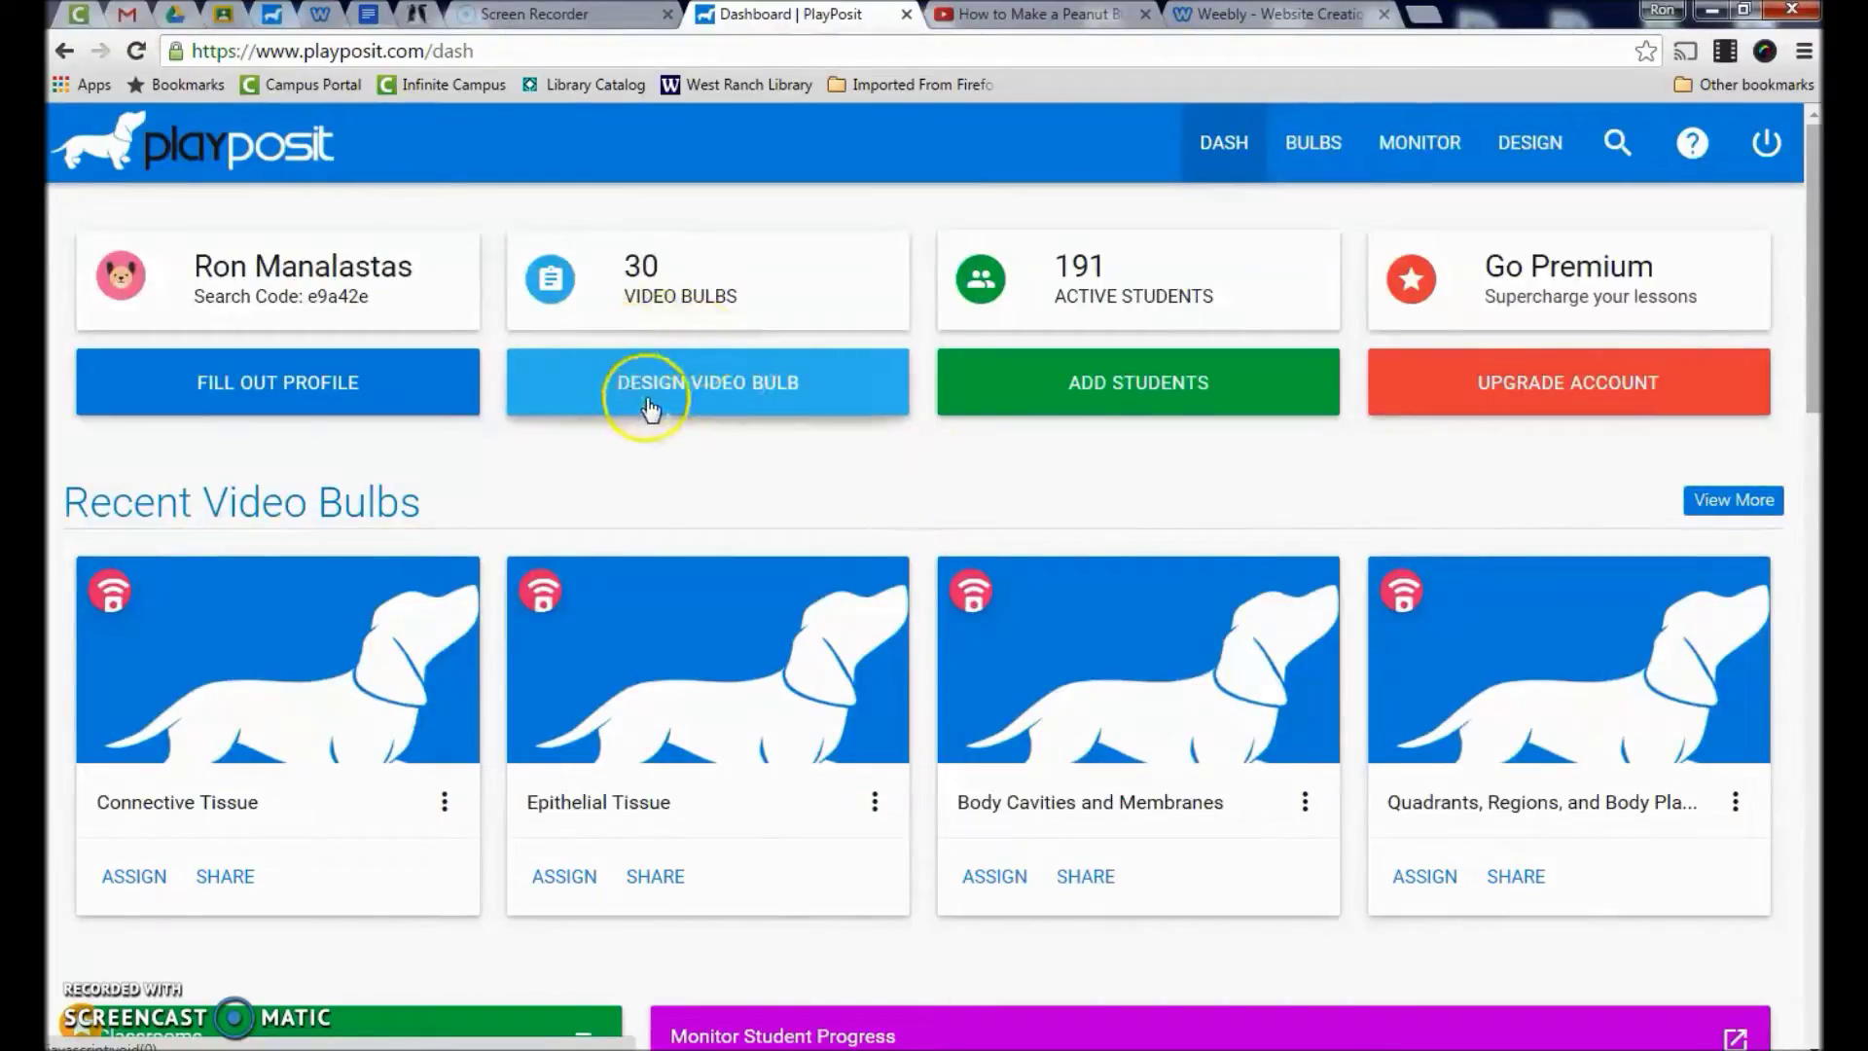
# Start a new video bulb and copy the URL of the YouTube video "How to Make a Peanut Butter and Jelly Sandwich".
pyautogui.click(718, 387)
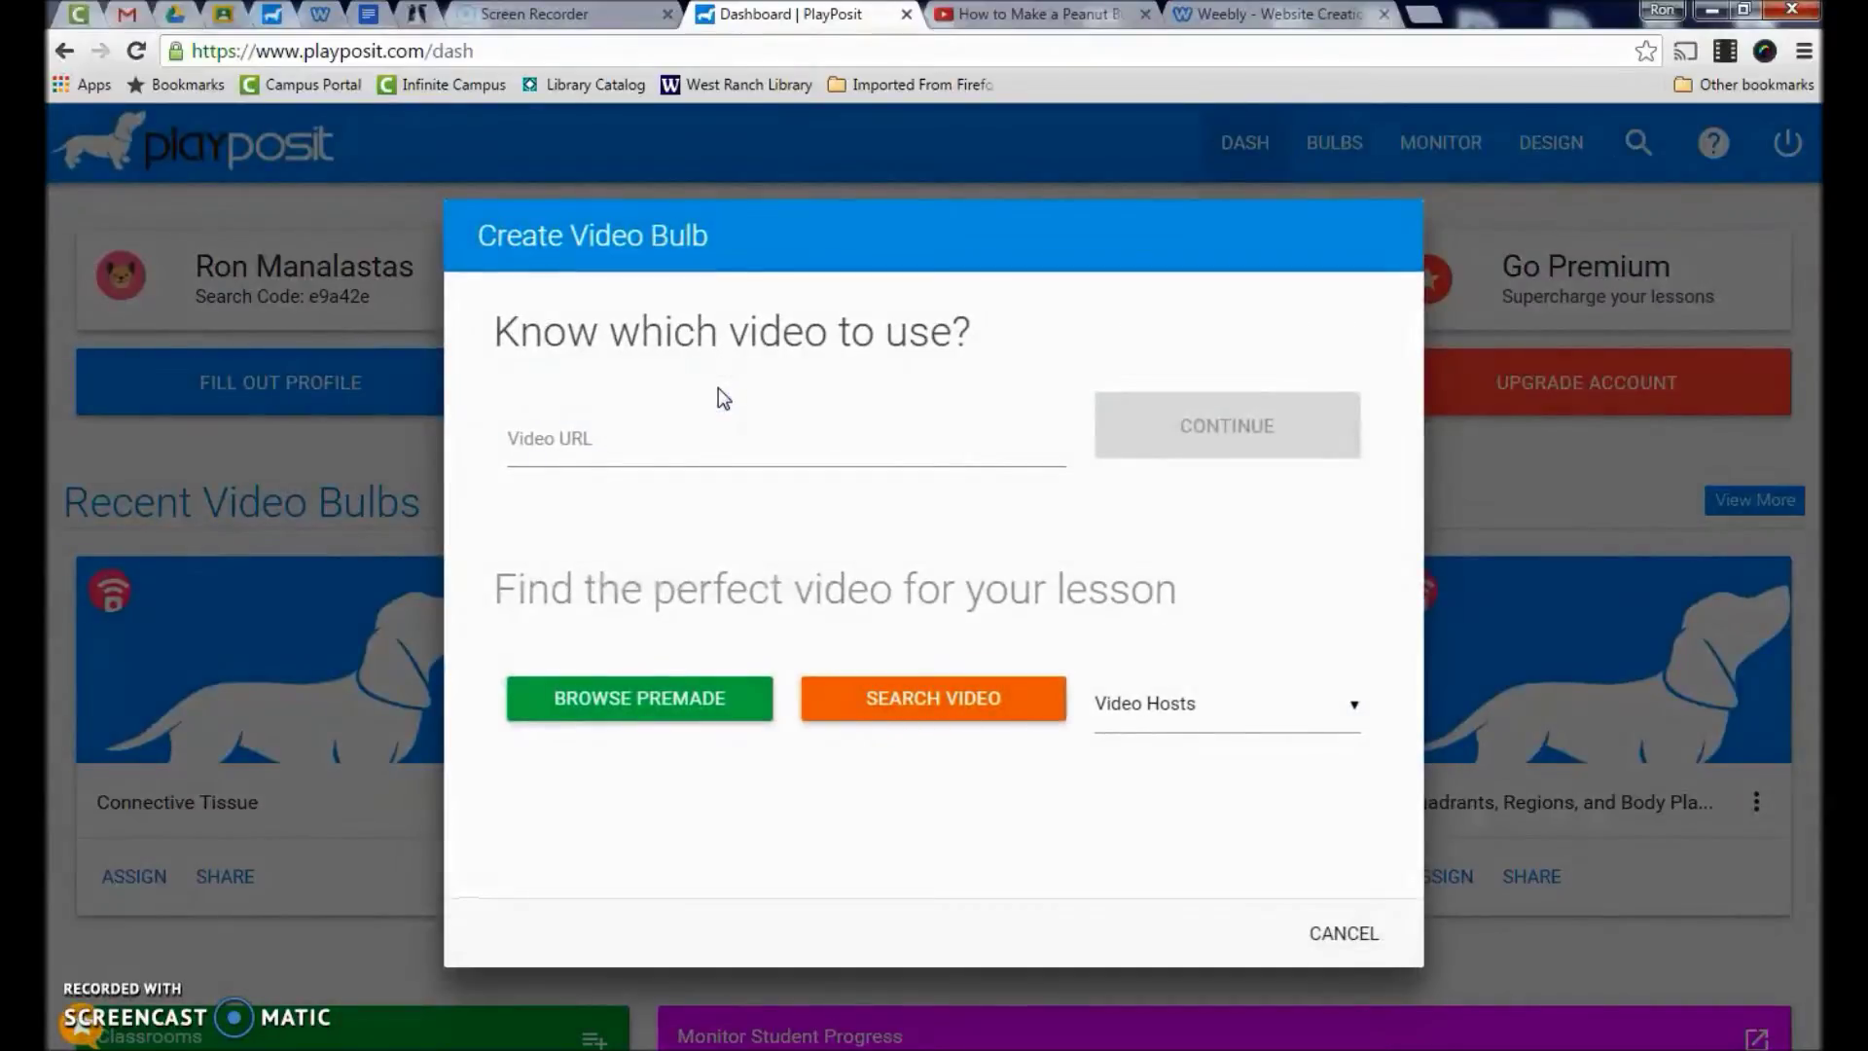
pyautogui.click(612, 444)
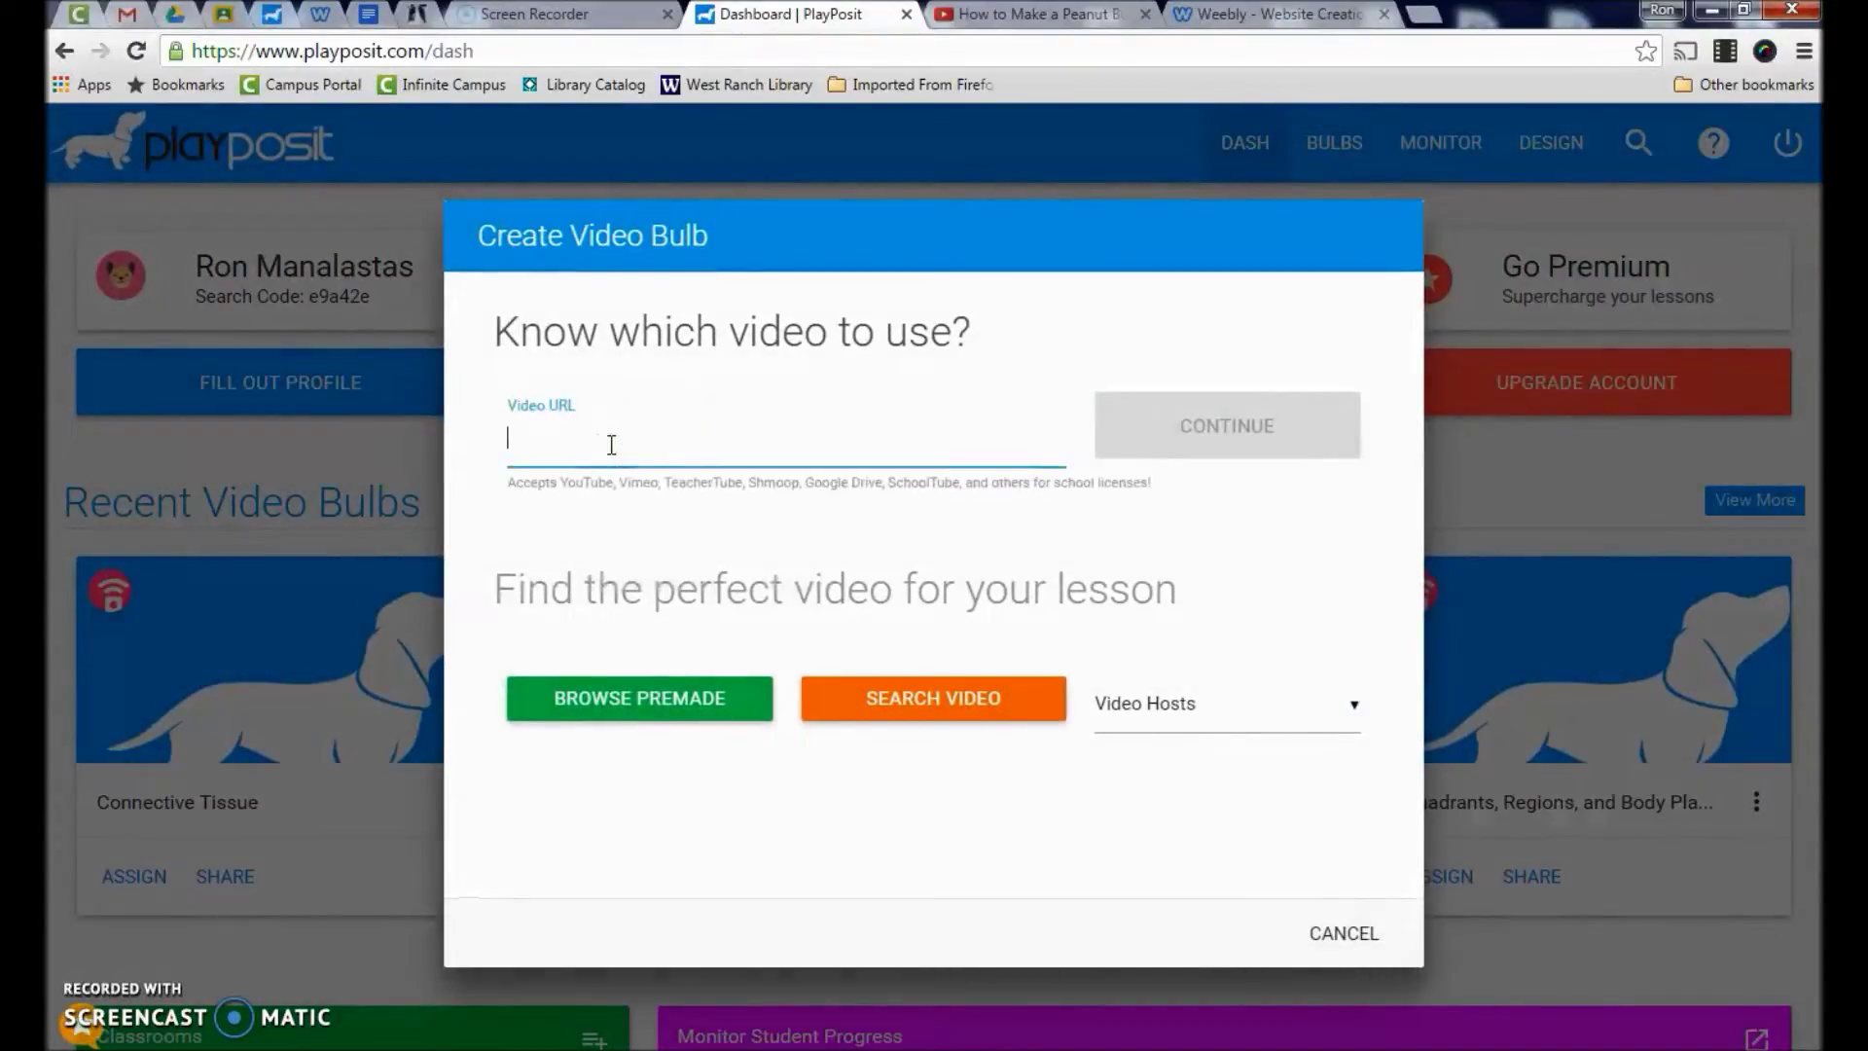
pyautogui.click(1037, 14)
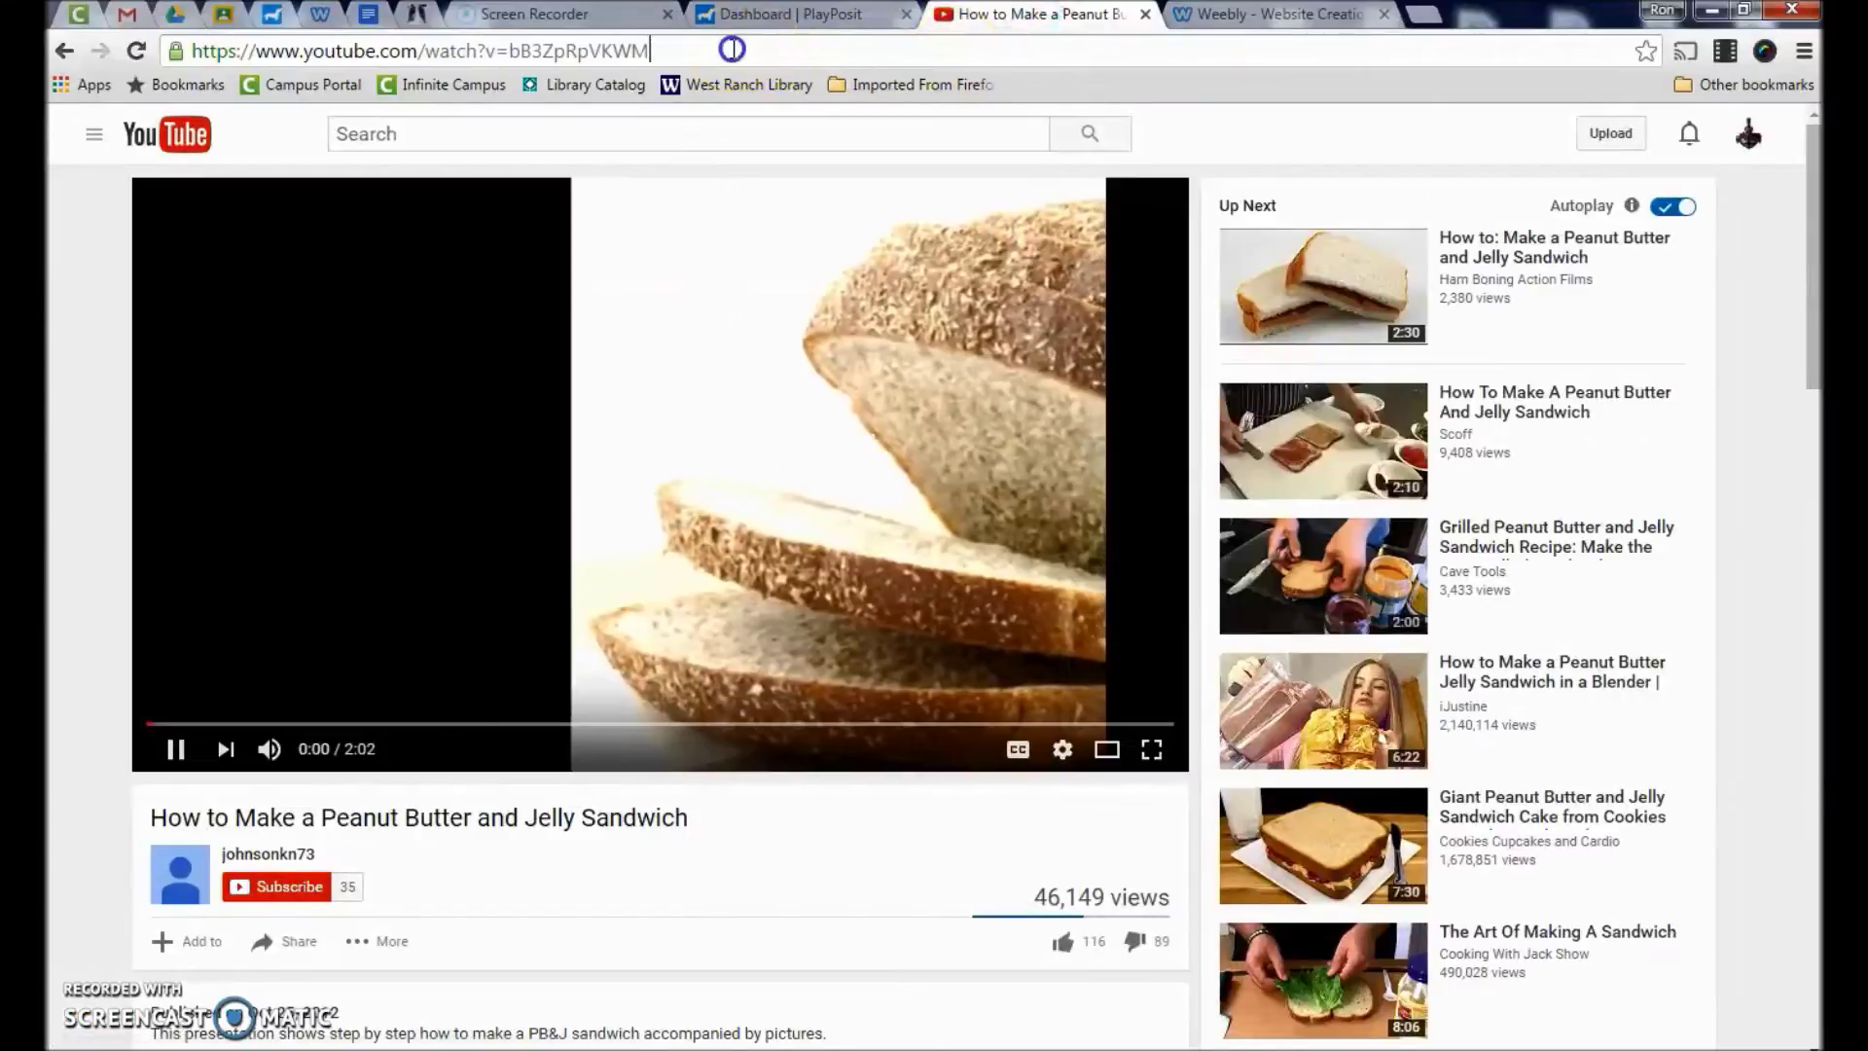
pyautogui.click(733, 48)
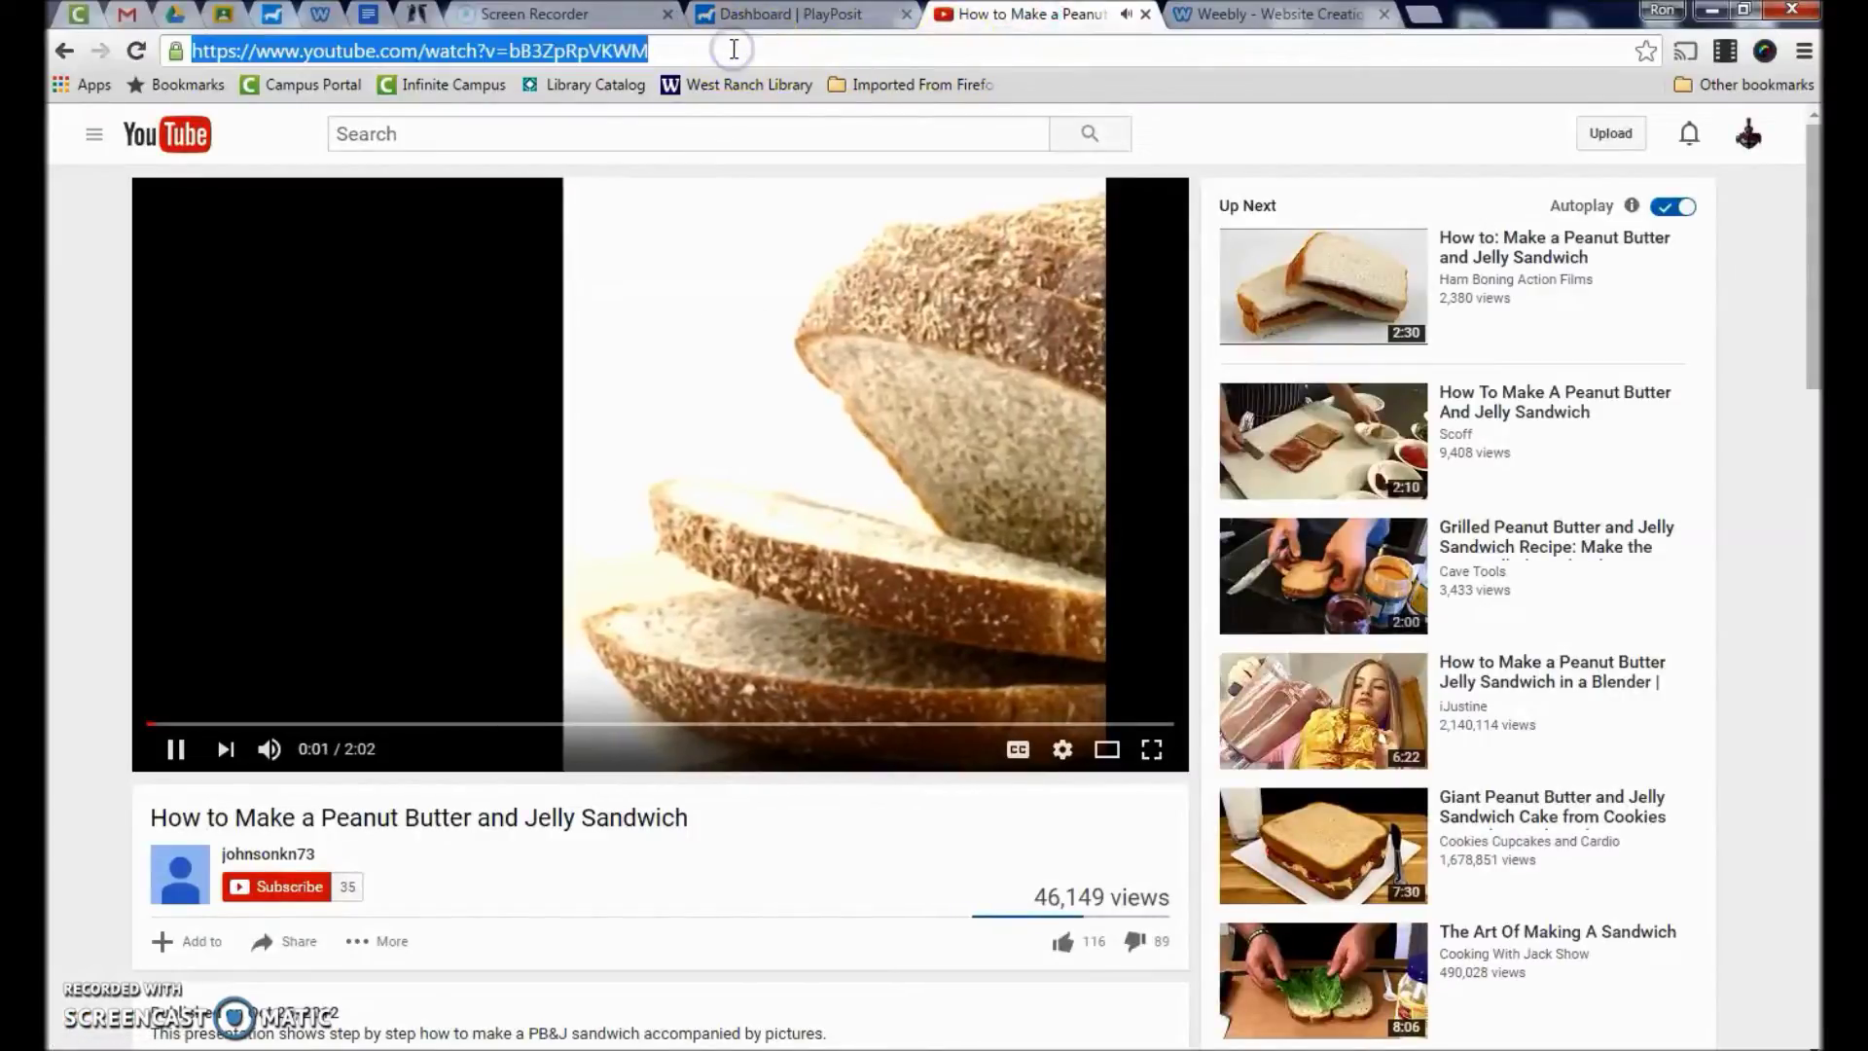
pyautogui.hotkey('ctrl', 'c')
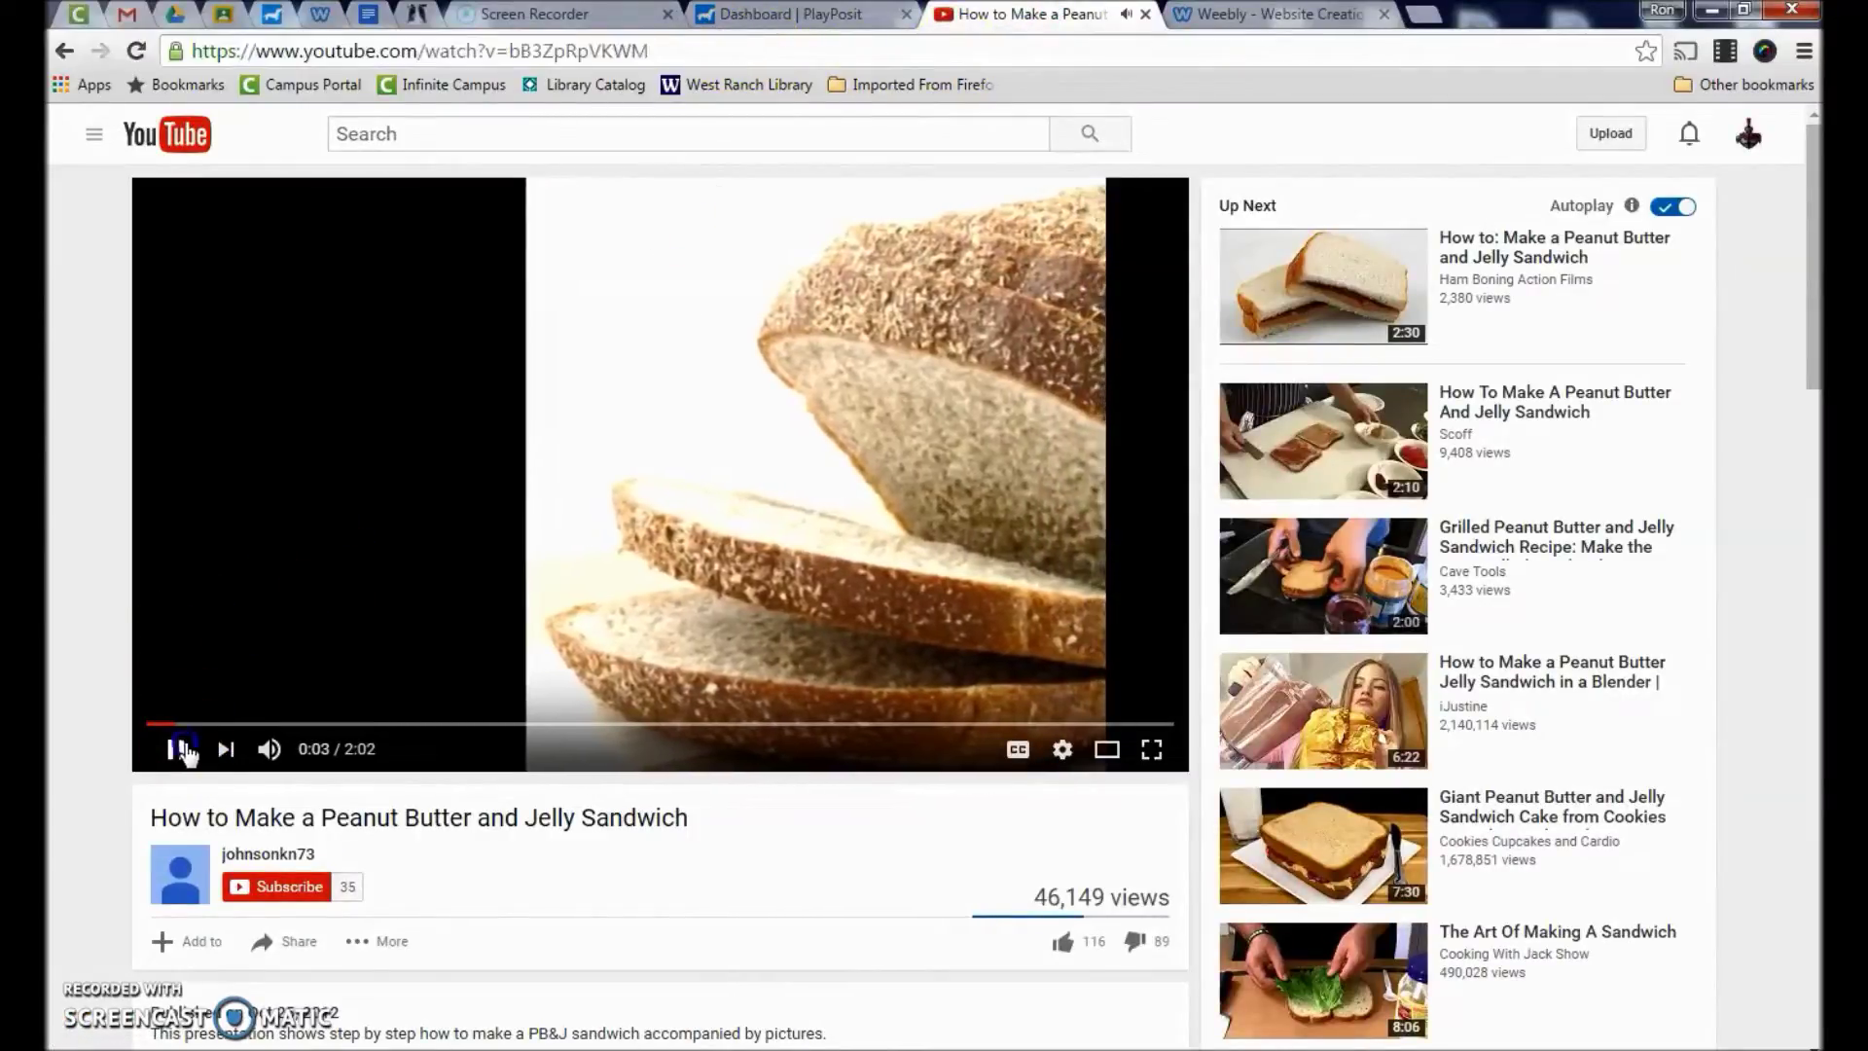
# Enter the copied YouTube link as the new PlayPosit bulb's video URL and continue to the lesson details.
pyautogui.click(752, 14)
pyautogui.click(588, 435)
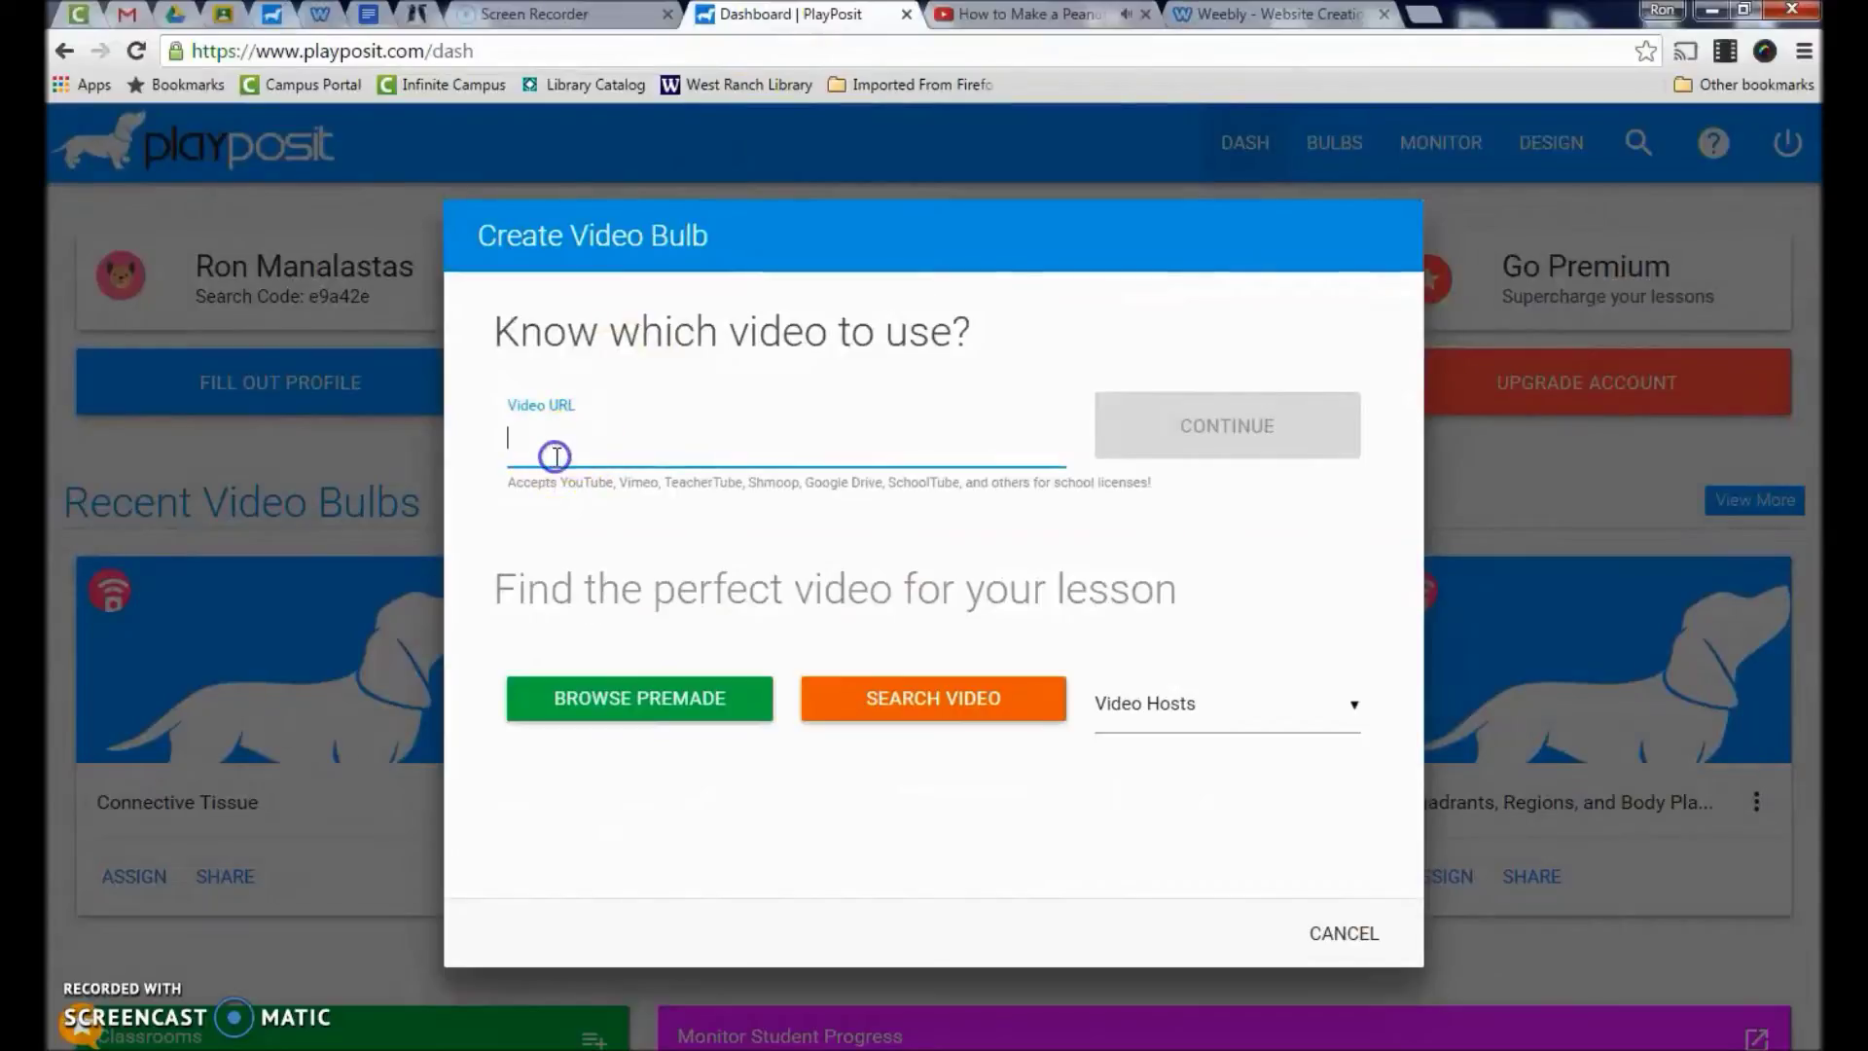
pyautogui.hotkey('ctrl', 'v')
pyautogui.click(1333, 589)
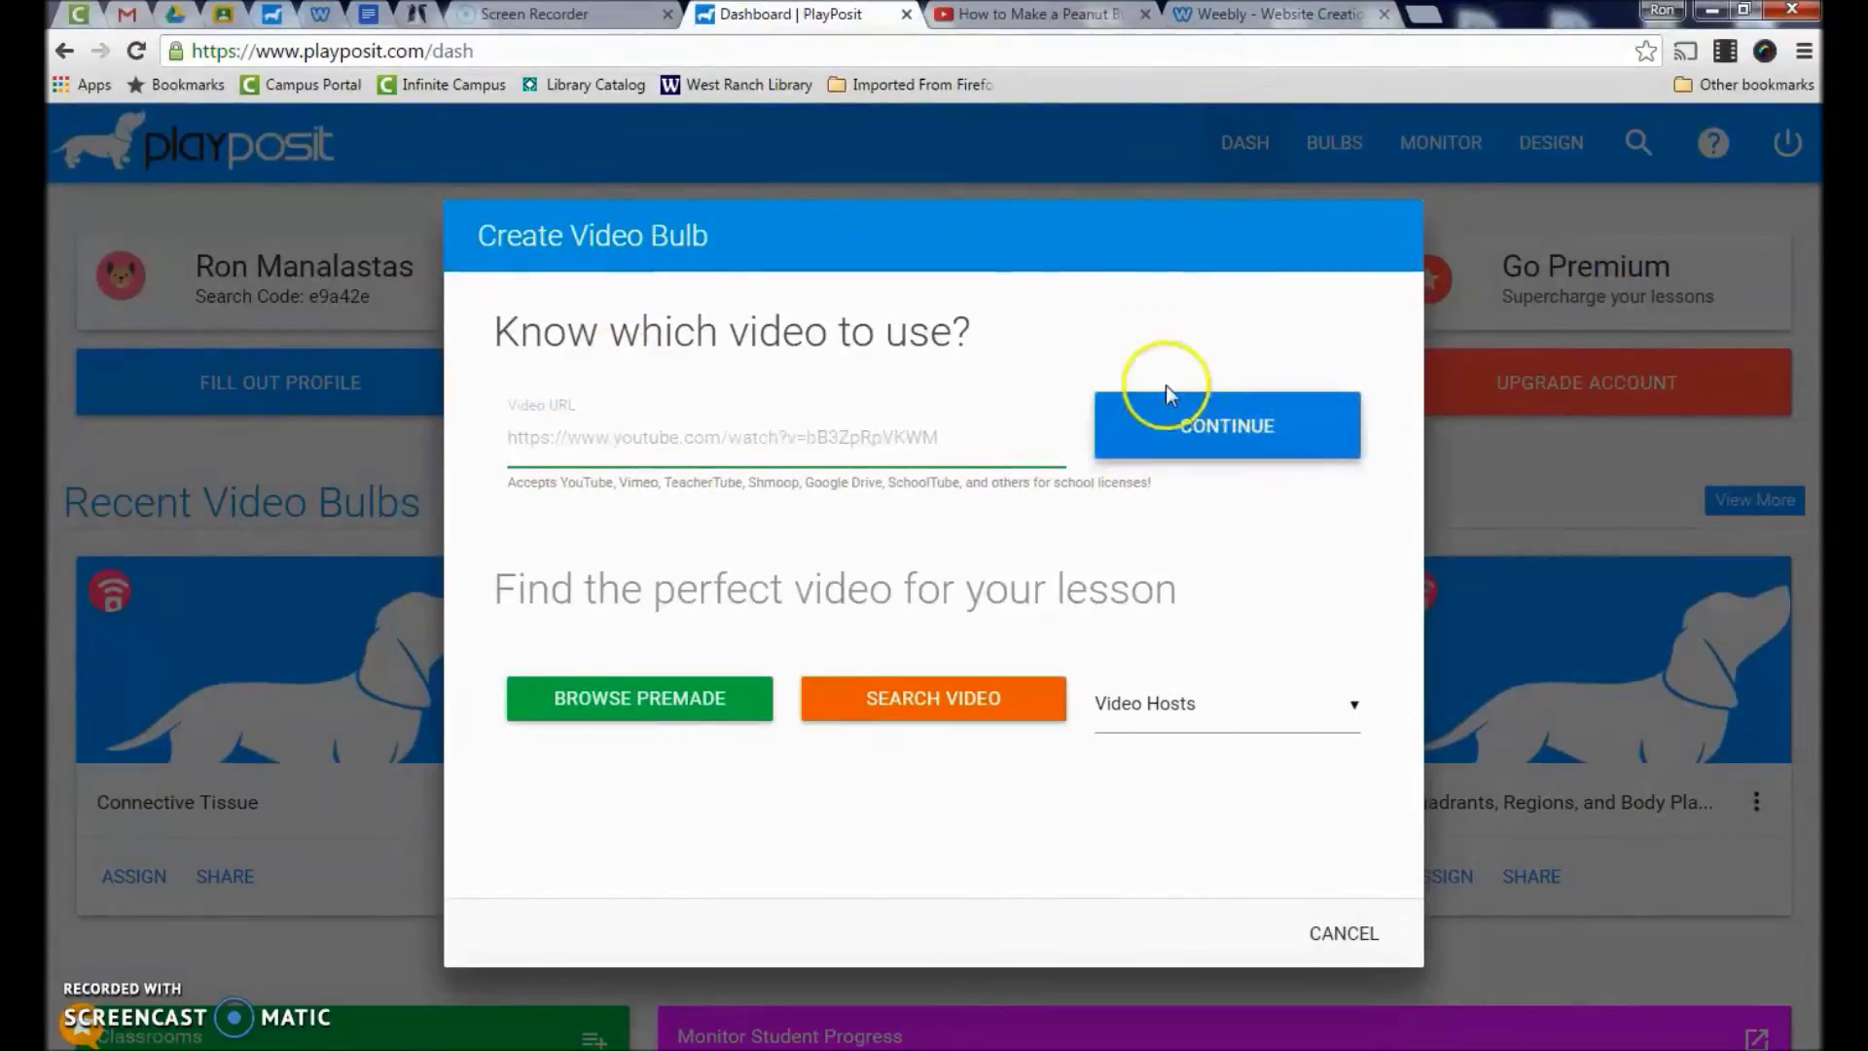
pyautogui.click(1224, 429)
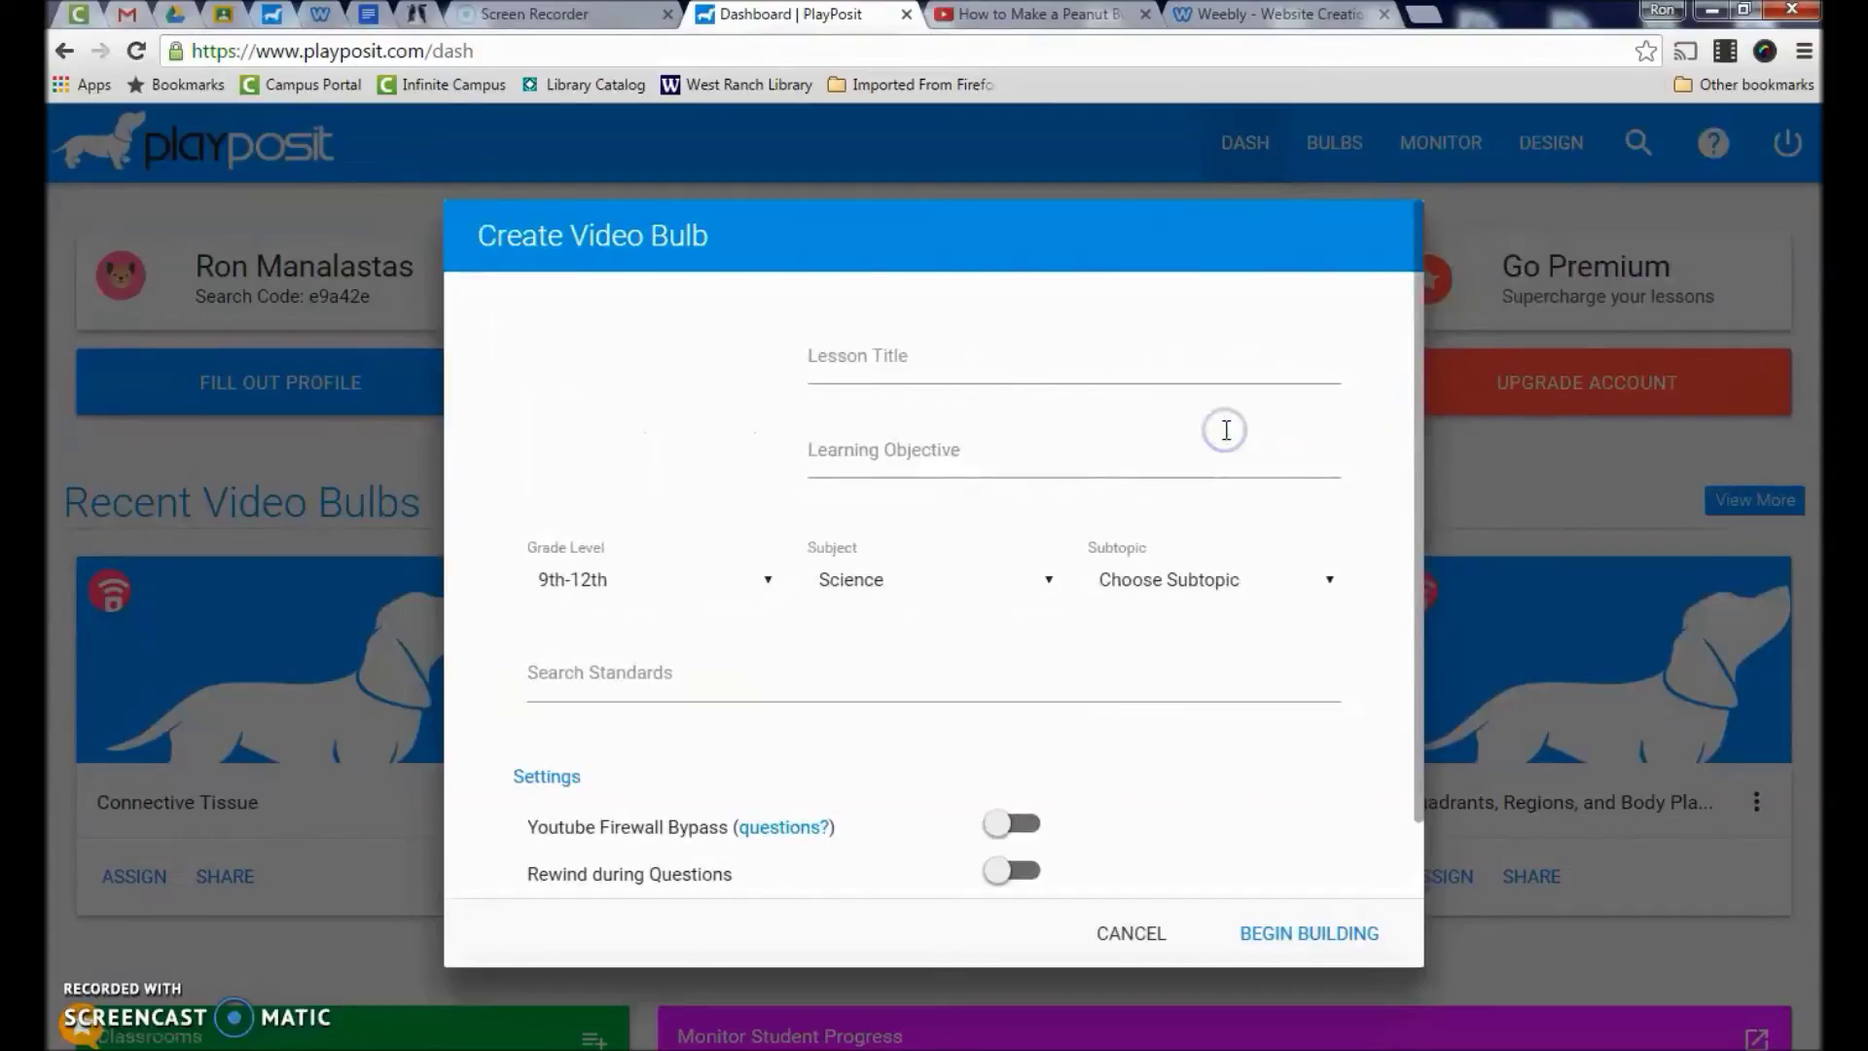
# Title the lesson "How to Make a Peanut Butter and Jelly Sandwich", set its subtopic to Biology, and try to begin building.
pyautogui.click(884, 357)
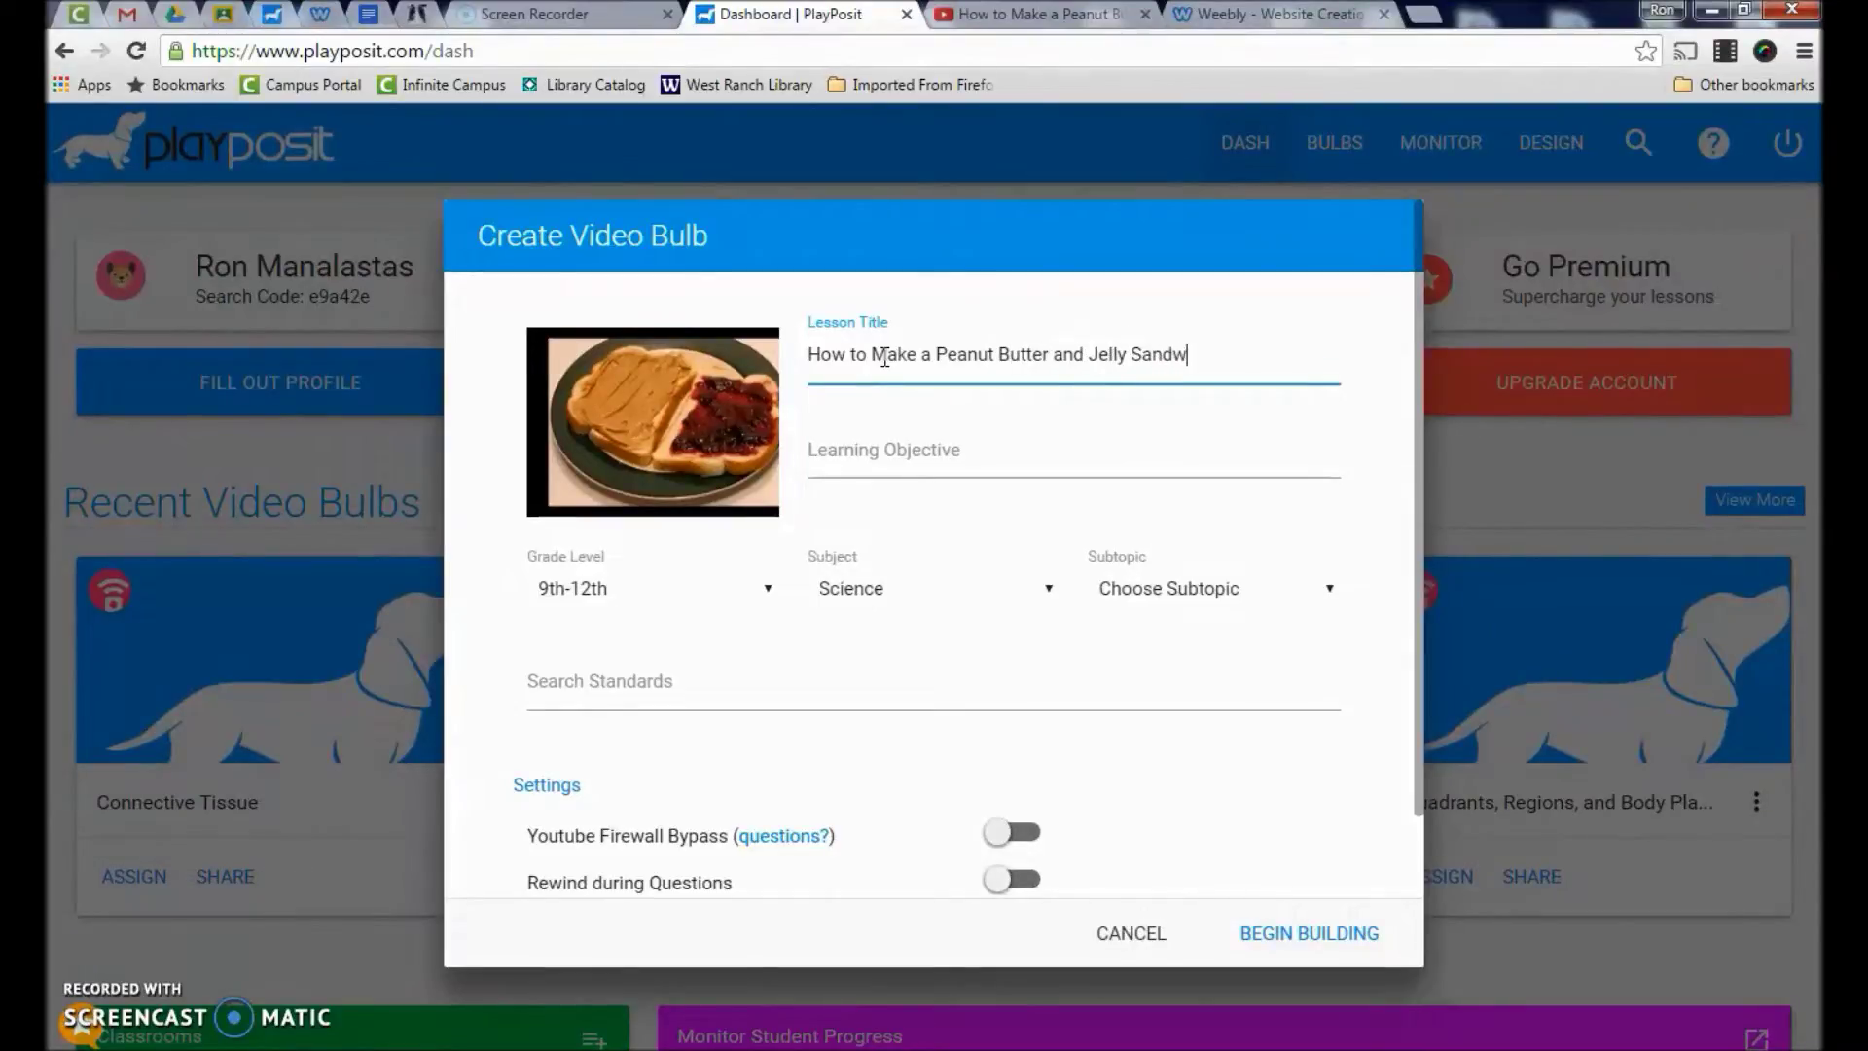
pyautogui.click(887, 447)
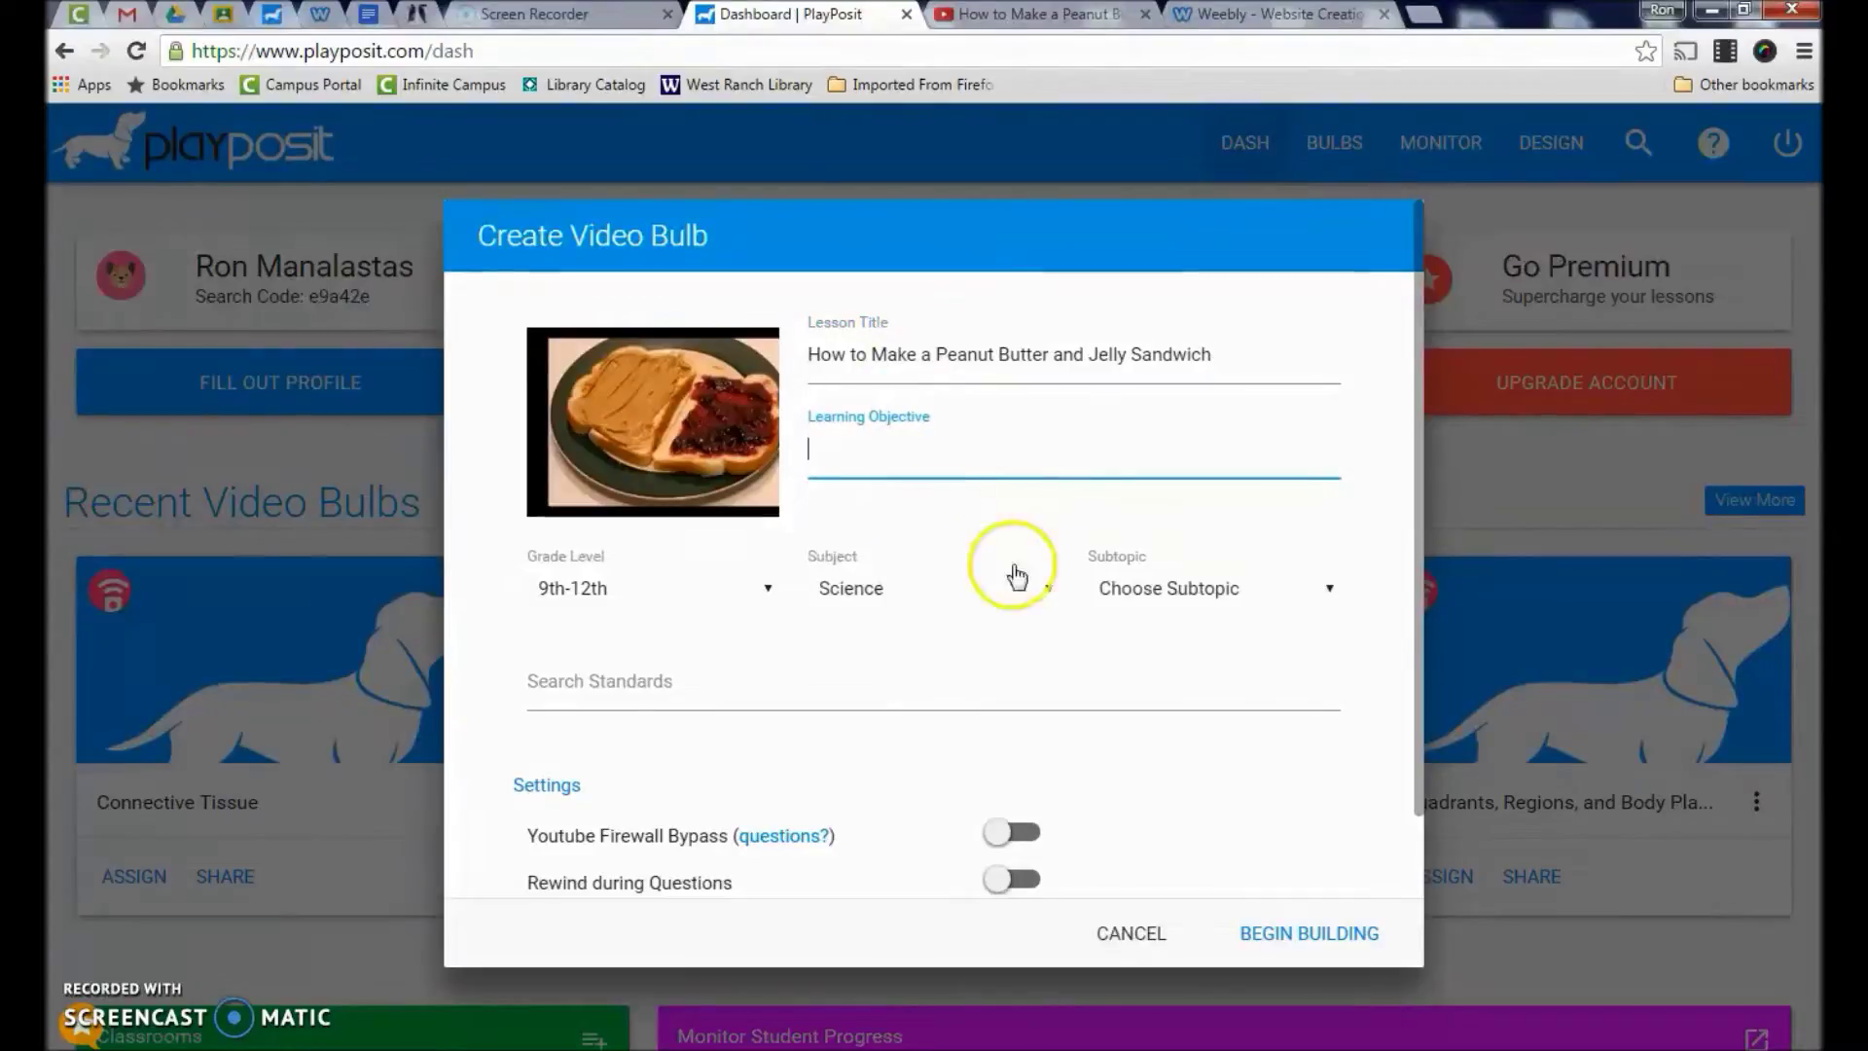
pyautogui.click(1338, 588)
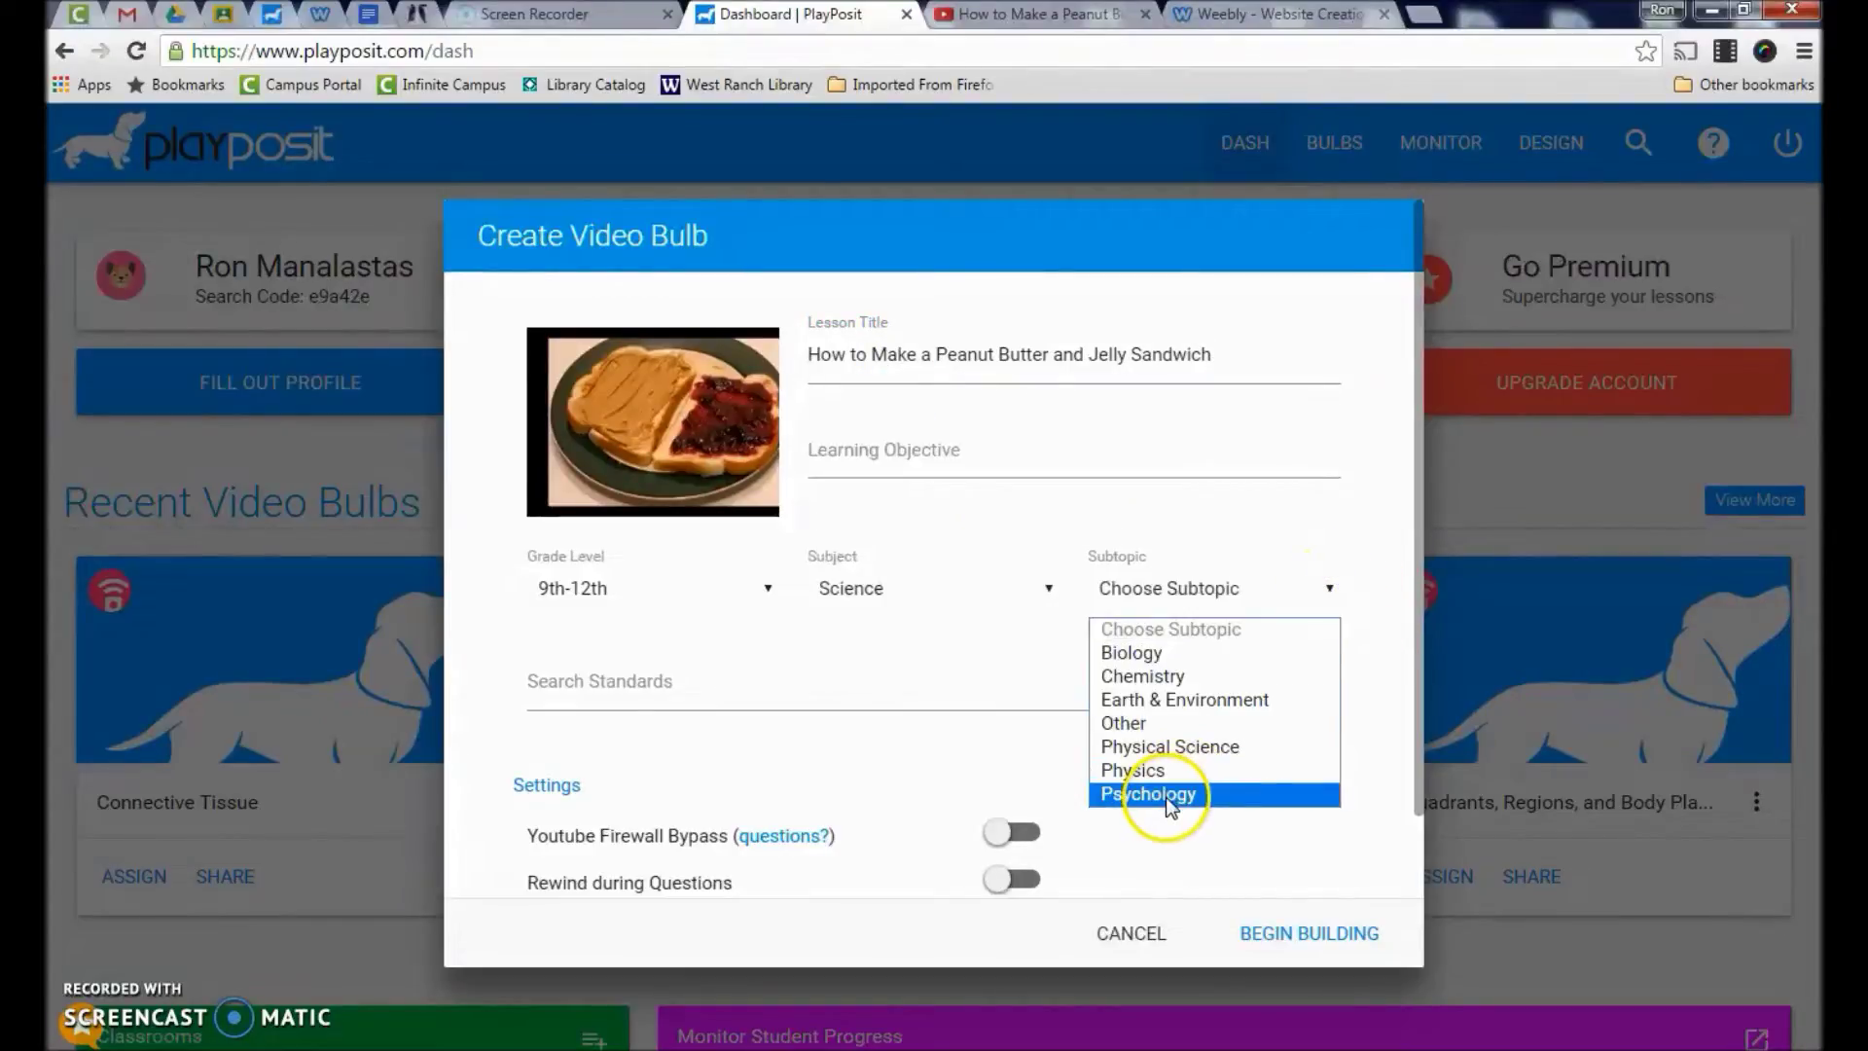
pyautogui.click(1133, 653)
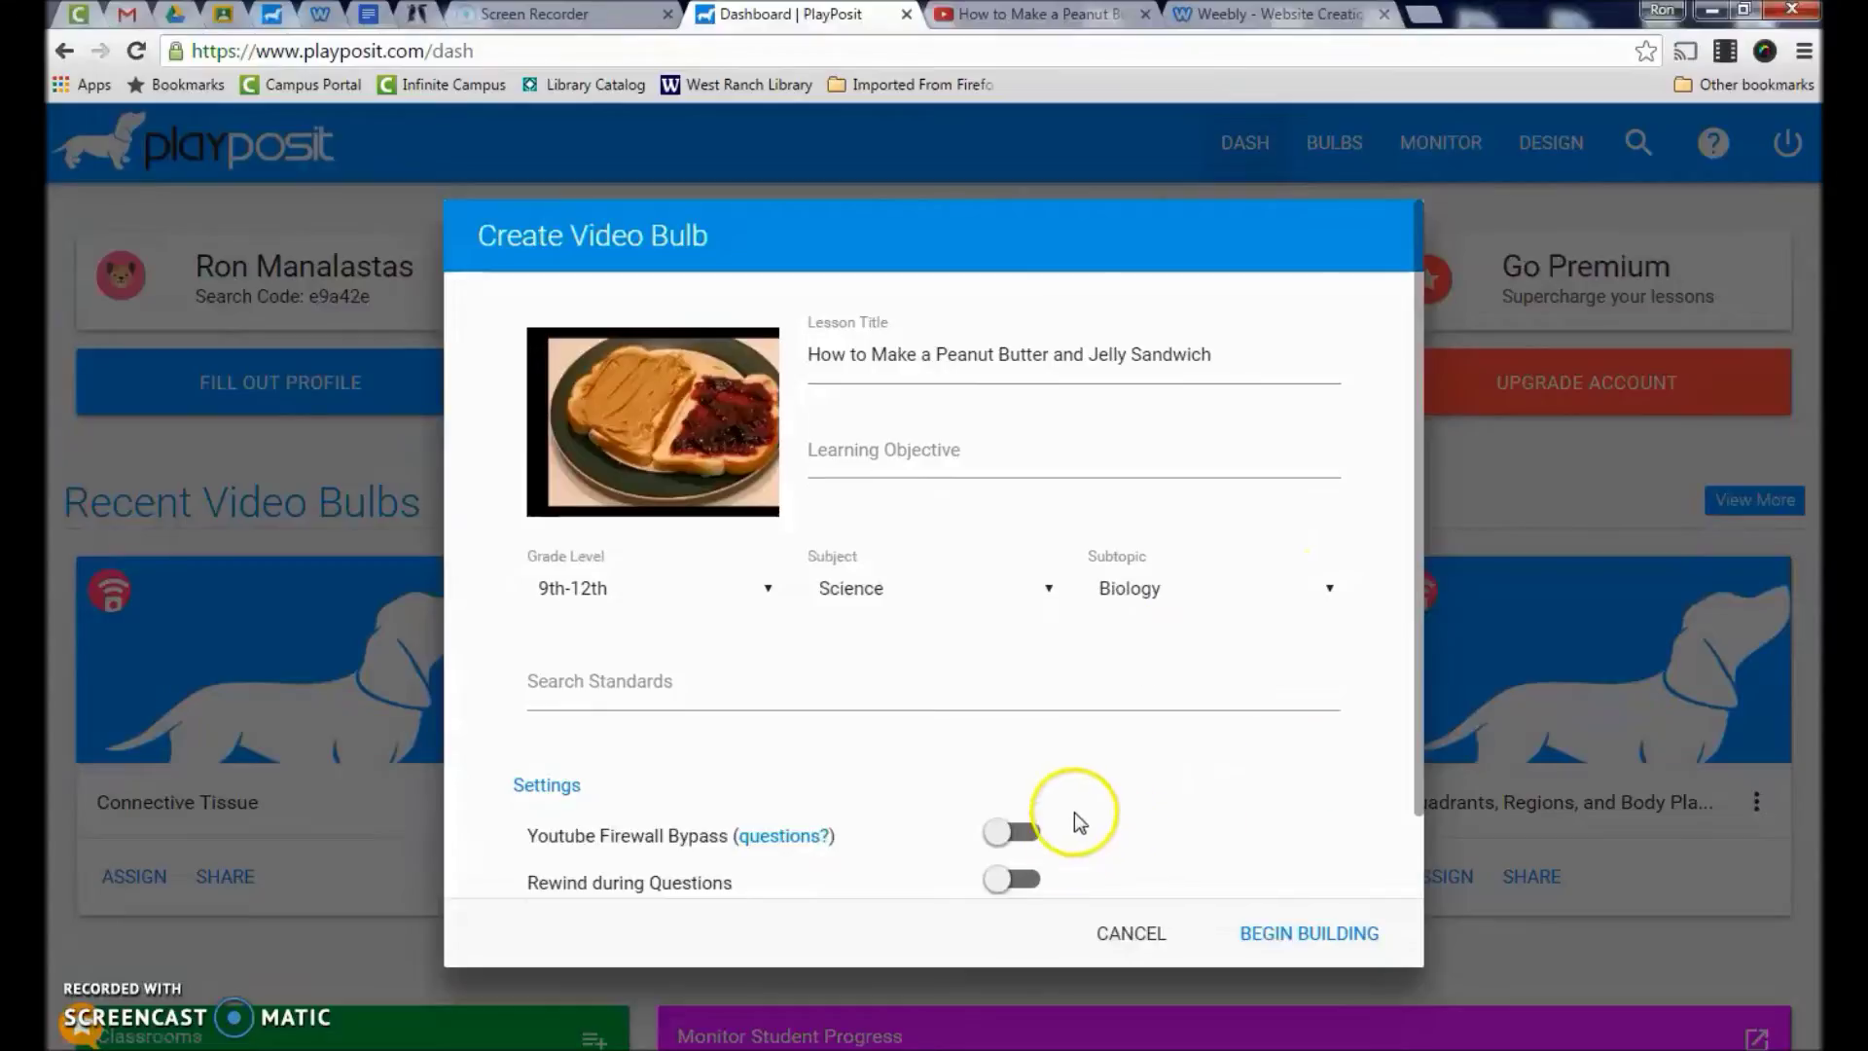
pyautogui.click(1316, 935)
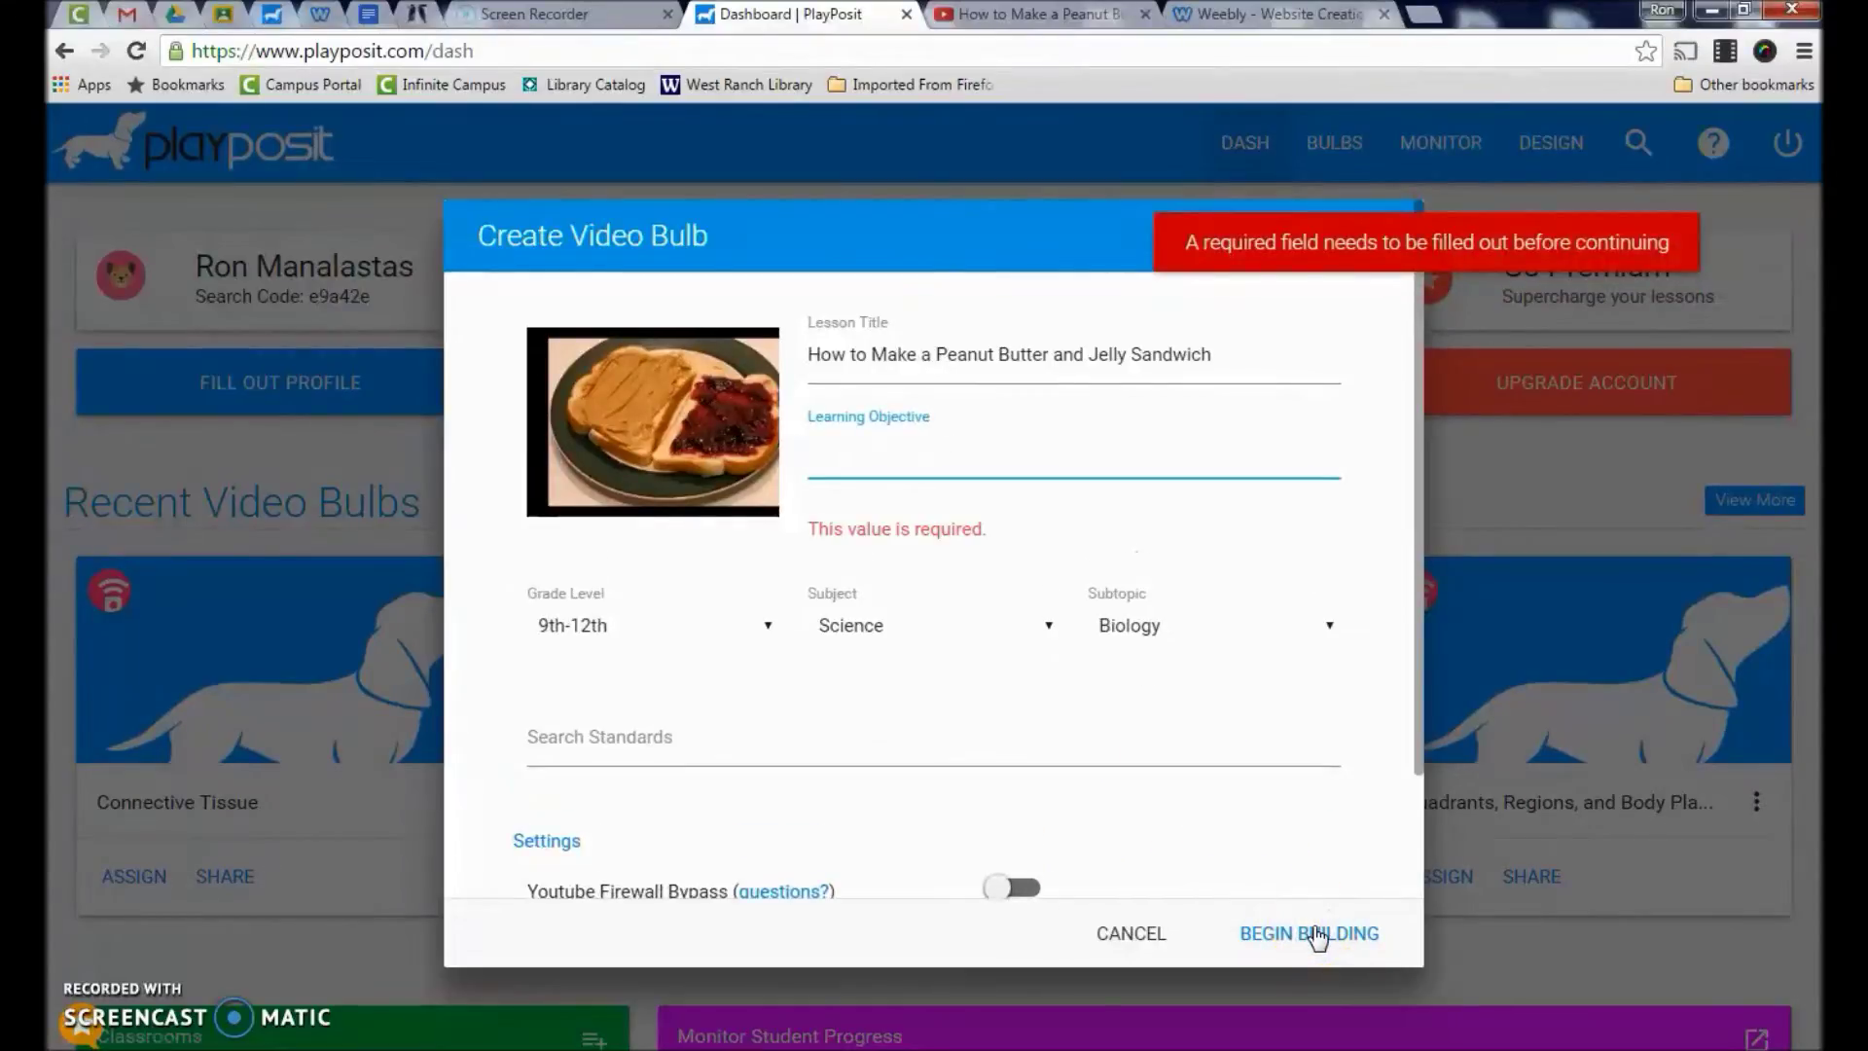
# Enter the learning objective "Learn to make my own lunch" and begin building the bulb.
pyautogui.click(935, 463)
pyautogui.write('Learn to make my')
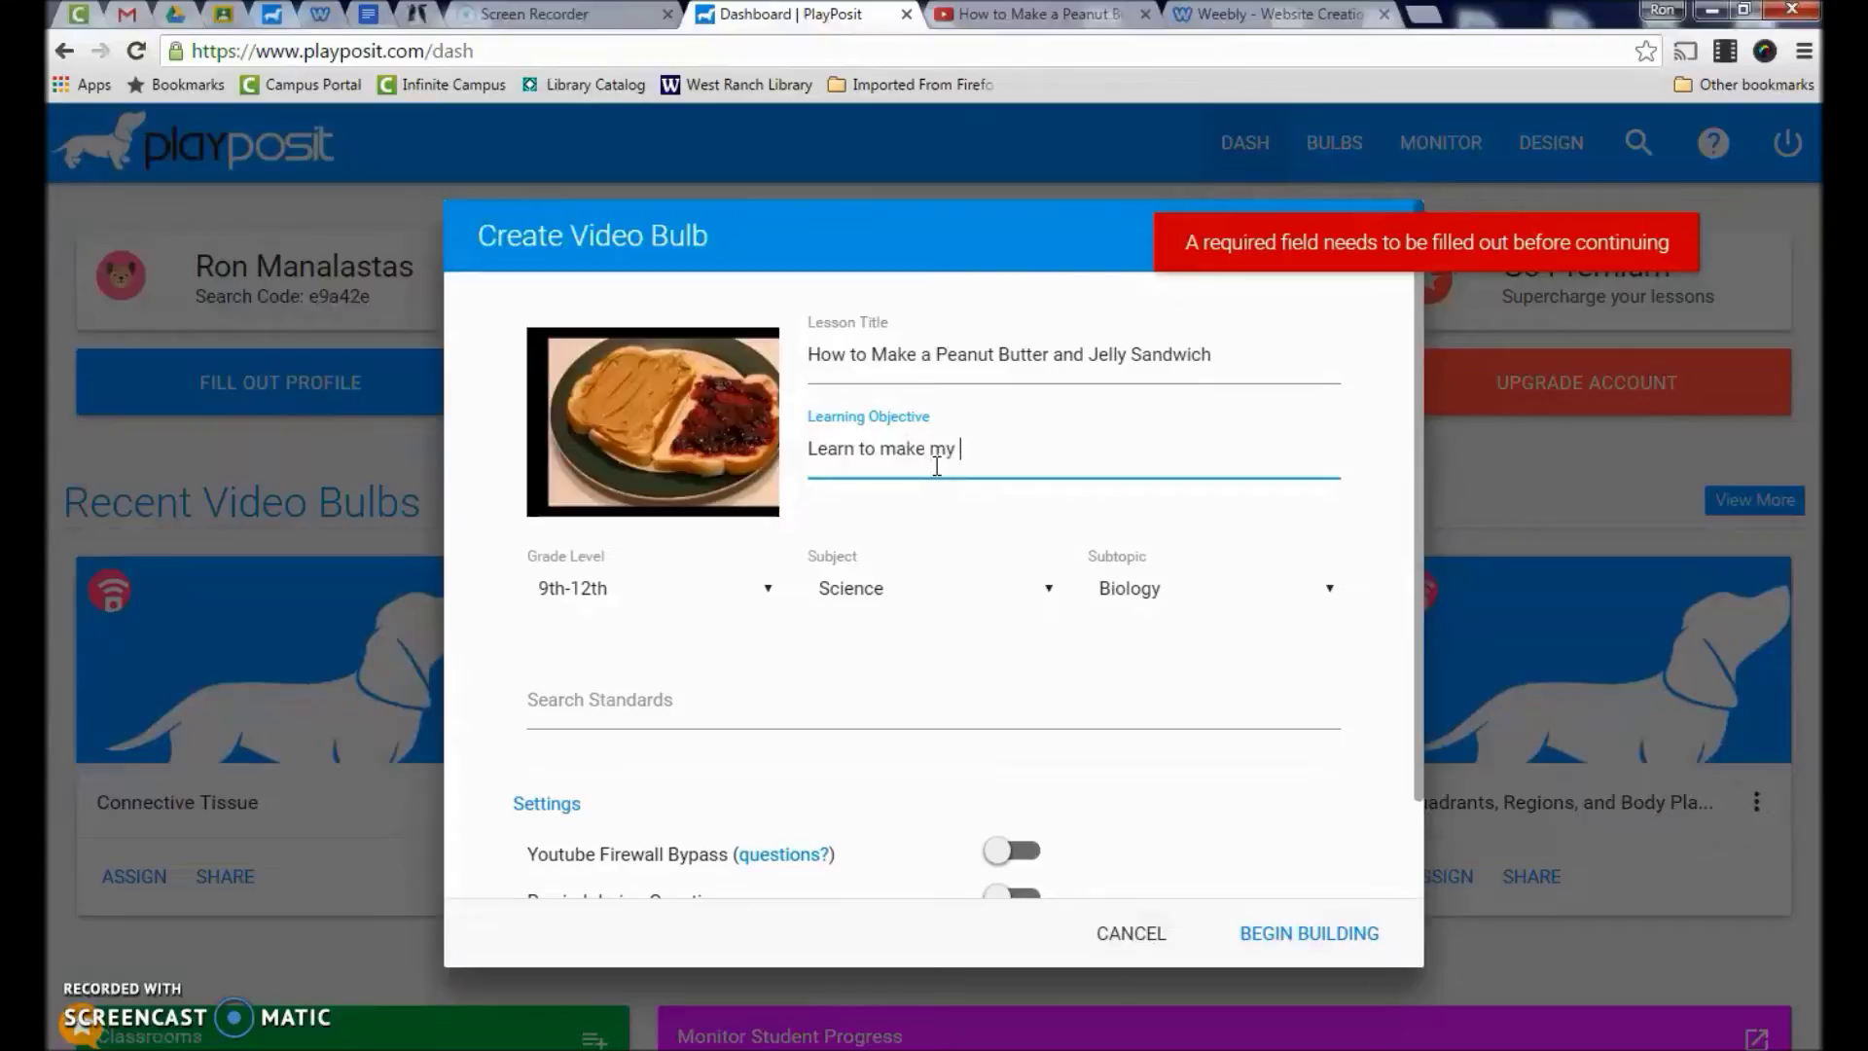
pyautogui.write(' own lunch')
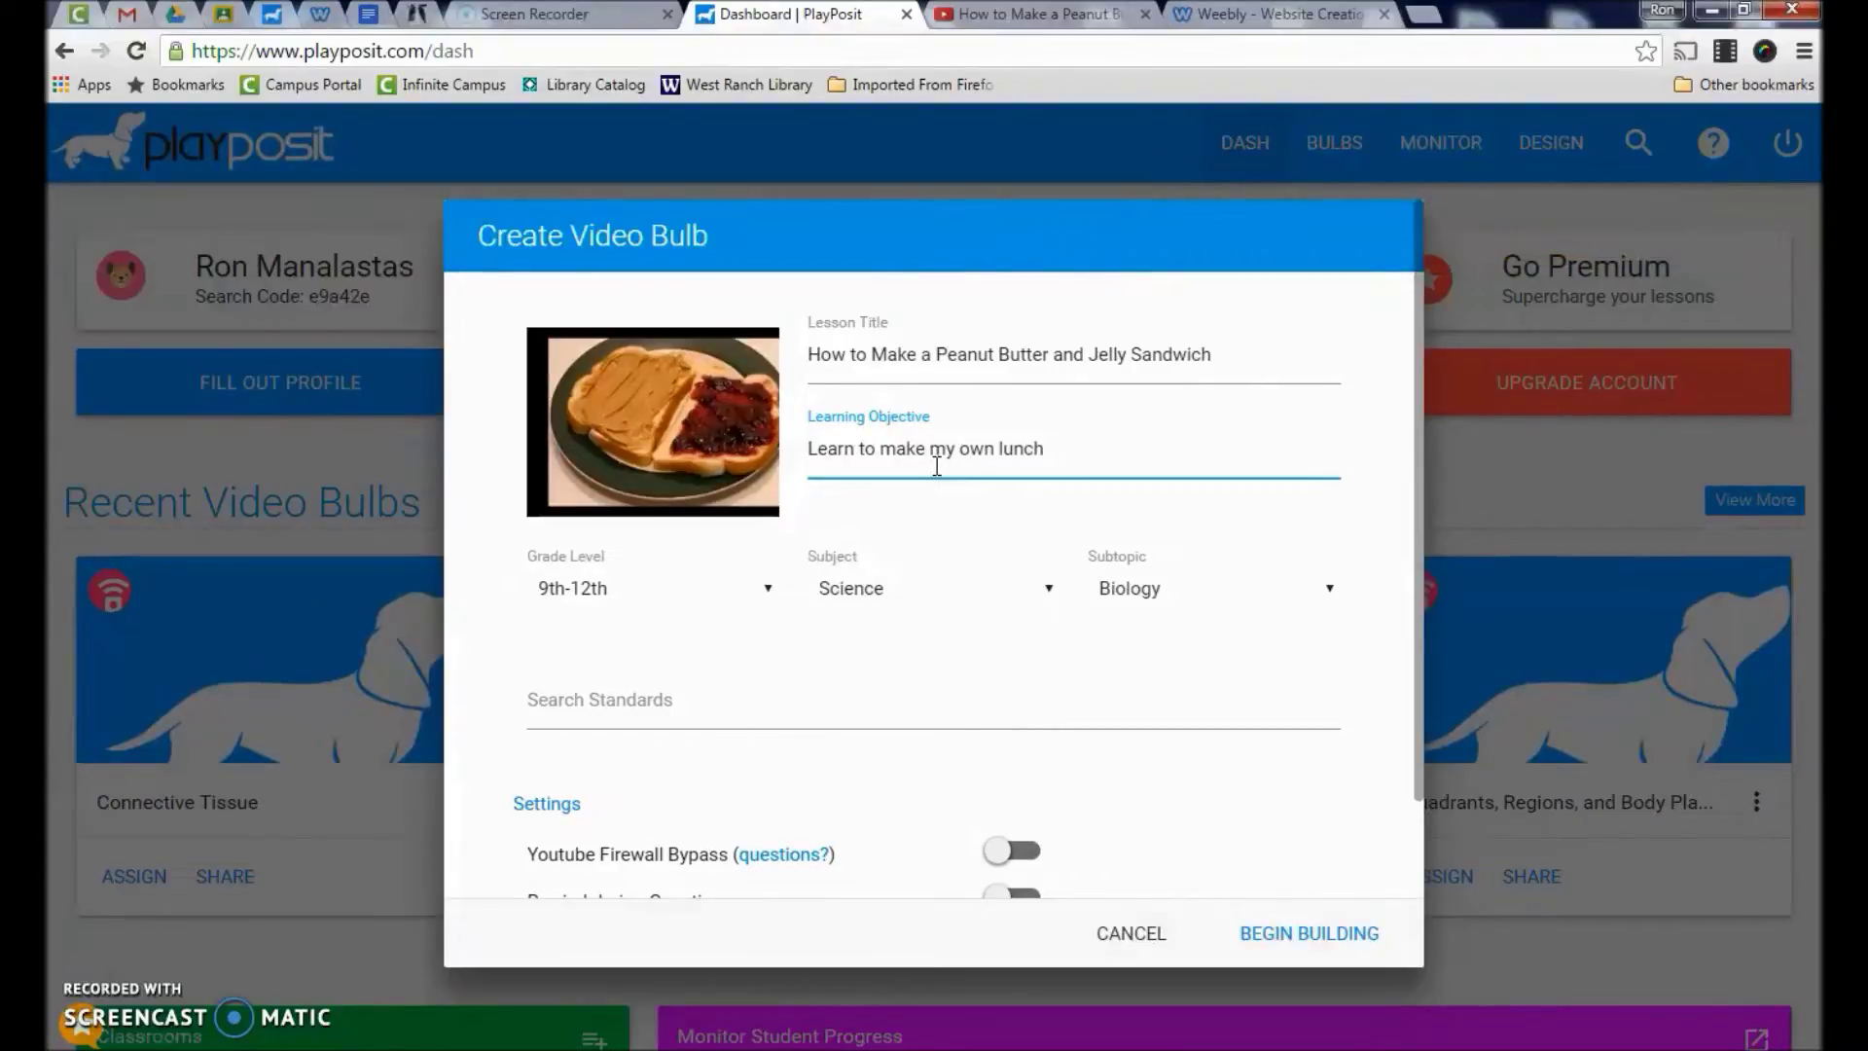
pyautogui.click(1350, 935)
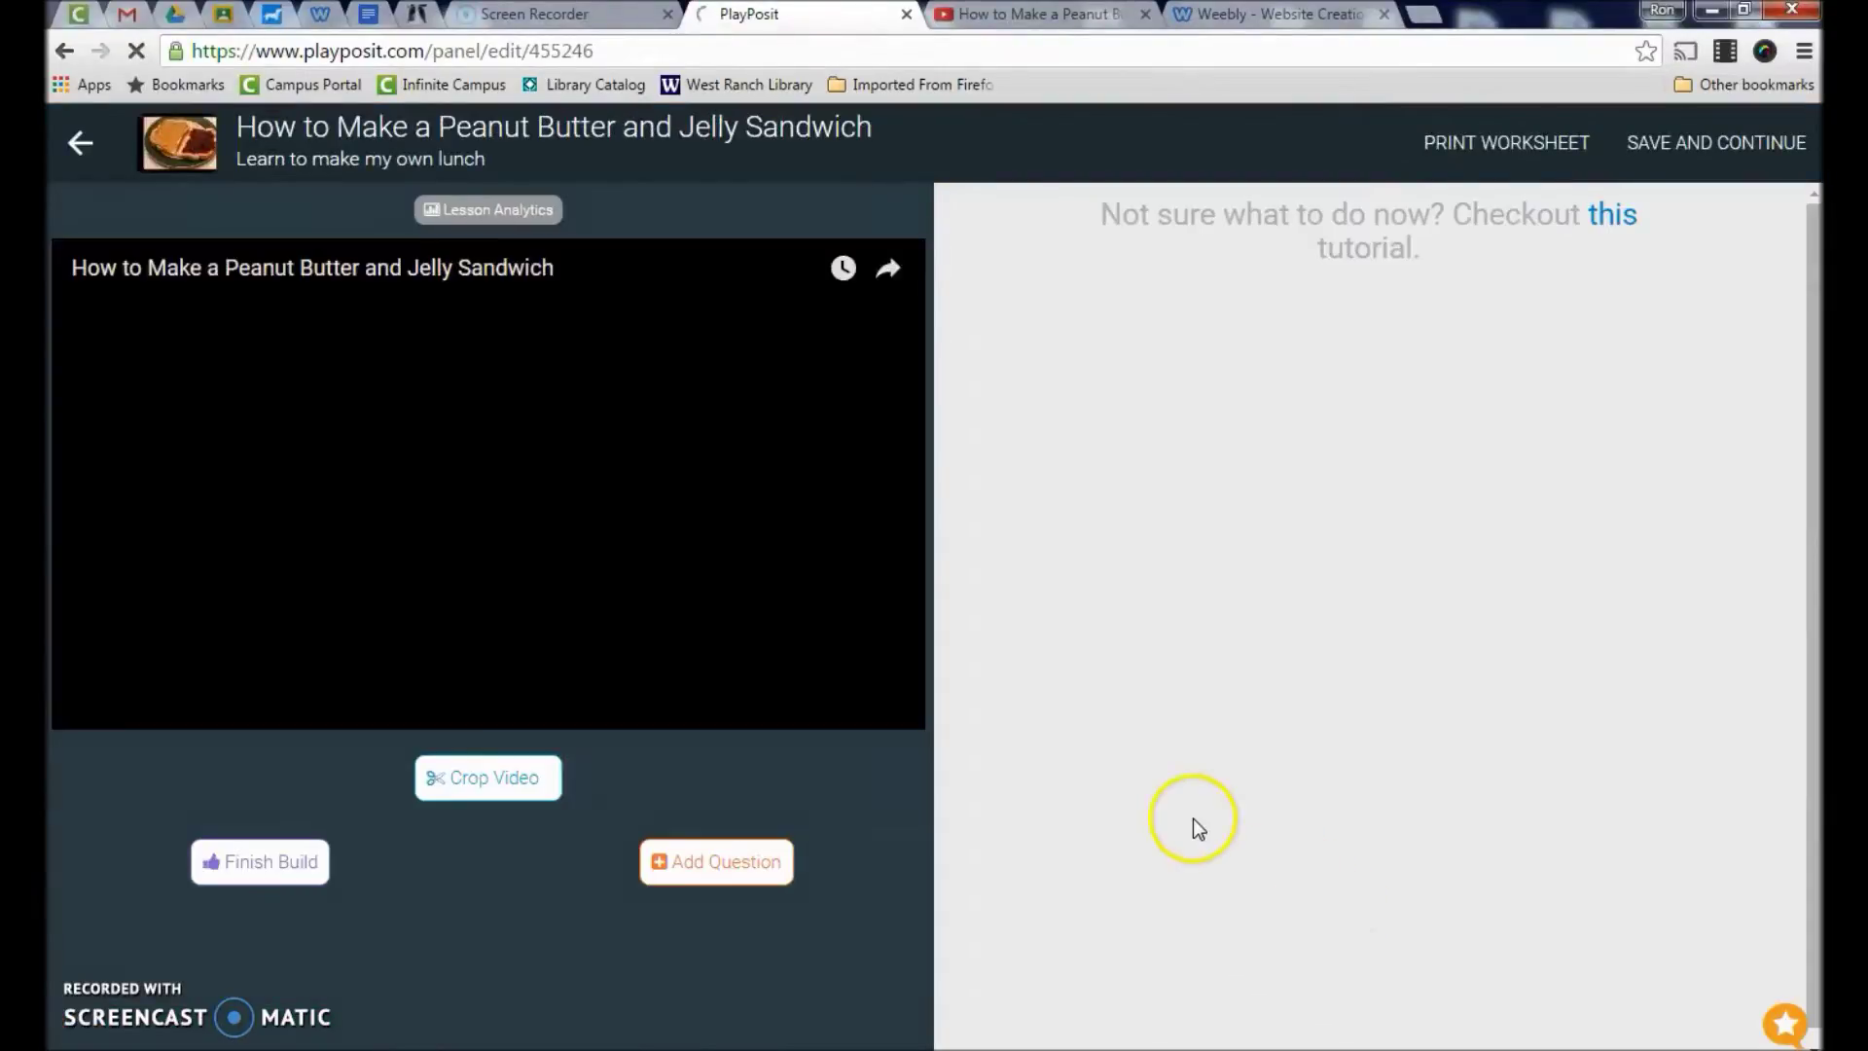
# Play the lesson video from the start and pause it at 00:06.
pyautogui.click(78, 768)
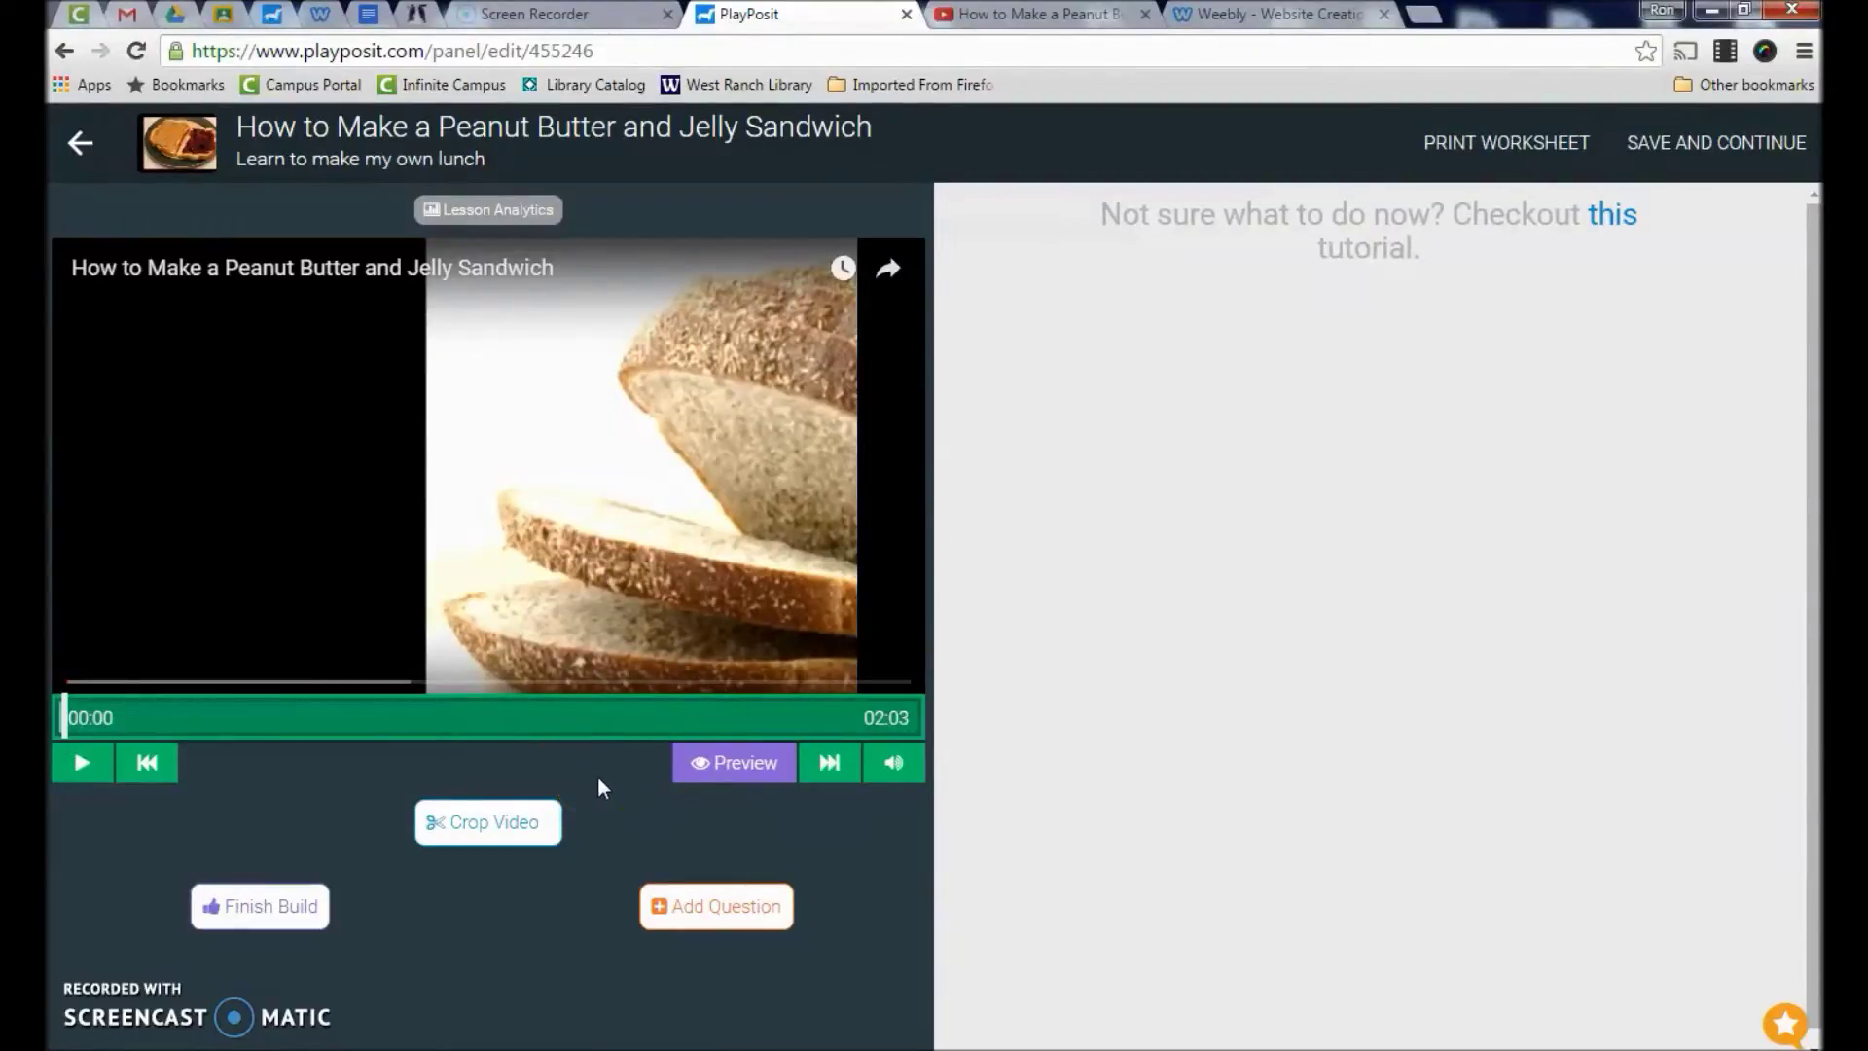
pyautogui.click(82, 768)
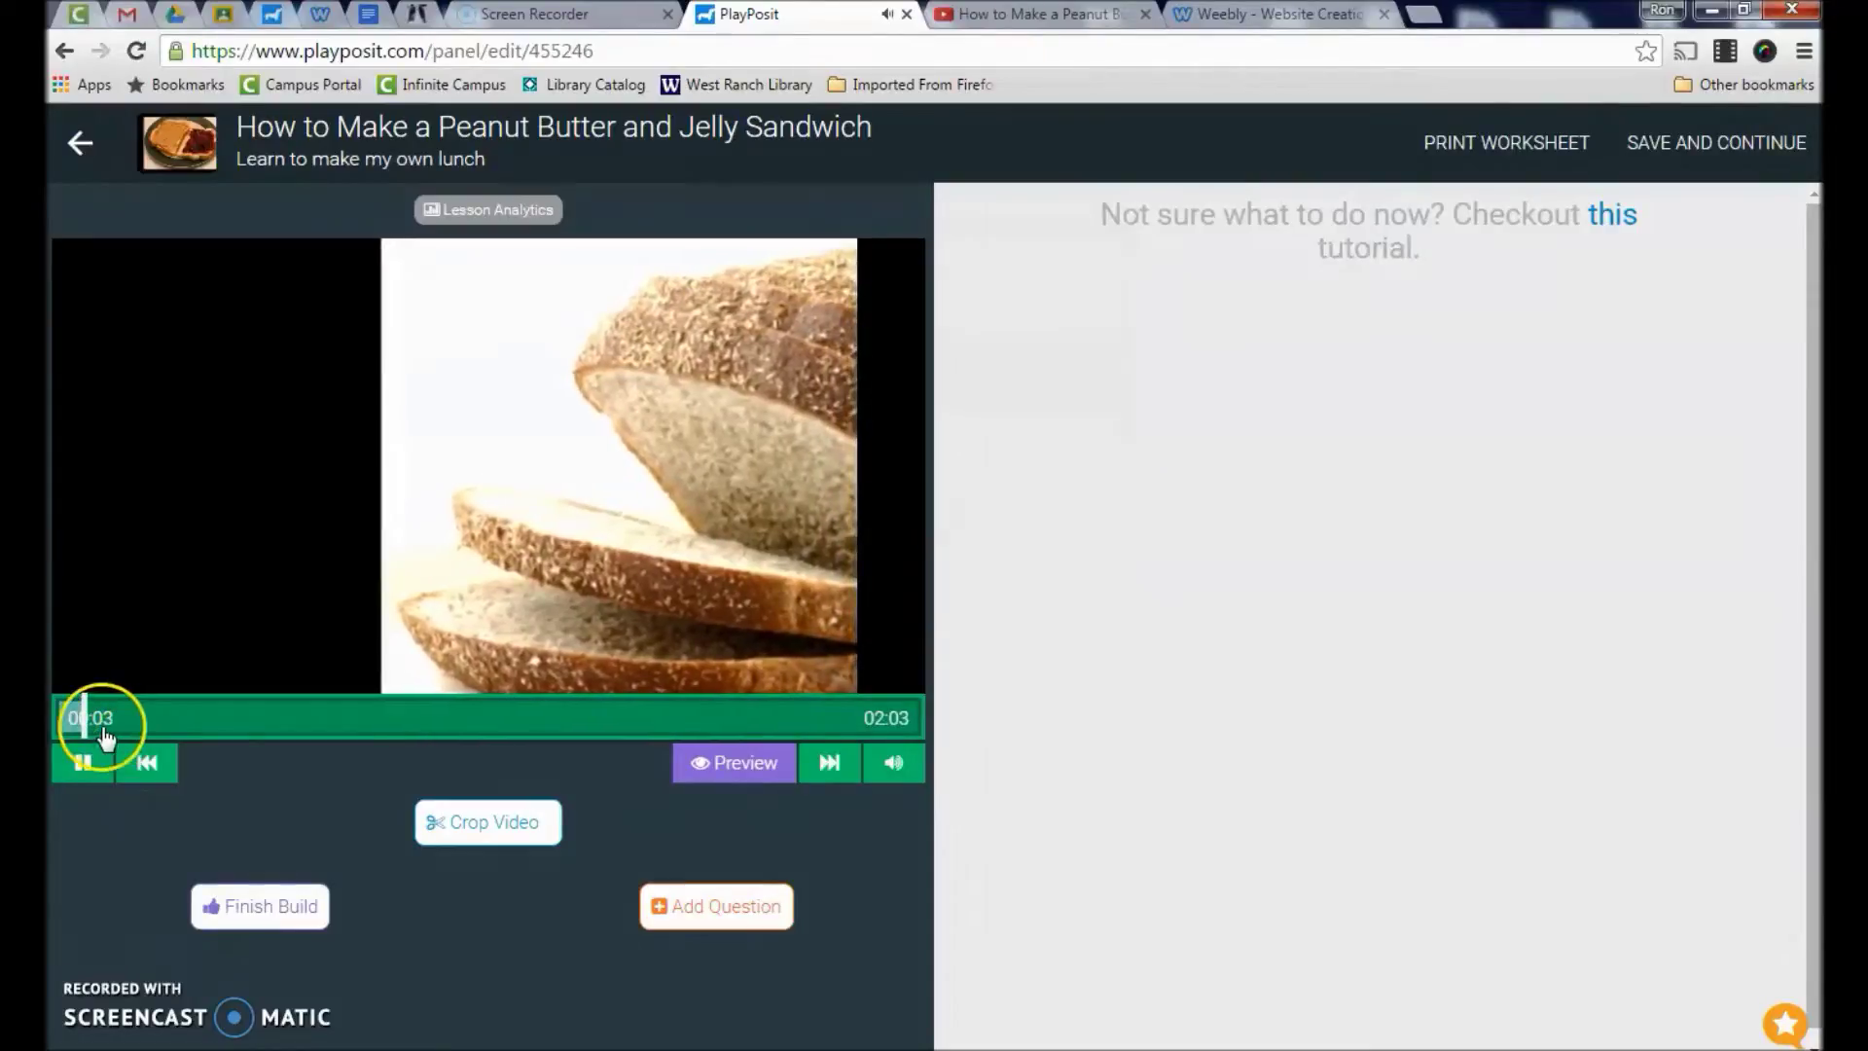
pyautogui.click(84, 767)
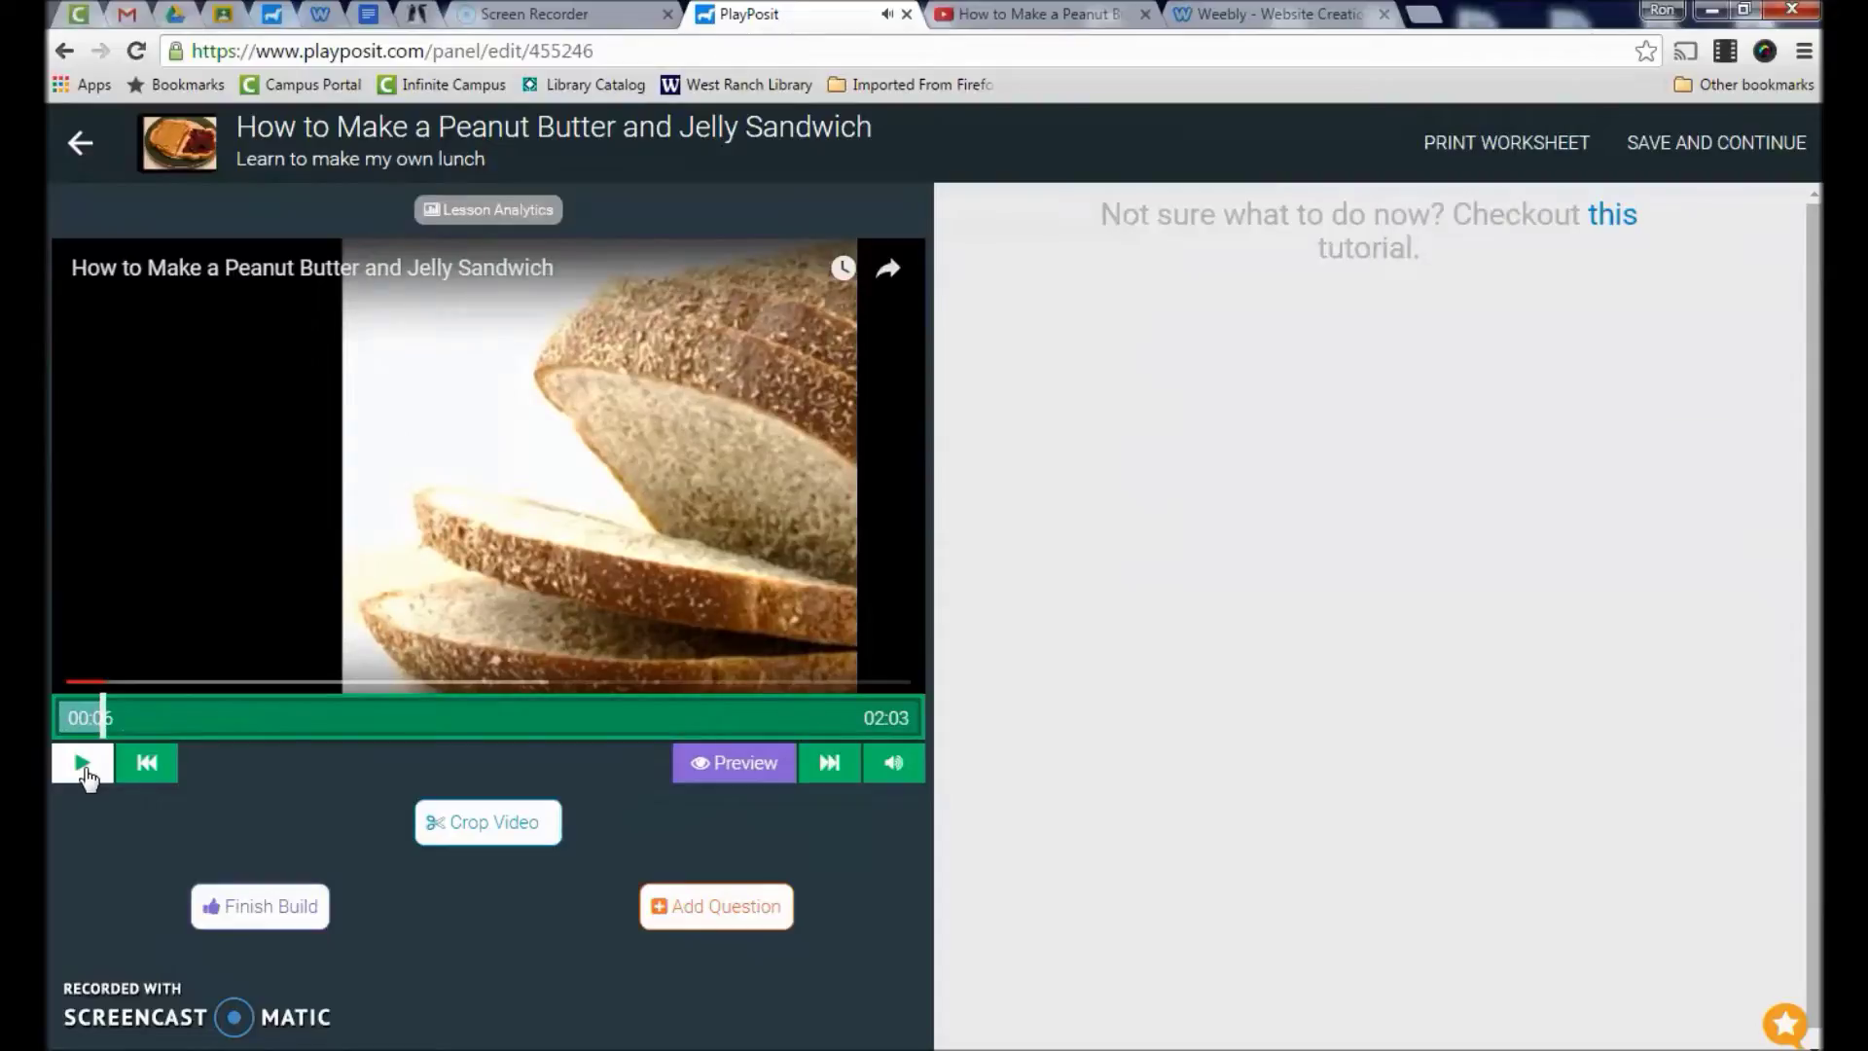
# Add a multiple-choice question at 00:06 asking "What episode is this?" with the answers 1, 2 and 3.
pyautogui.click(711, 924)
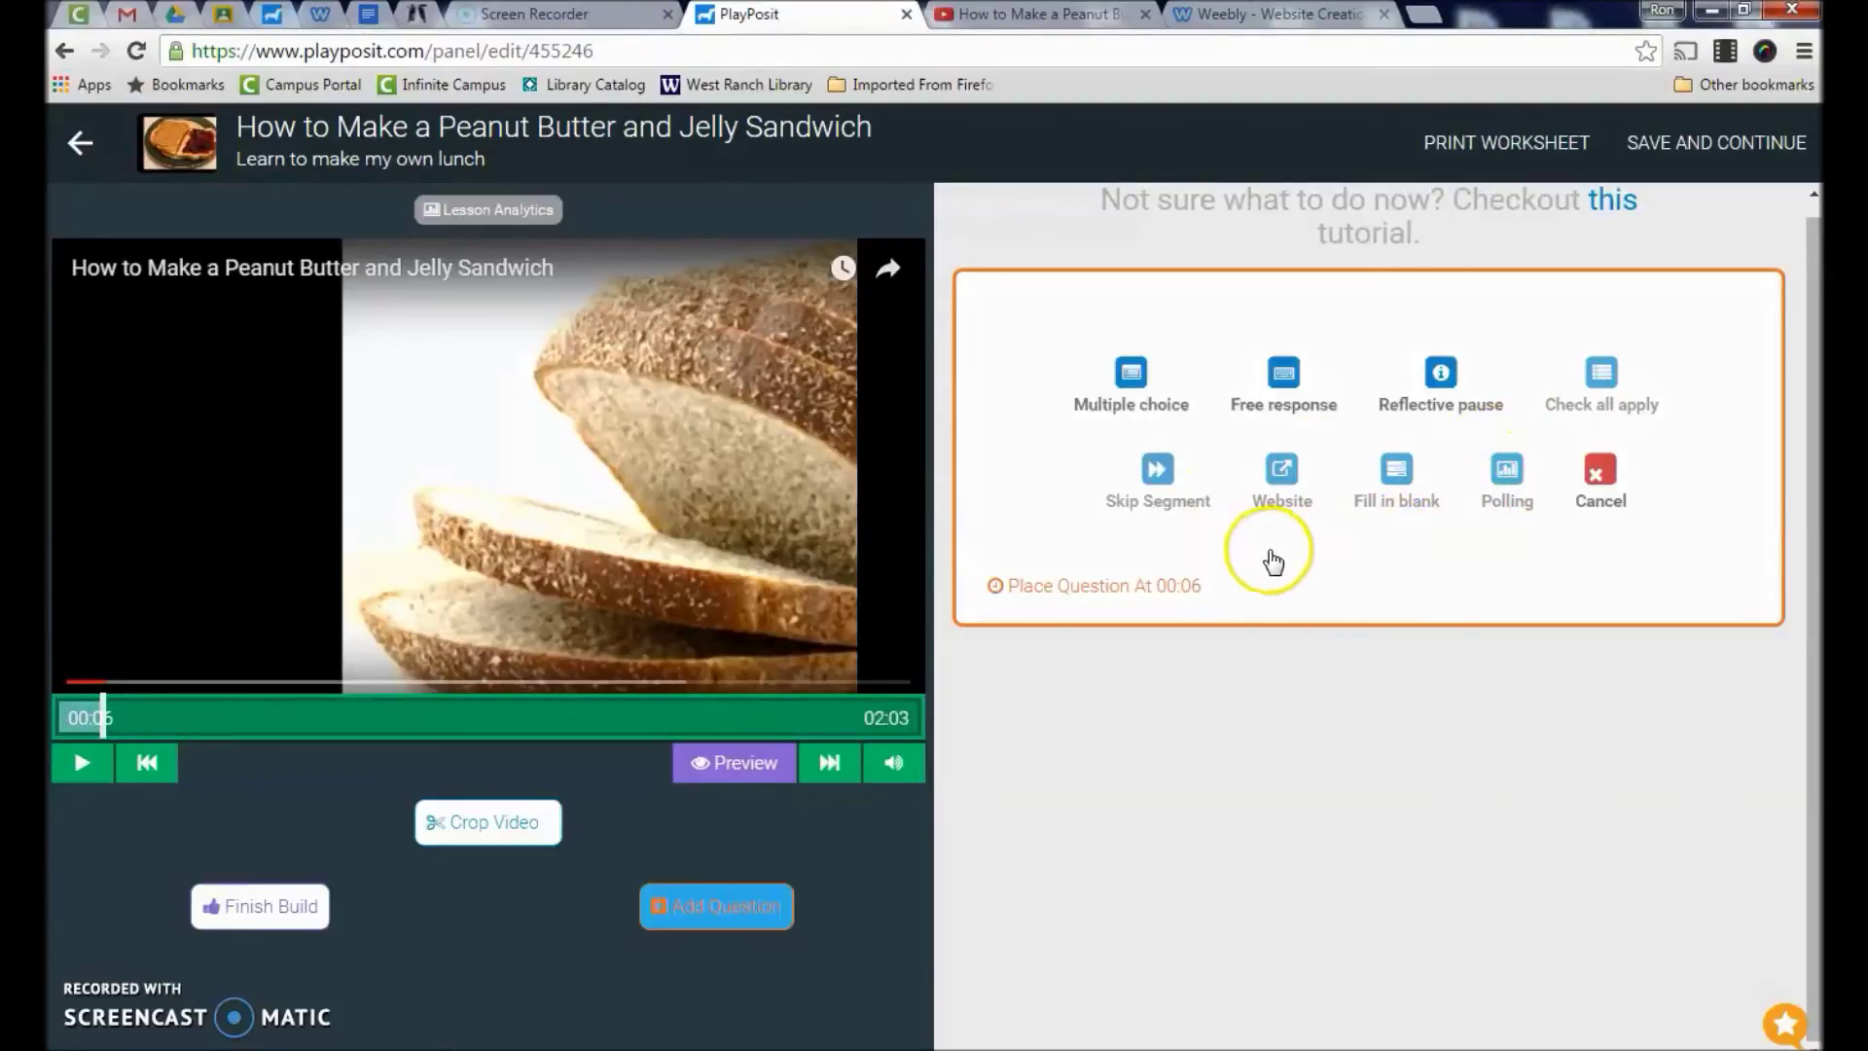
pyautogui.click(1130, 387)
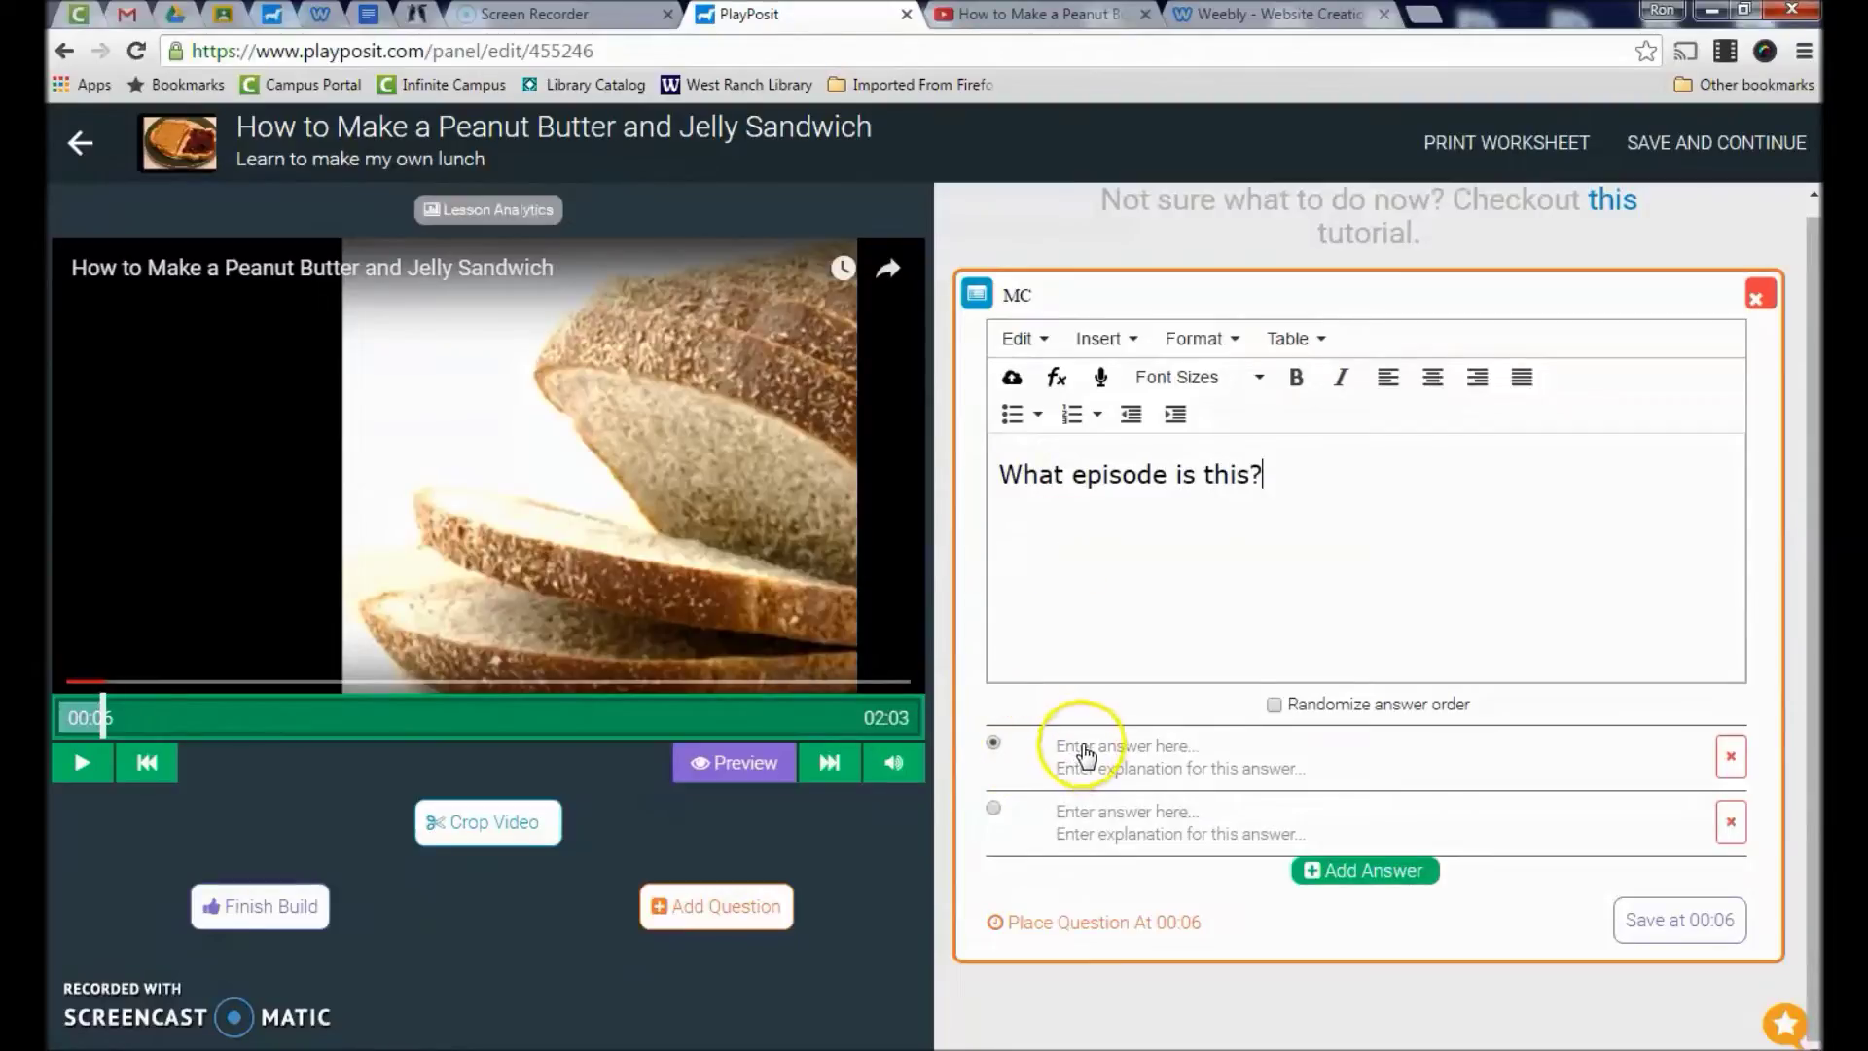
pyautogui.click(1082, 749)
pyautogui.write('1')
pyautogui.click(1097, 812)
pyautogui.write('2')
pyautogui.click(1325, 874)
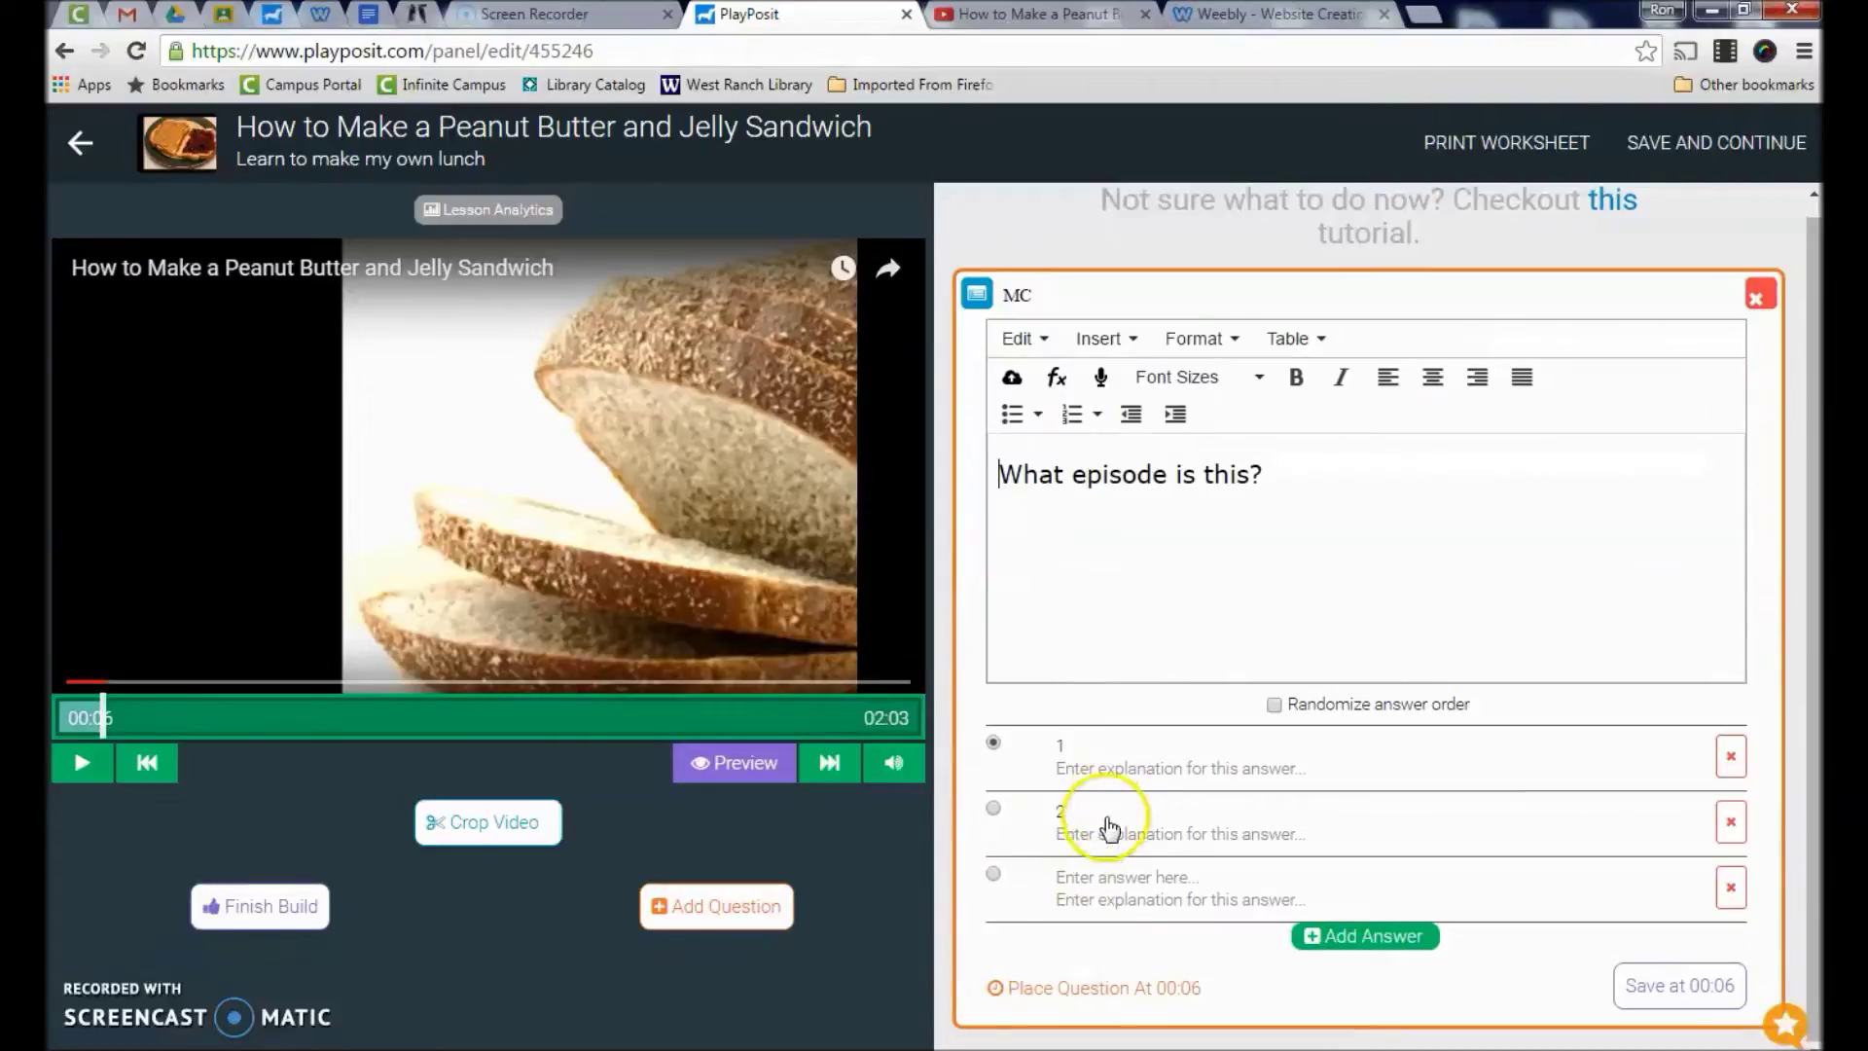
pyautogui.click(1077, 876)
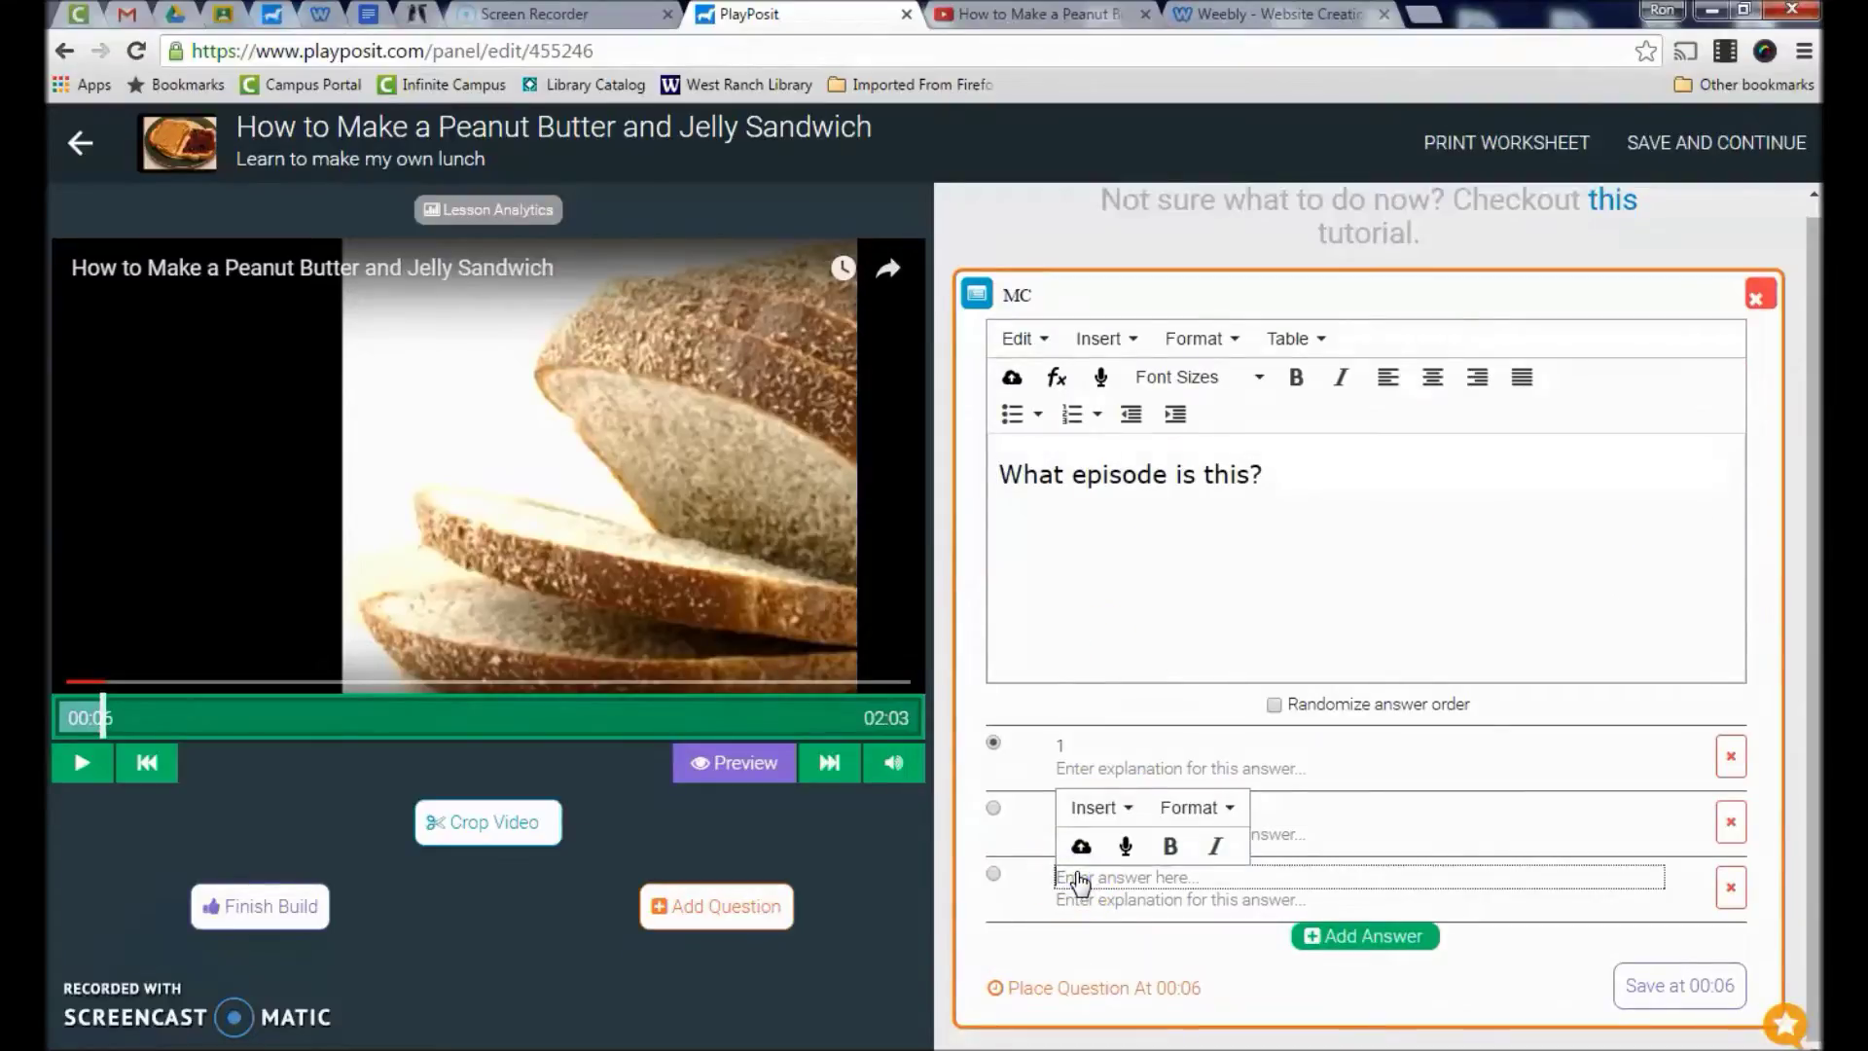
pyautogui.click(1472, 985)
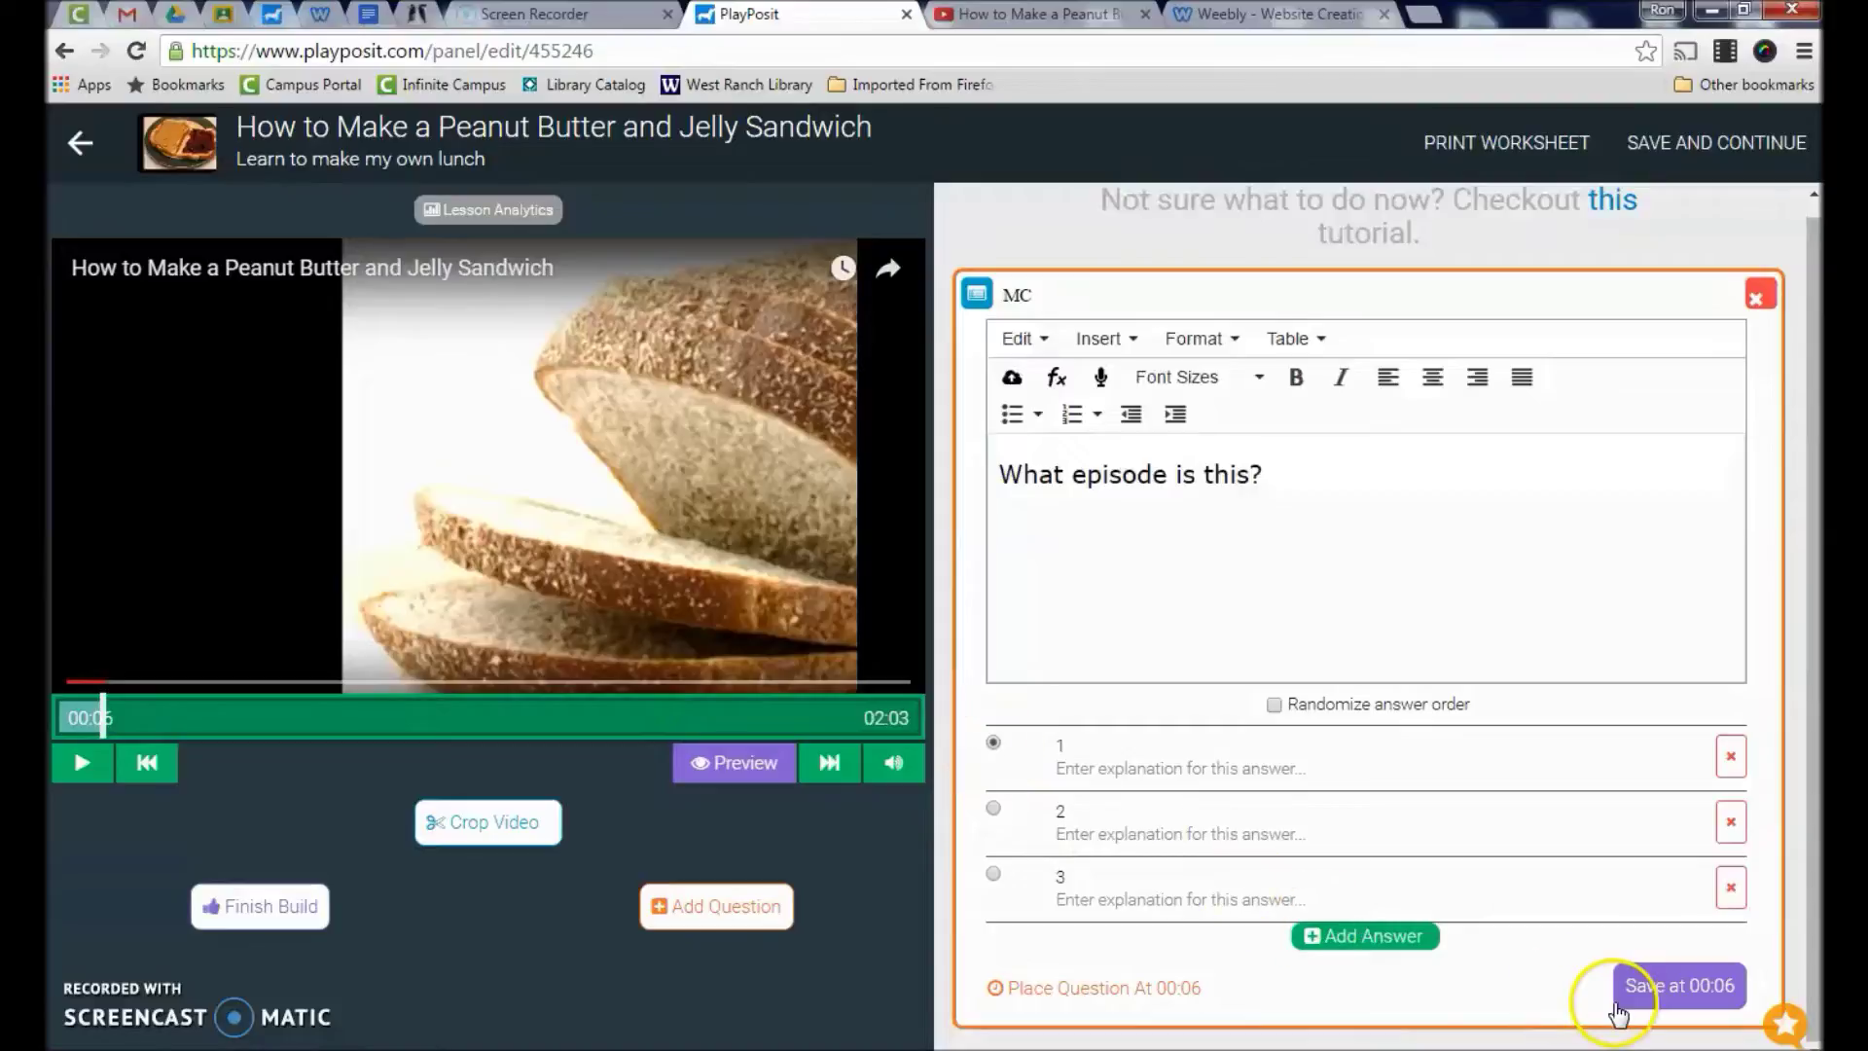
# Mark answer 1 as correct, save the question at 00:06, and pause the video.
pyautogui.click(992, 809)
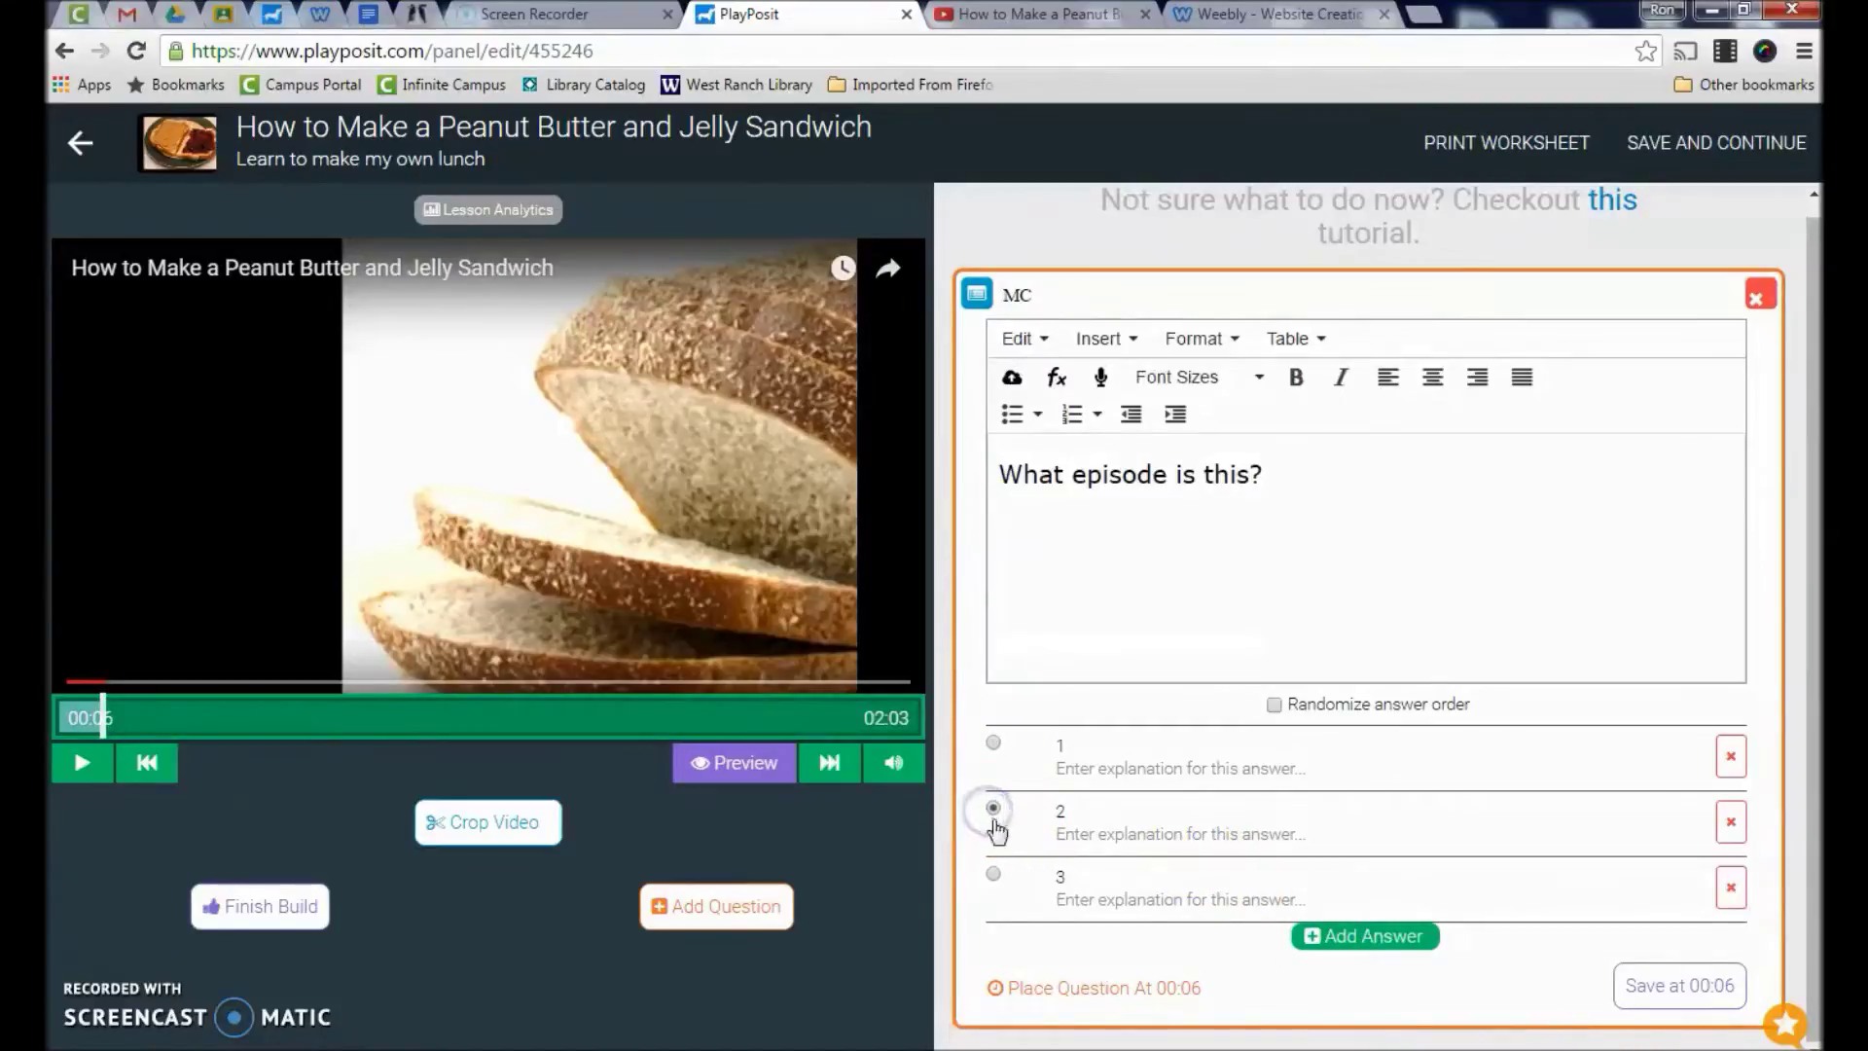
pyautogui.click(991, 742)
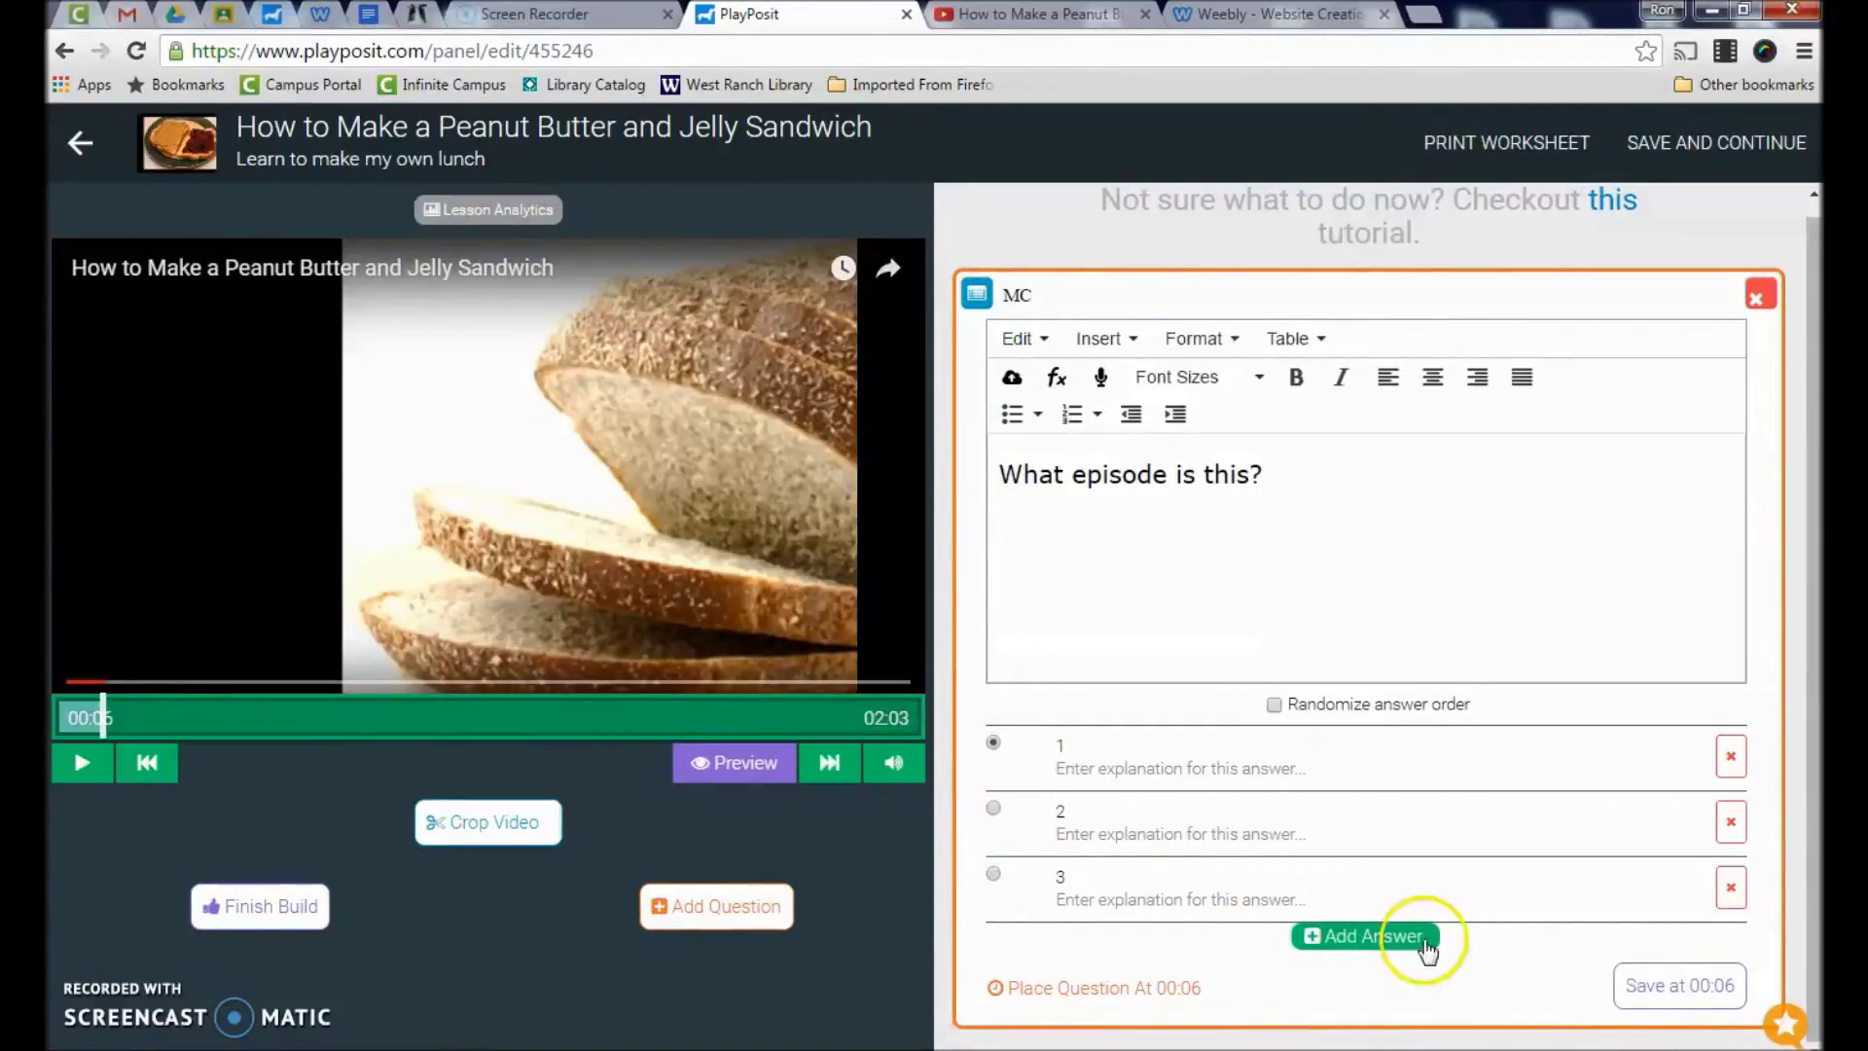
pyautogui.click(1680, 985)
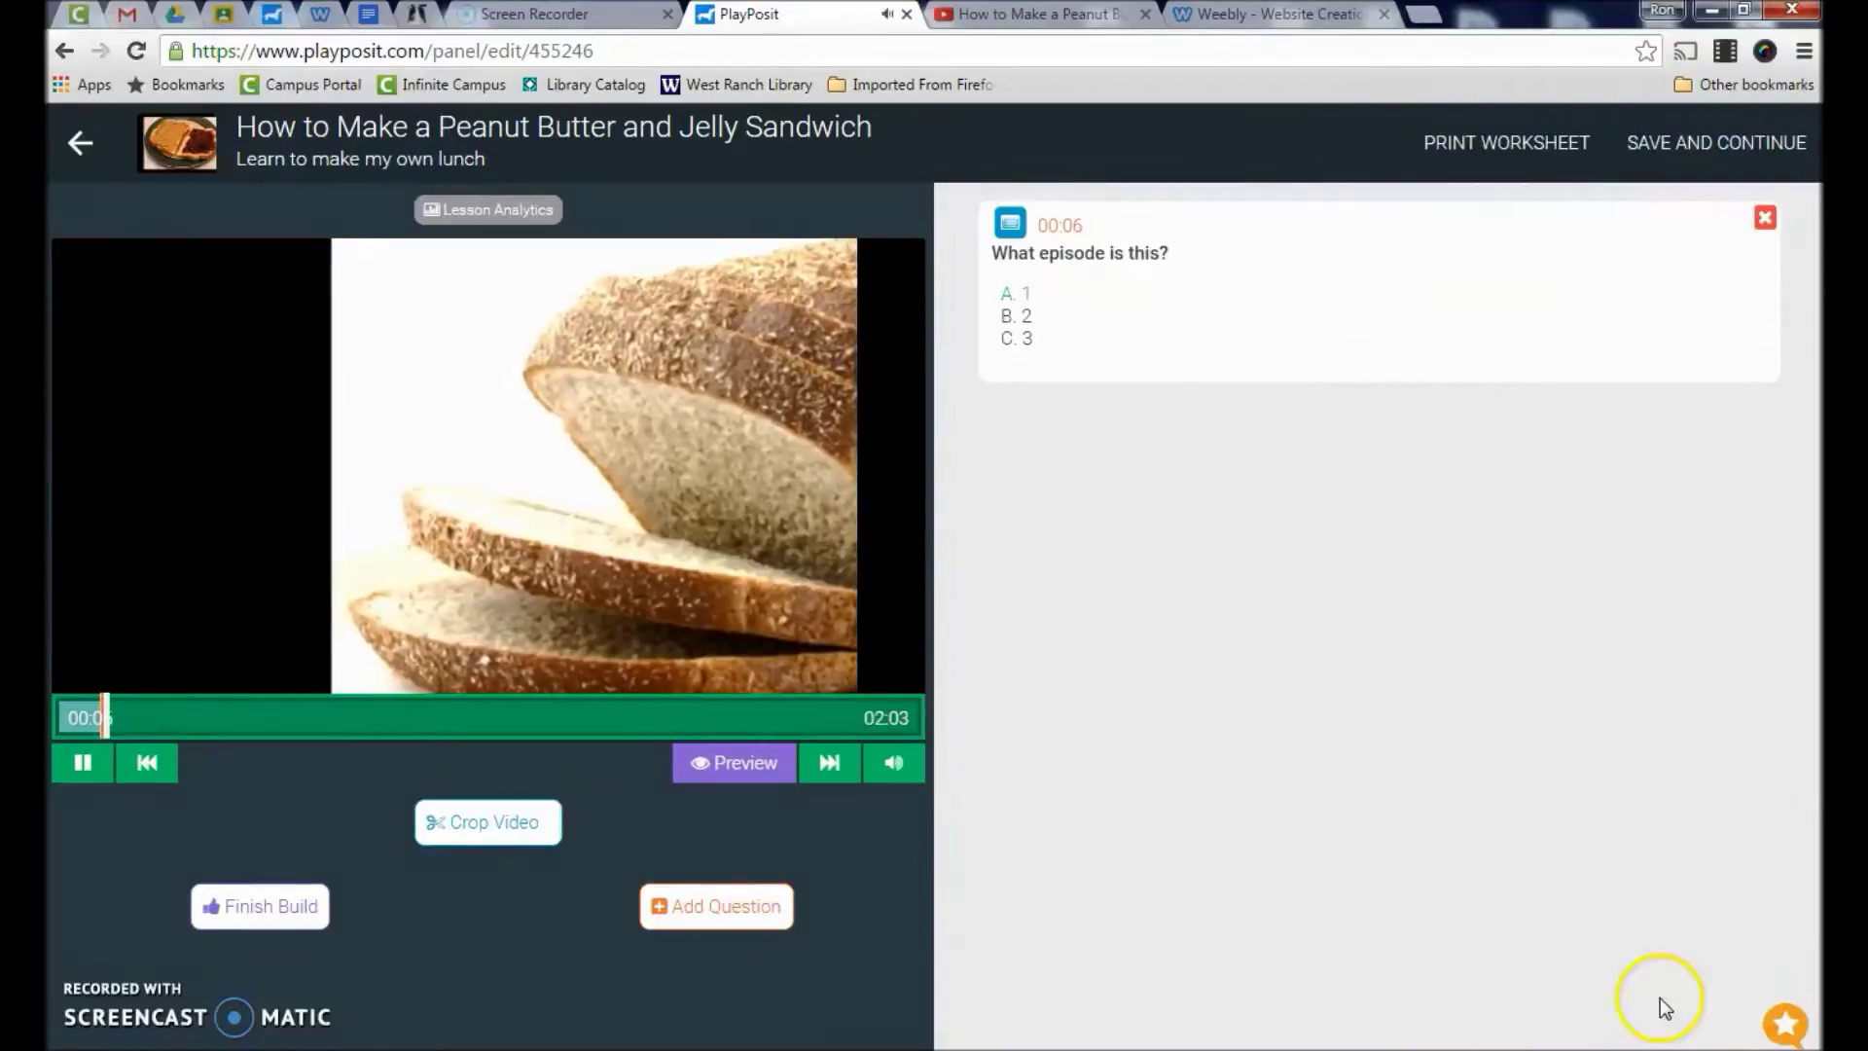
pyautogui.click(84, 740)
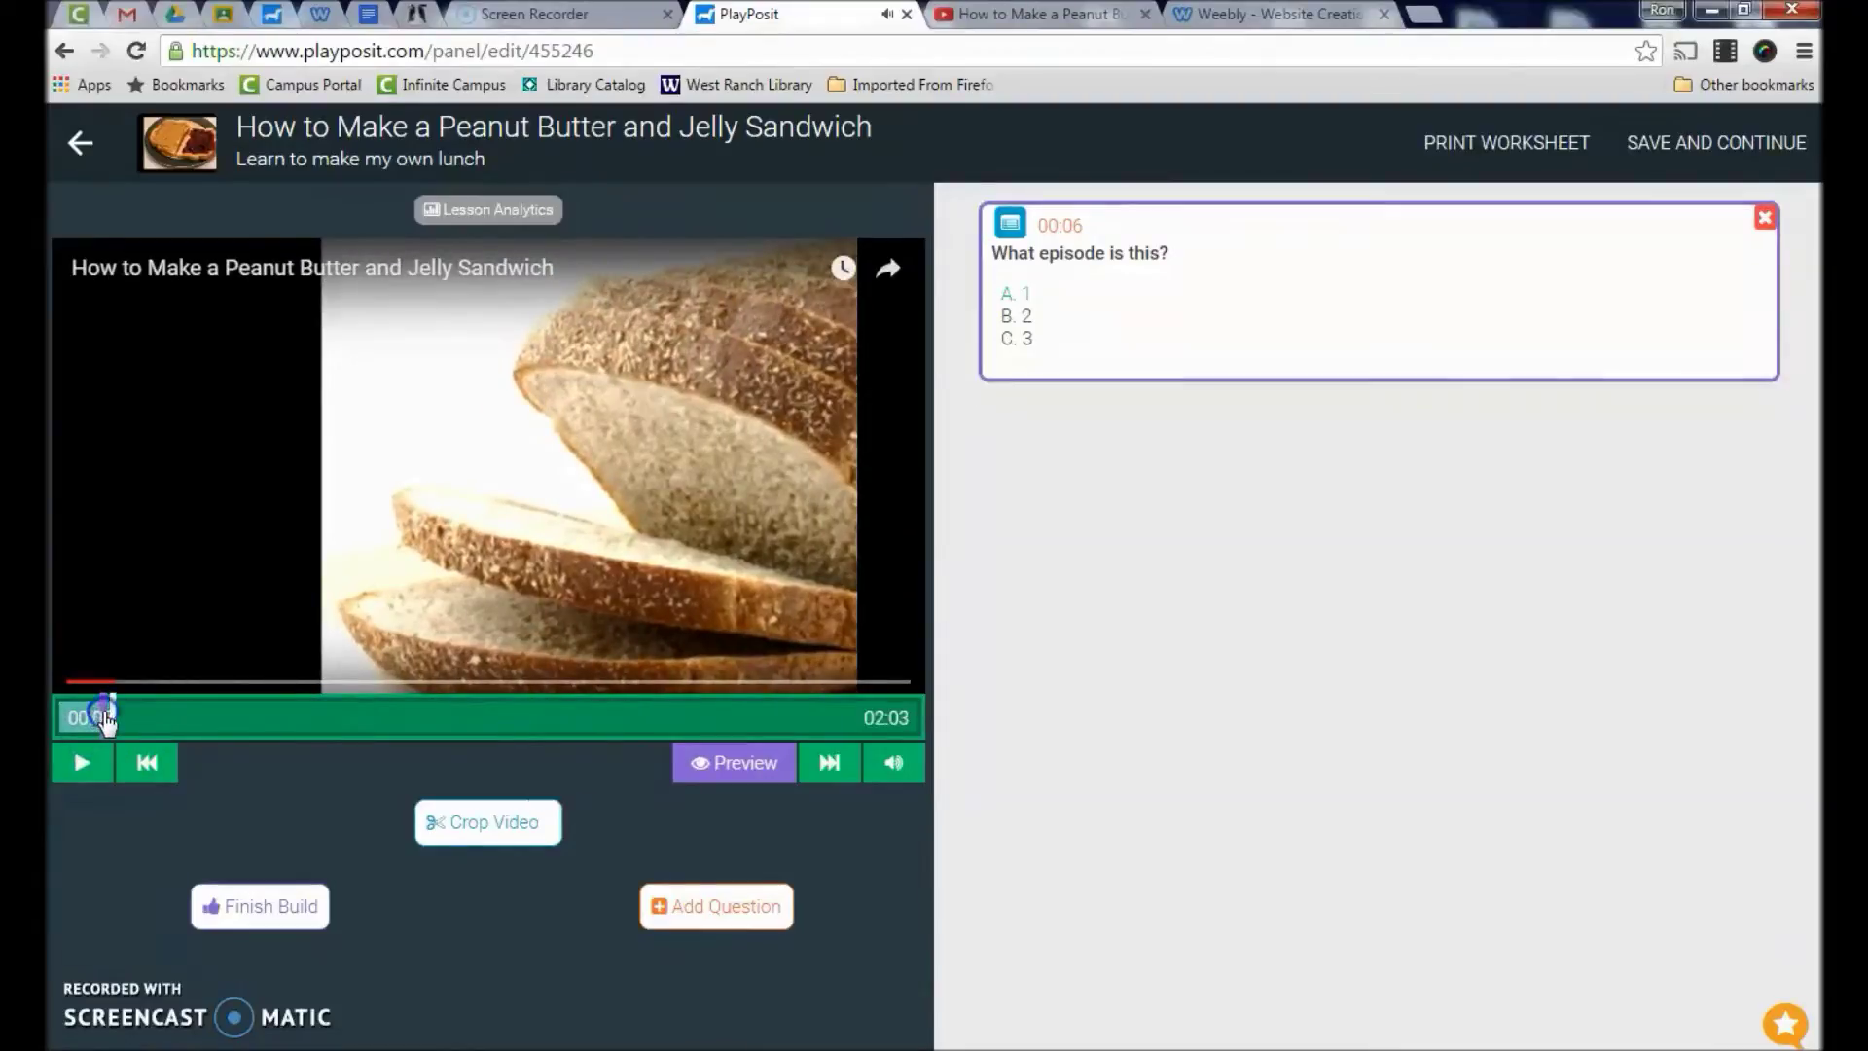
# Save the lesson without assigning it to a class and copy its share URL.
pyautogui.click(84, 765)
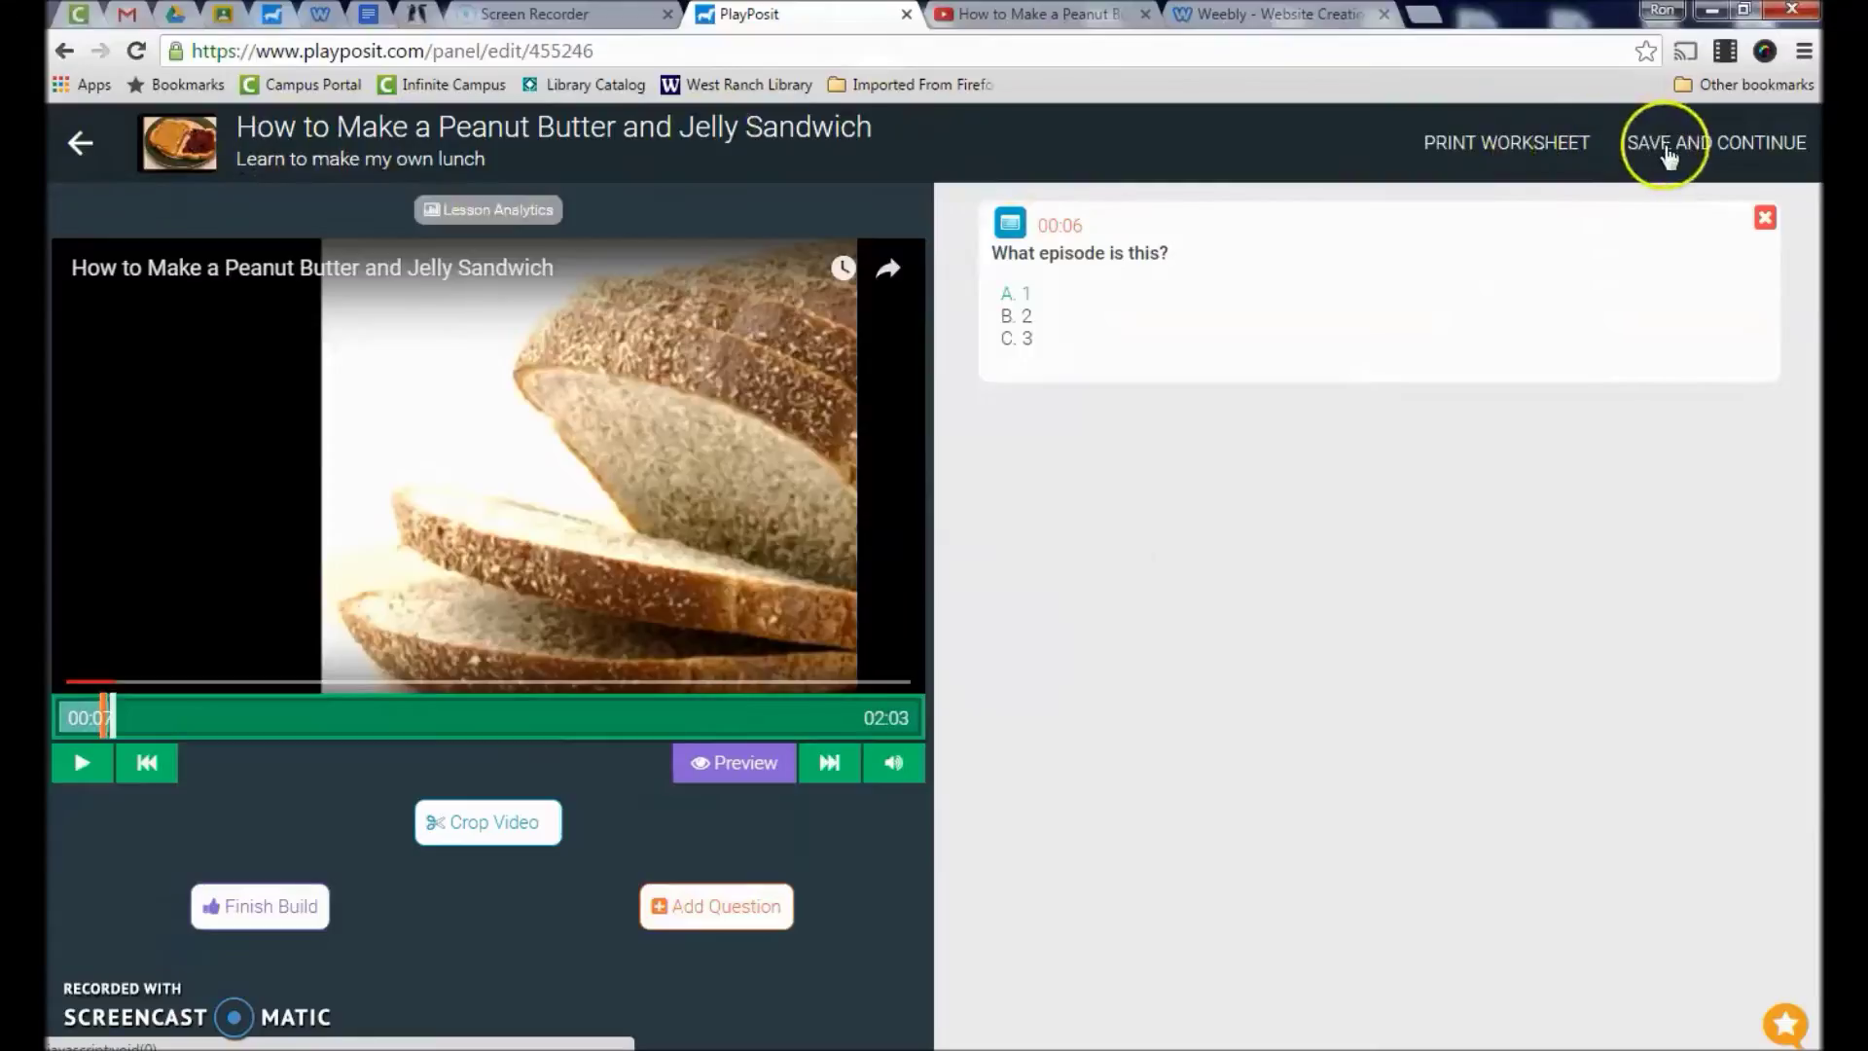
pyautogui.click(1661, 143)
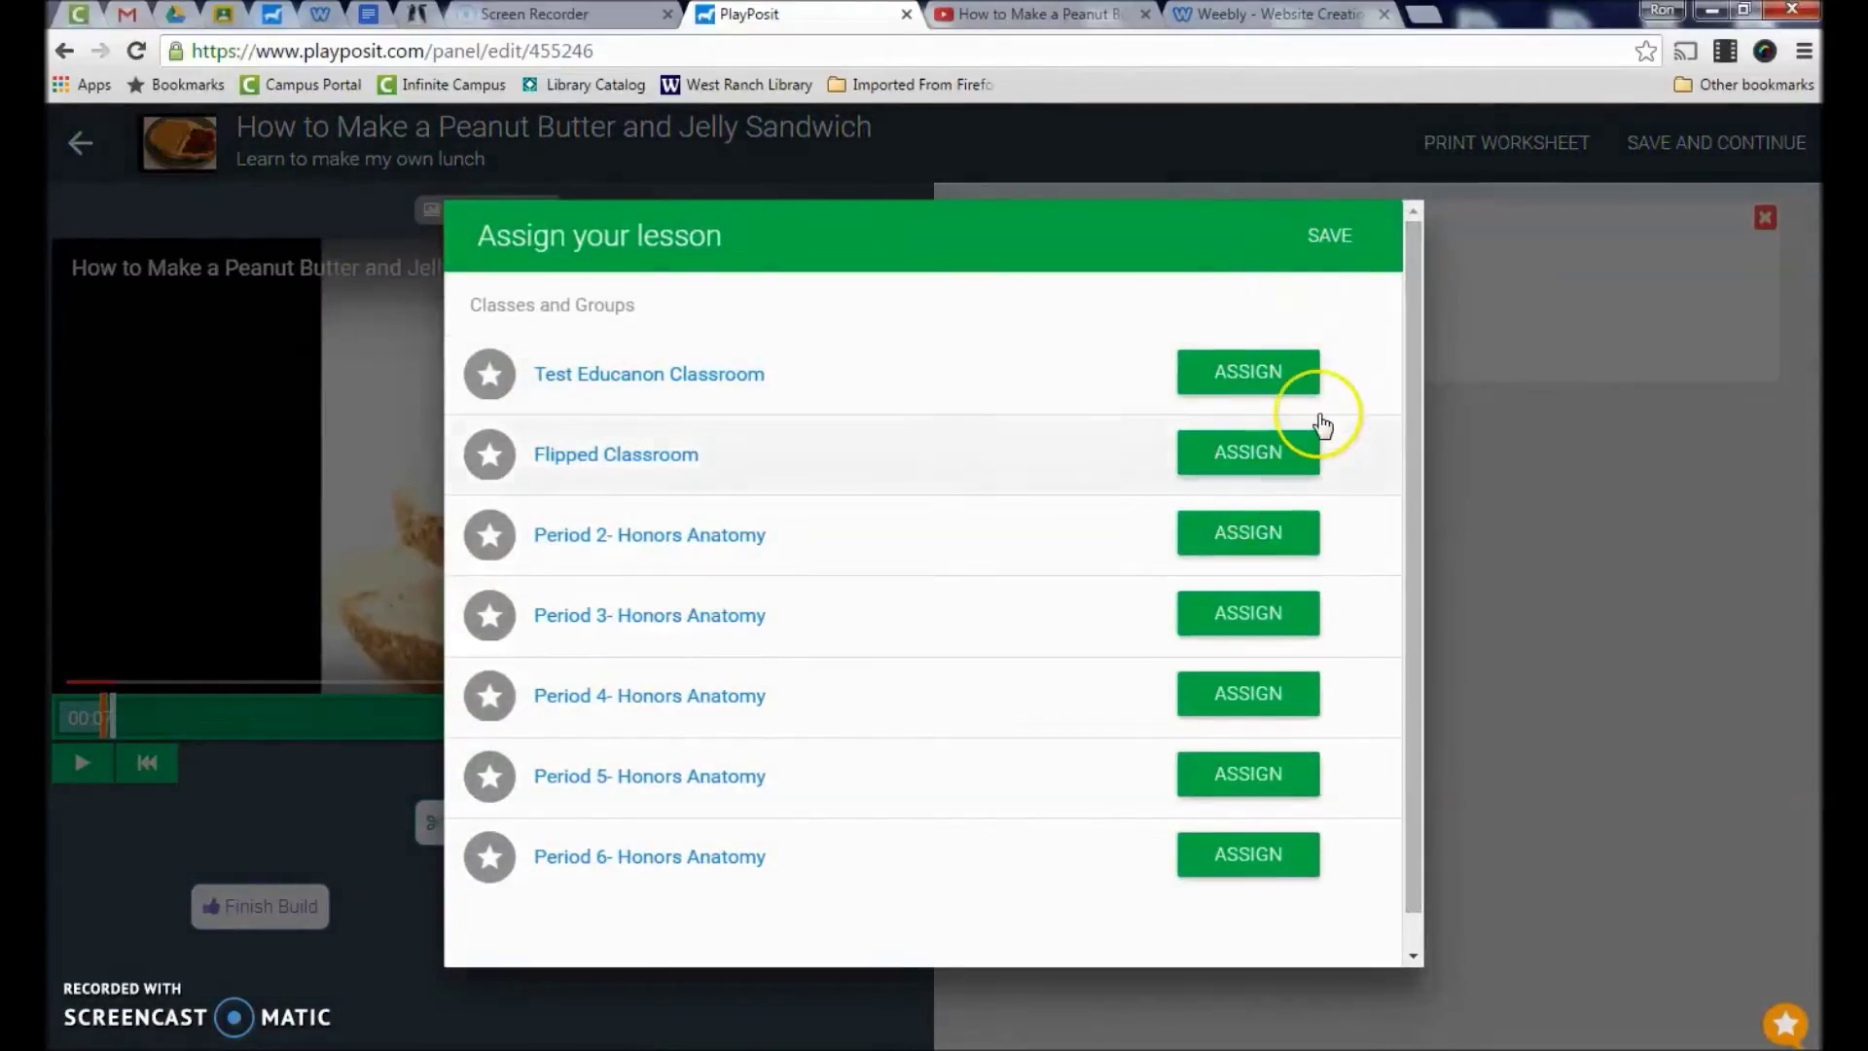
pyautogui.click(1345, 248)
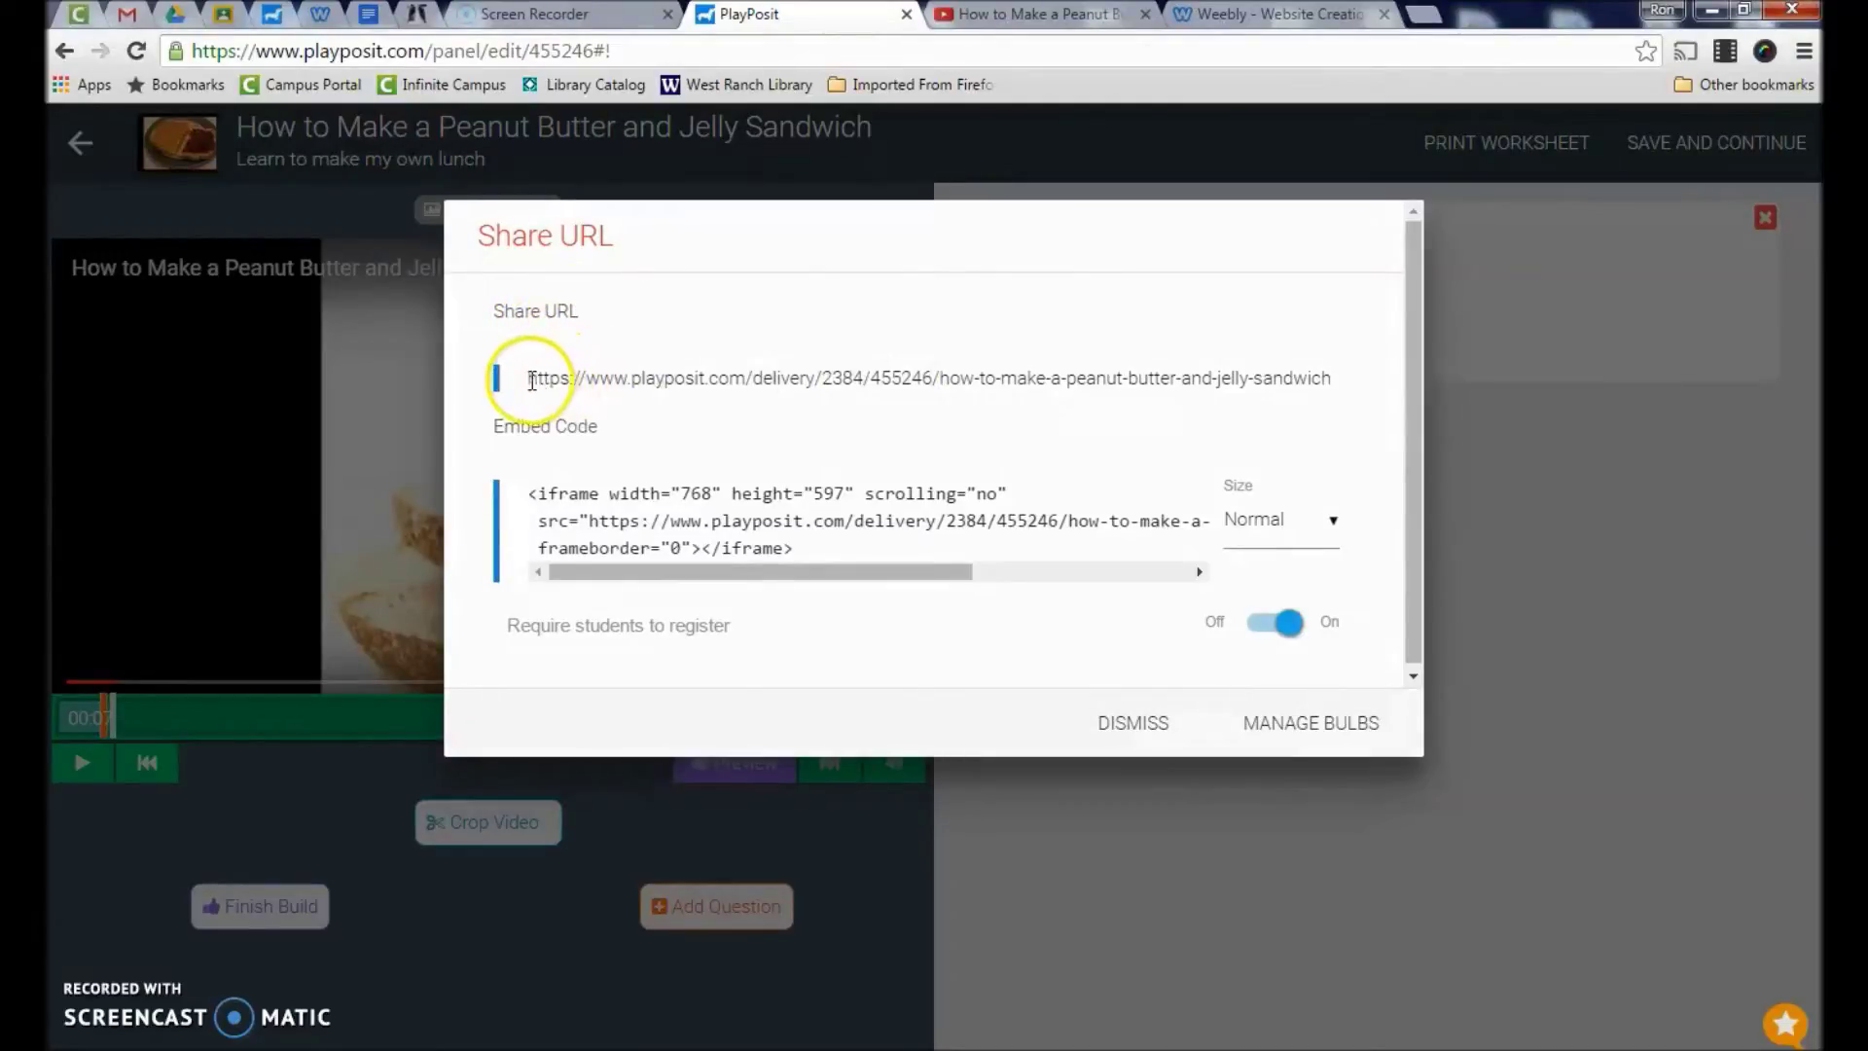
pyautogui.moveTo(529, 380); pyautogui.dragTo(1421, 378)
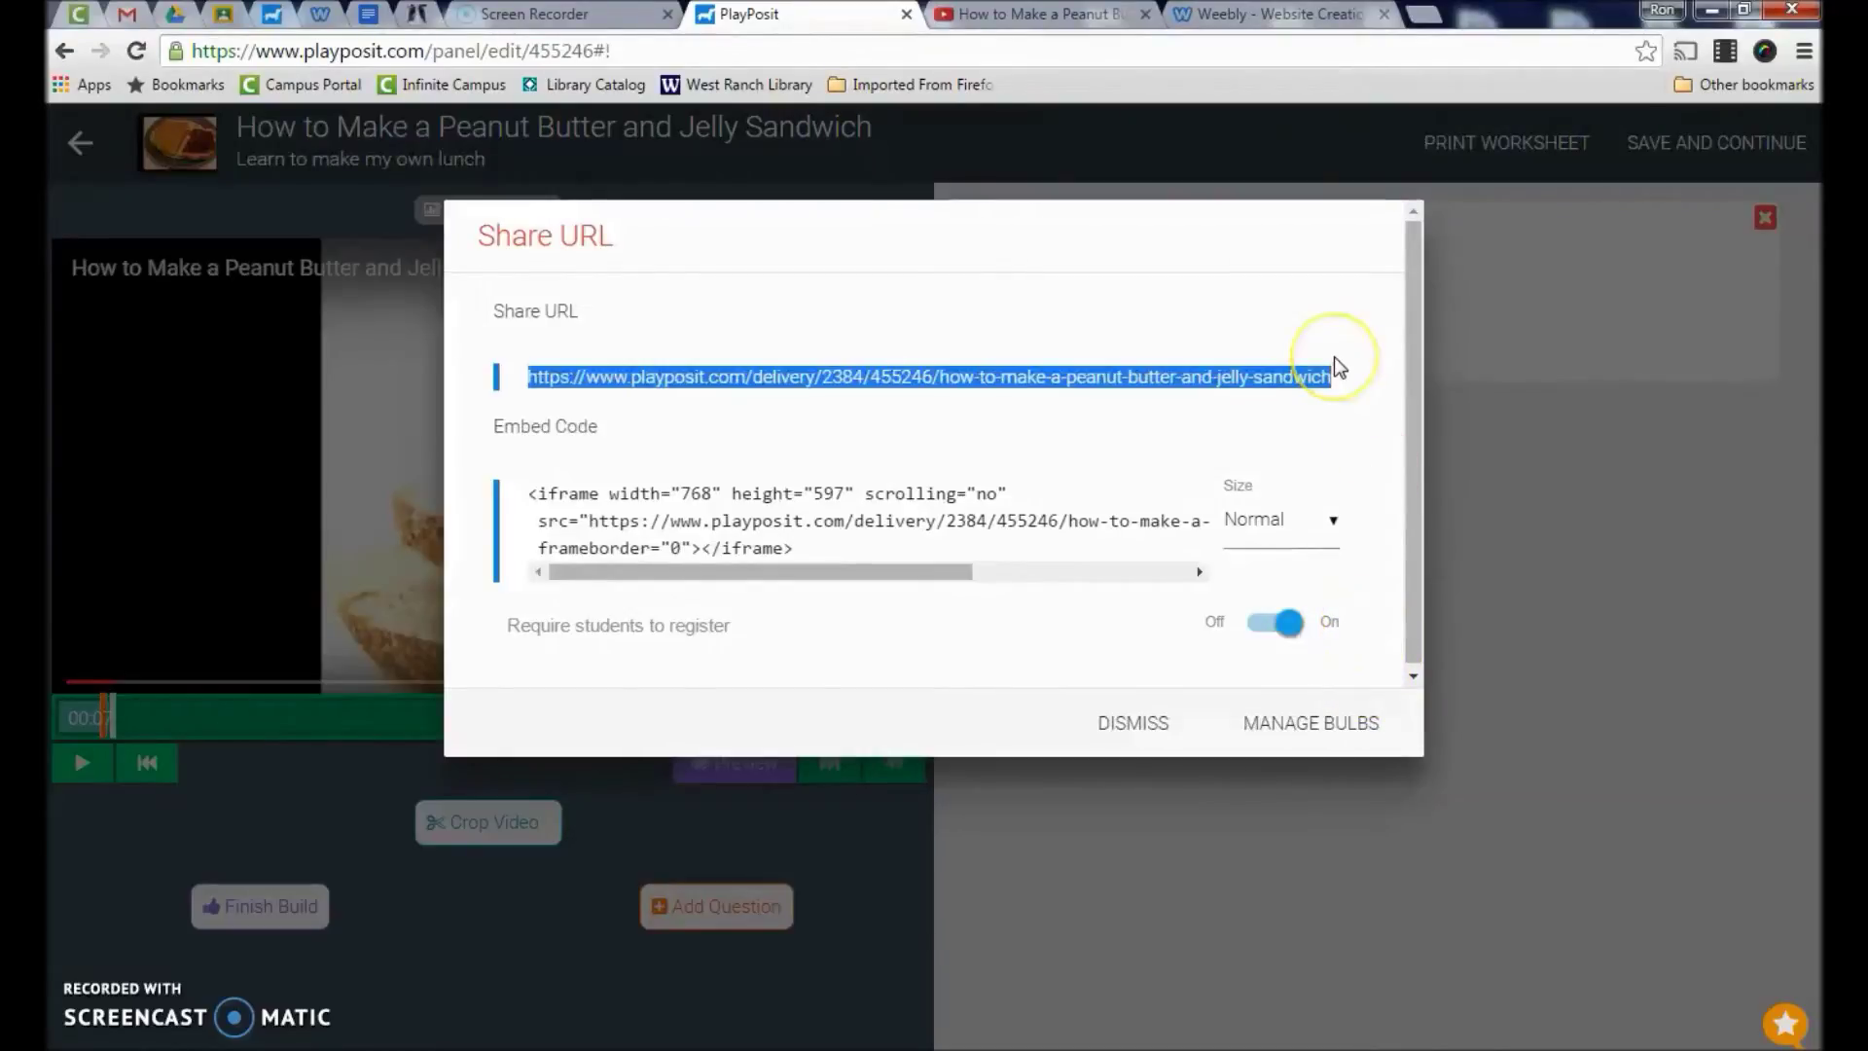
# Switch to the Weebly editor and link the PD page's "How to Make a Peanut Butter and Jelly Sandwich" text to the copied website URL.
pyautogui.click(1235, 22)
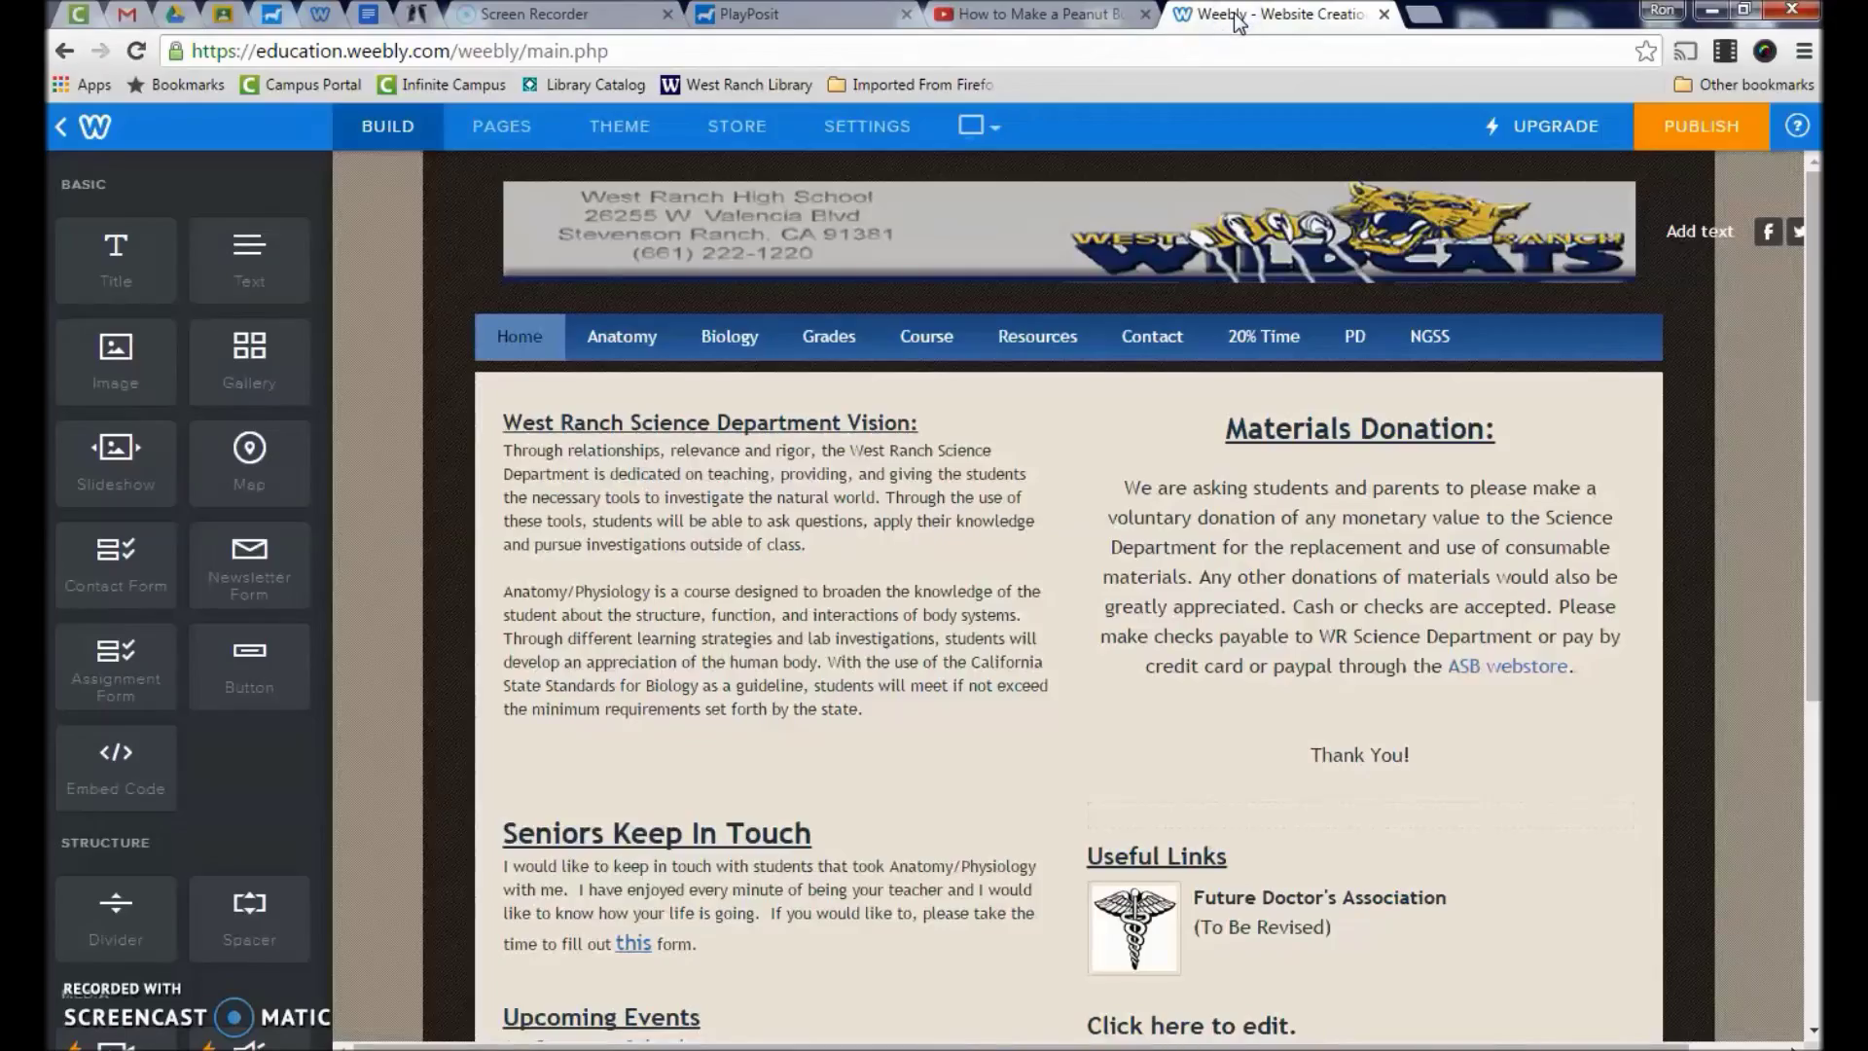
pyautogui.click(1355, 337)
pyautogui.click(889, 550)
pyautogui.moveTo(856, 551); pyautogui.dragTo(501, 562)
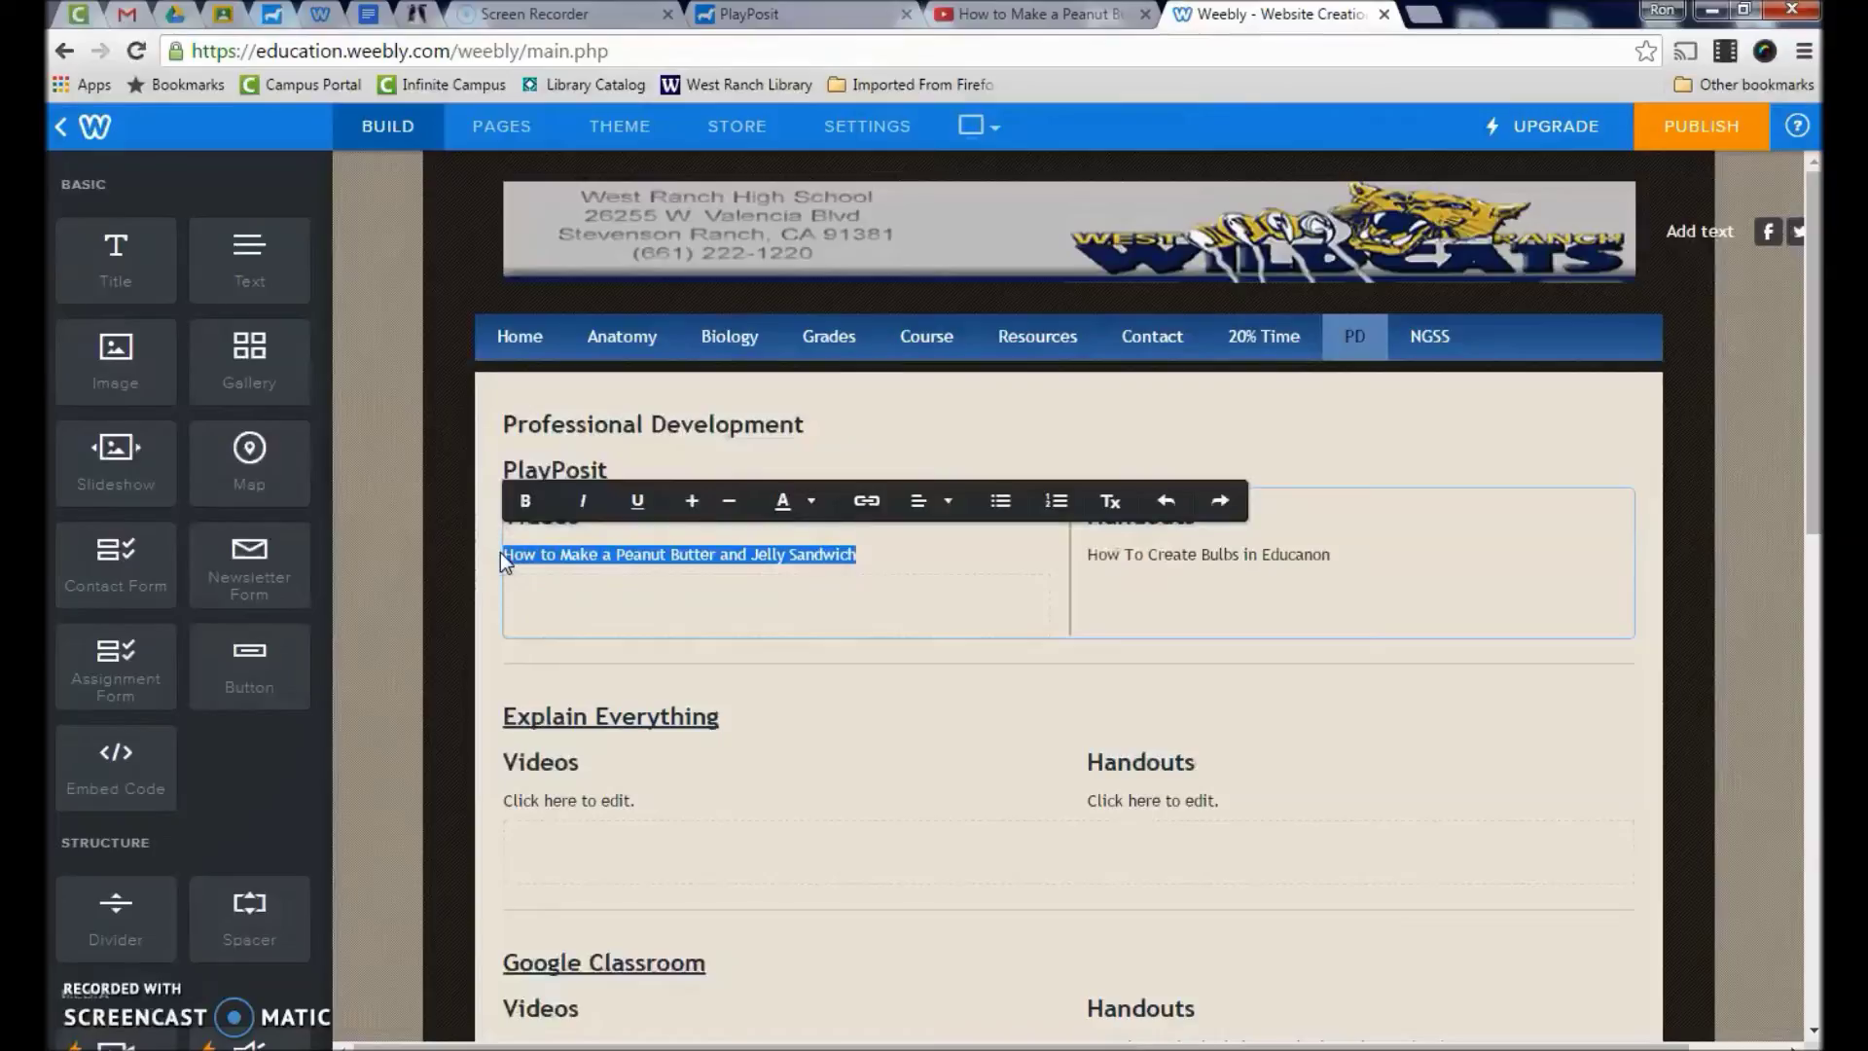
pyautogui.click(868, 504)
pyautogui.click(389, 610)
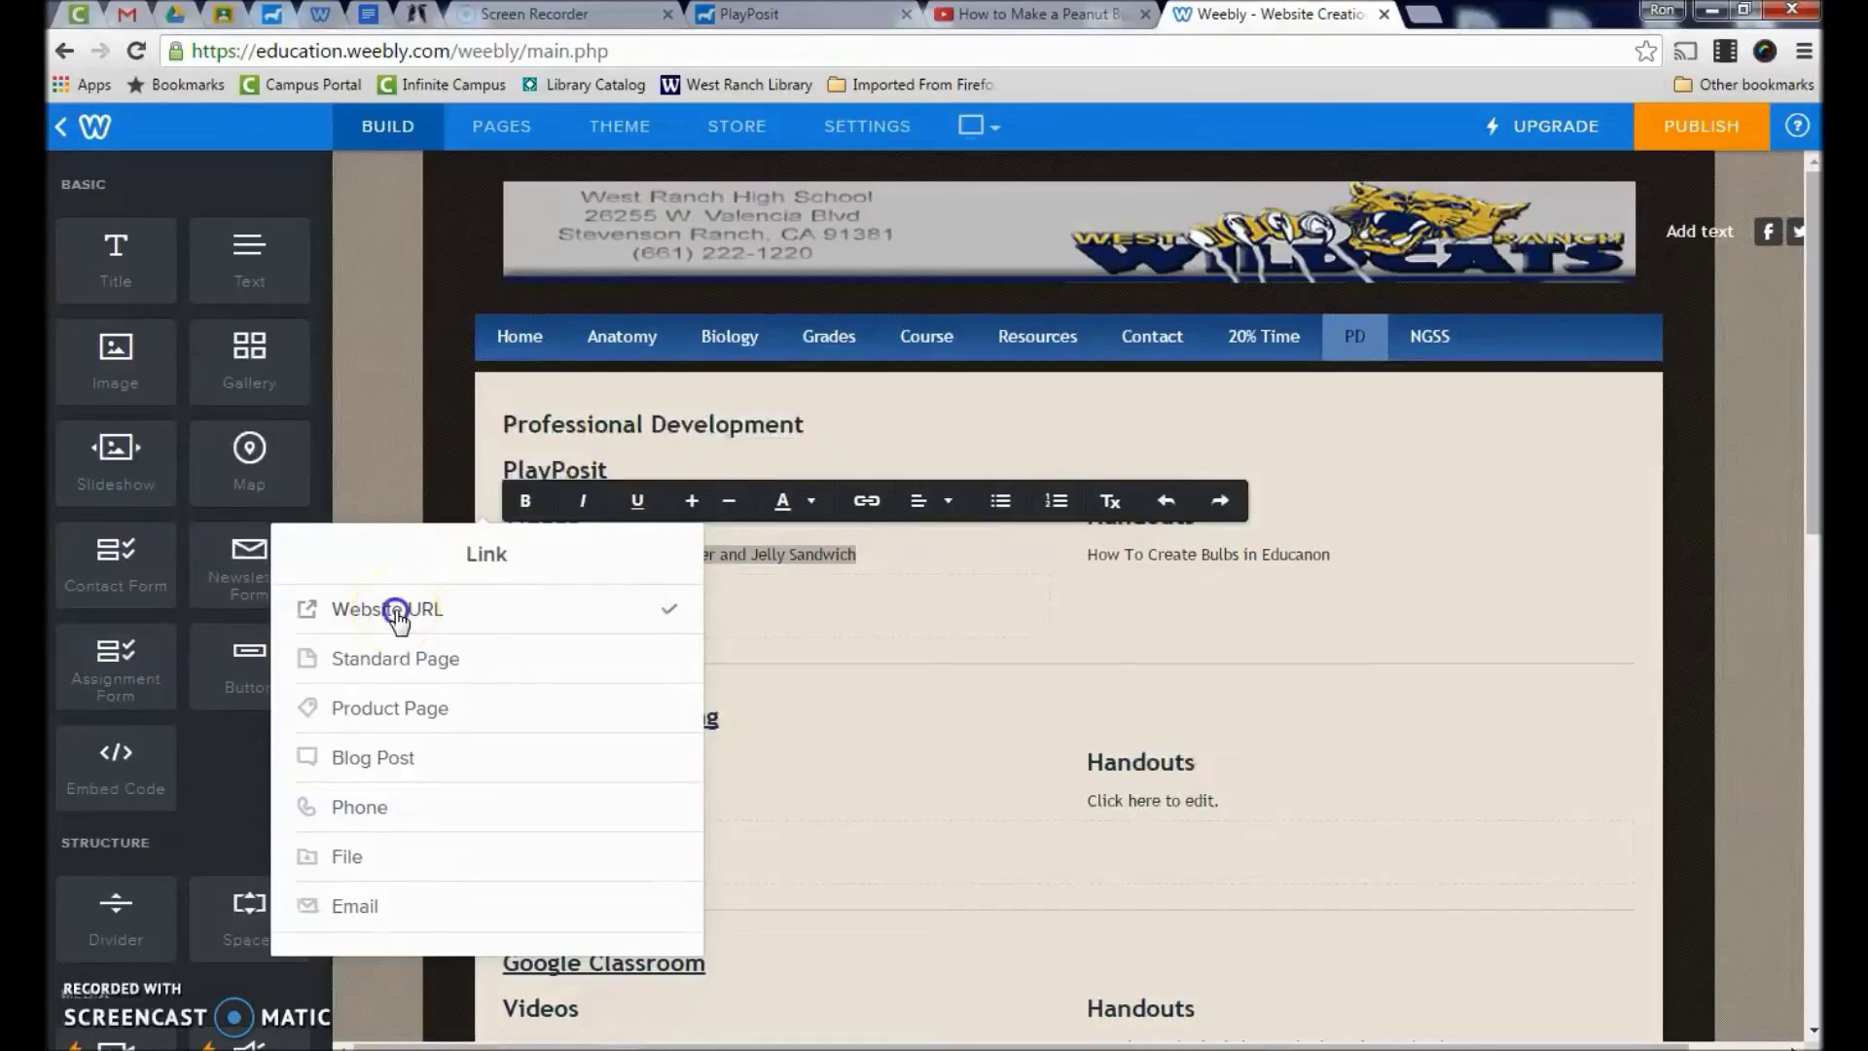
pyautogui.click(361, 707)
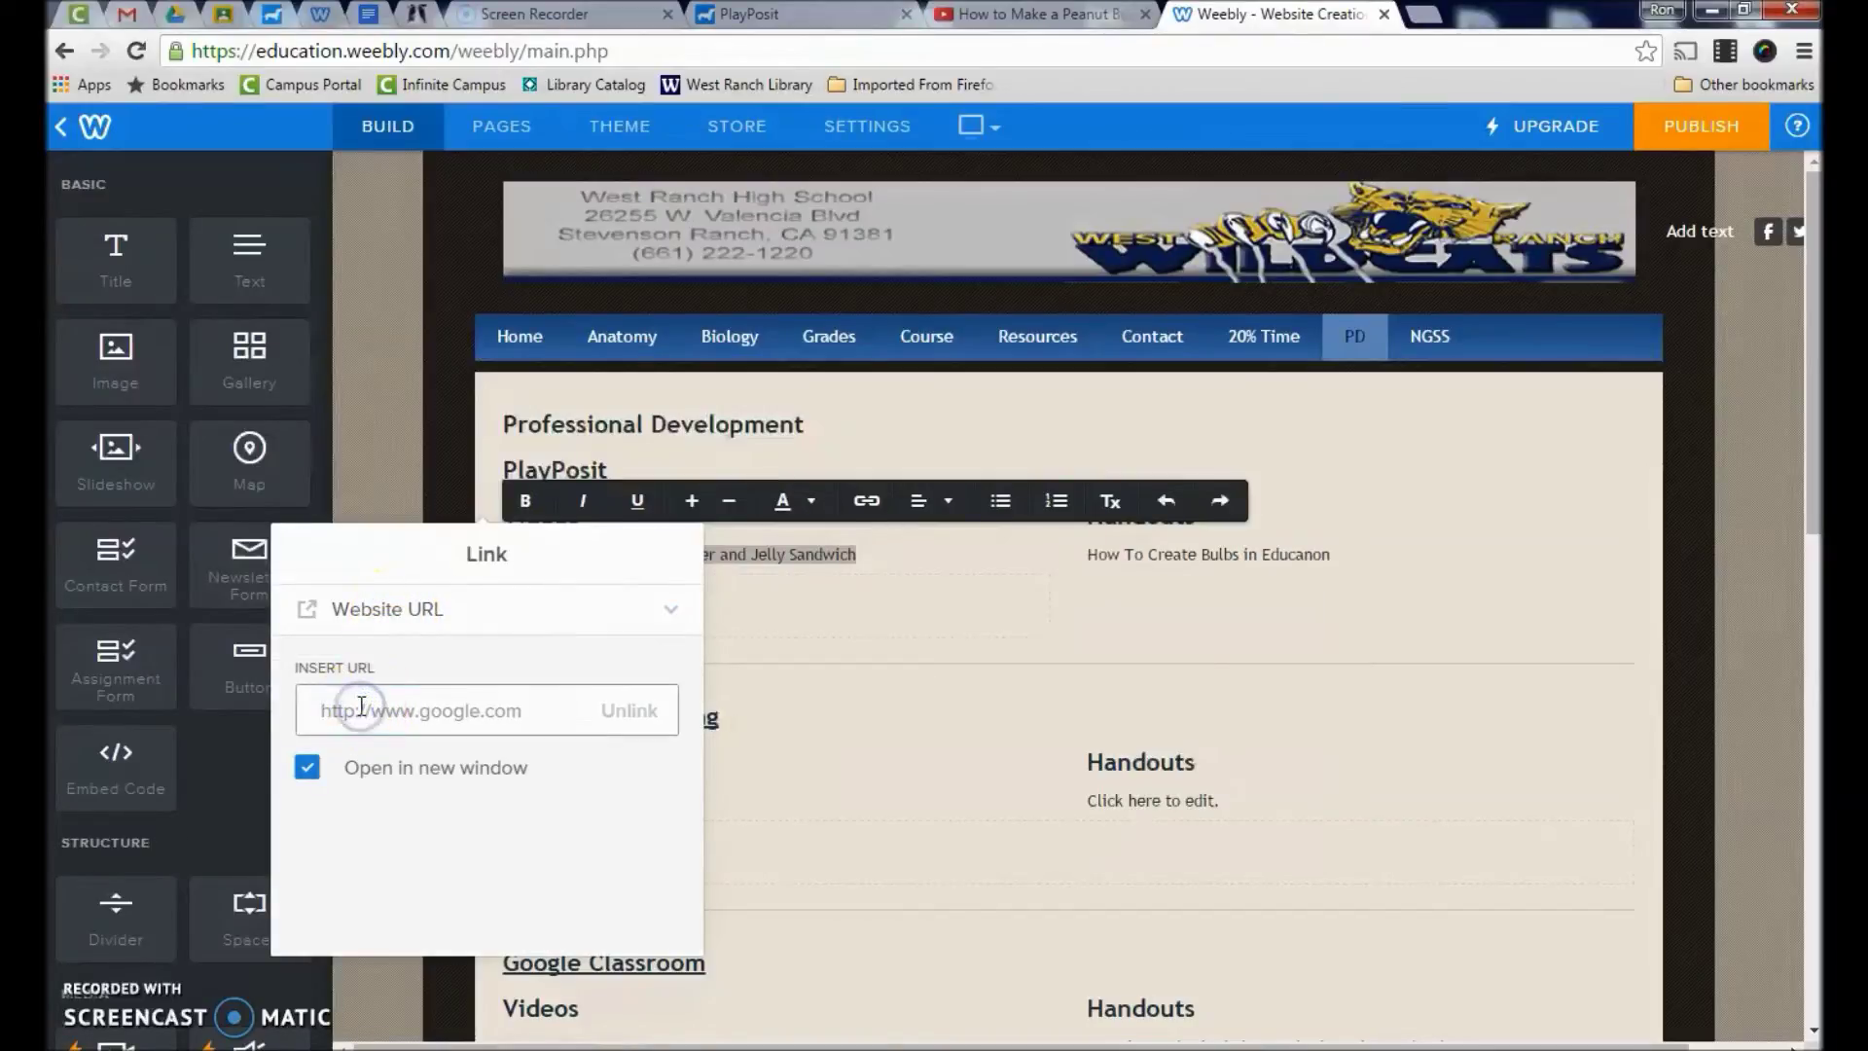
pyautogui.hotkey('ctrl', 'v')
pyautogui.click(764, 700)
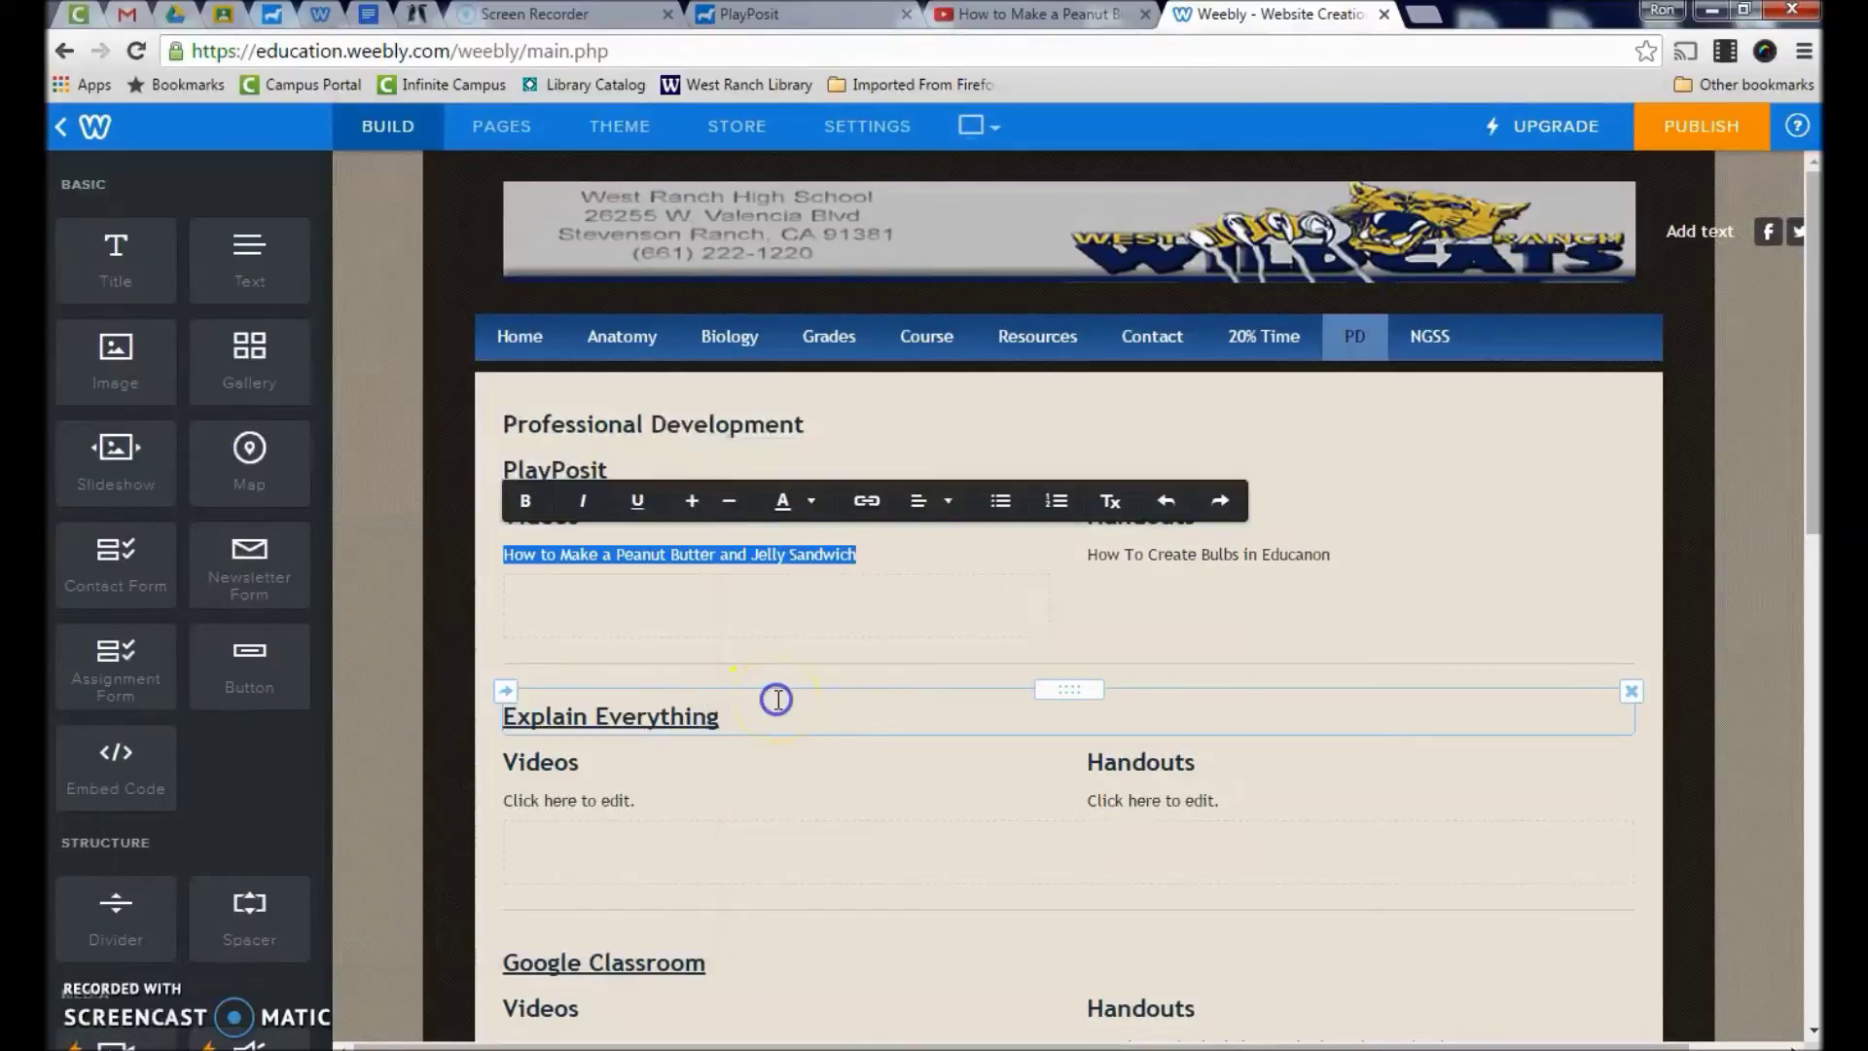
pyautogui.click(1759, 504)
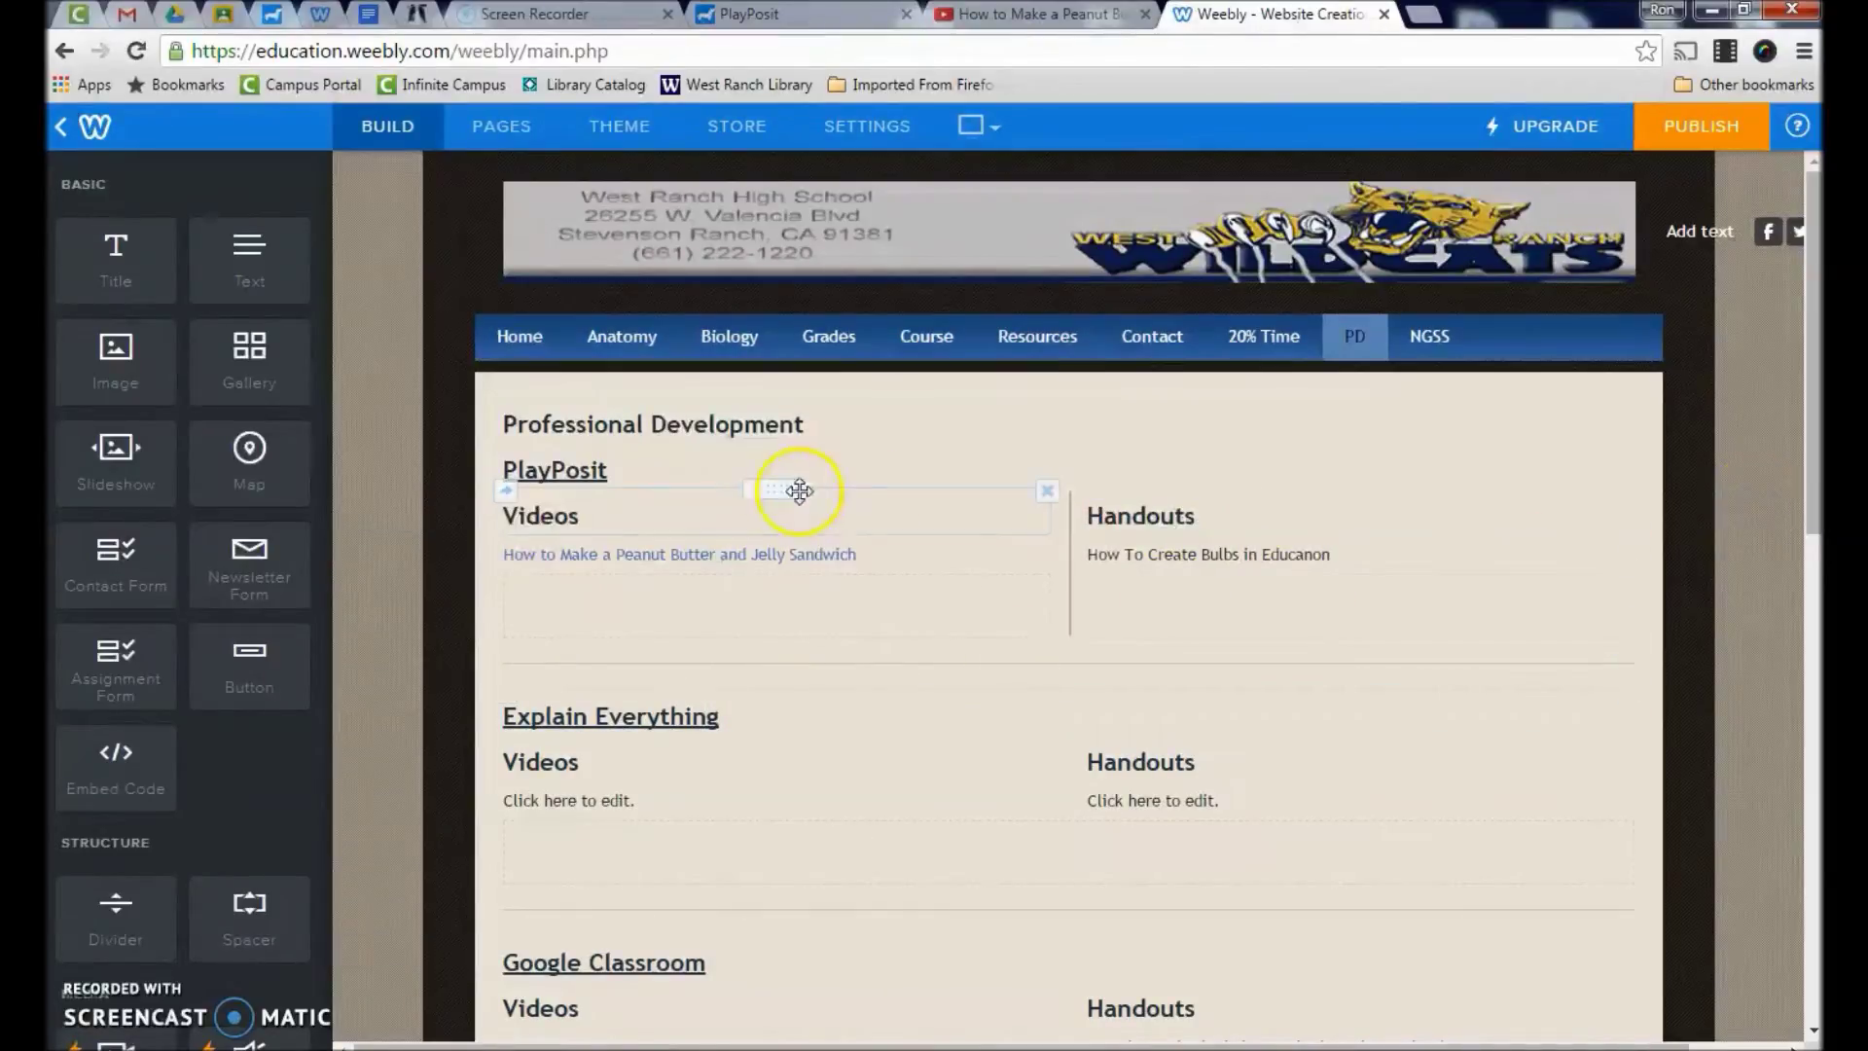
# Publish the website and dismiss the publishing confirmation.
pyautogui.click(1694, 129)
pyautogui.click(1767, 262)
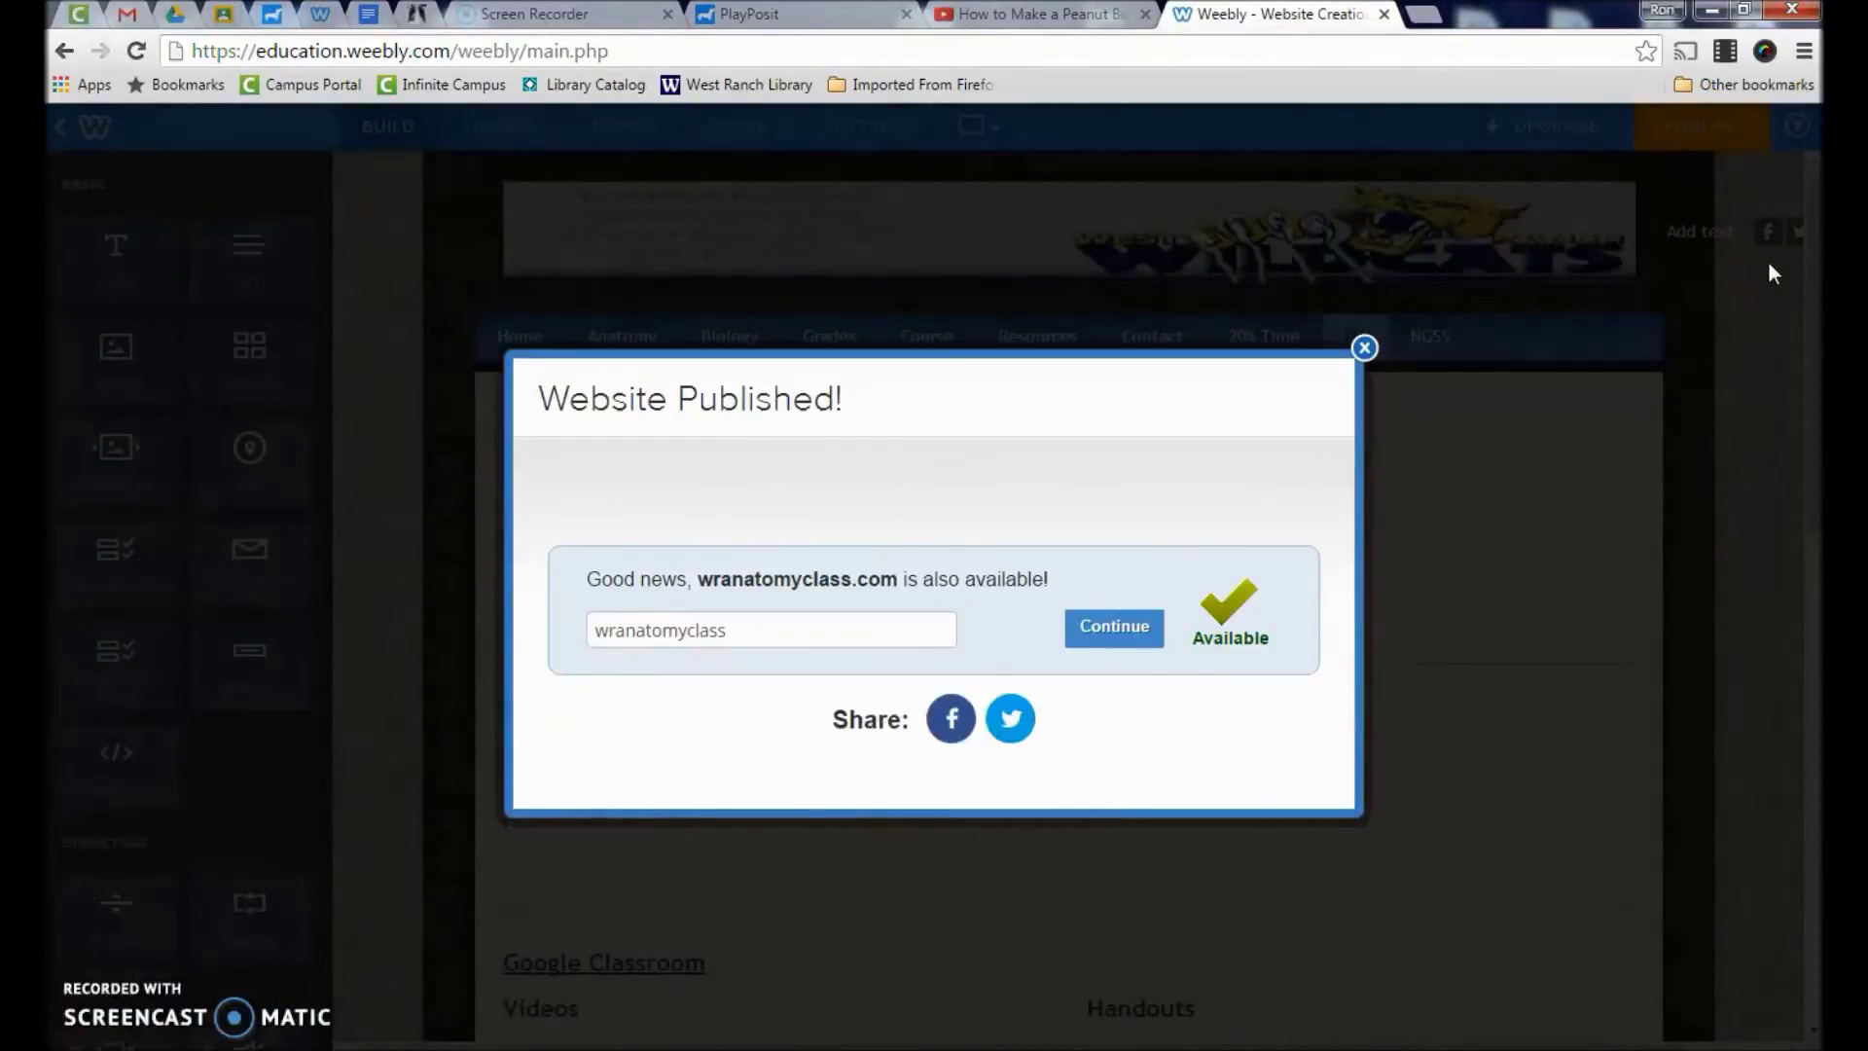
pyautogui.click(1363, 347)
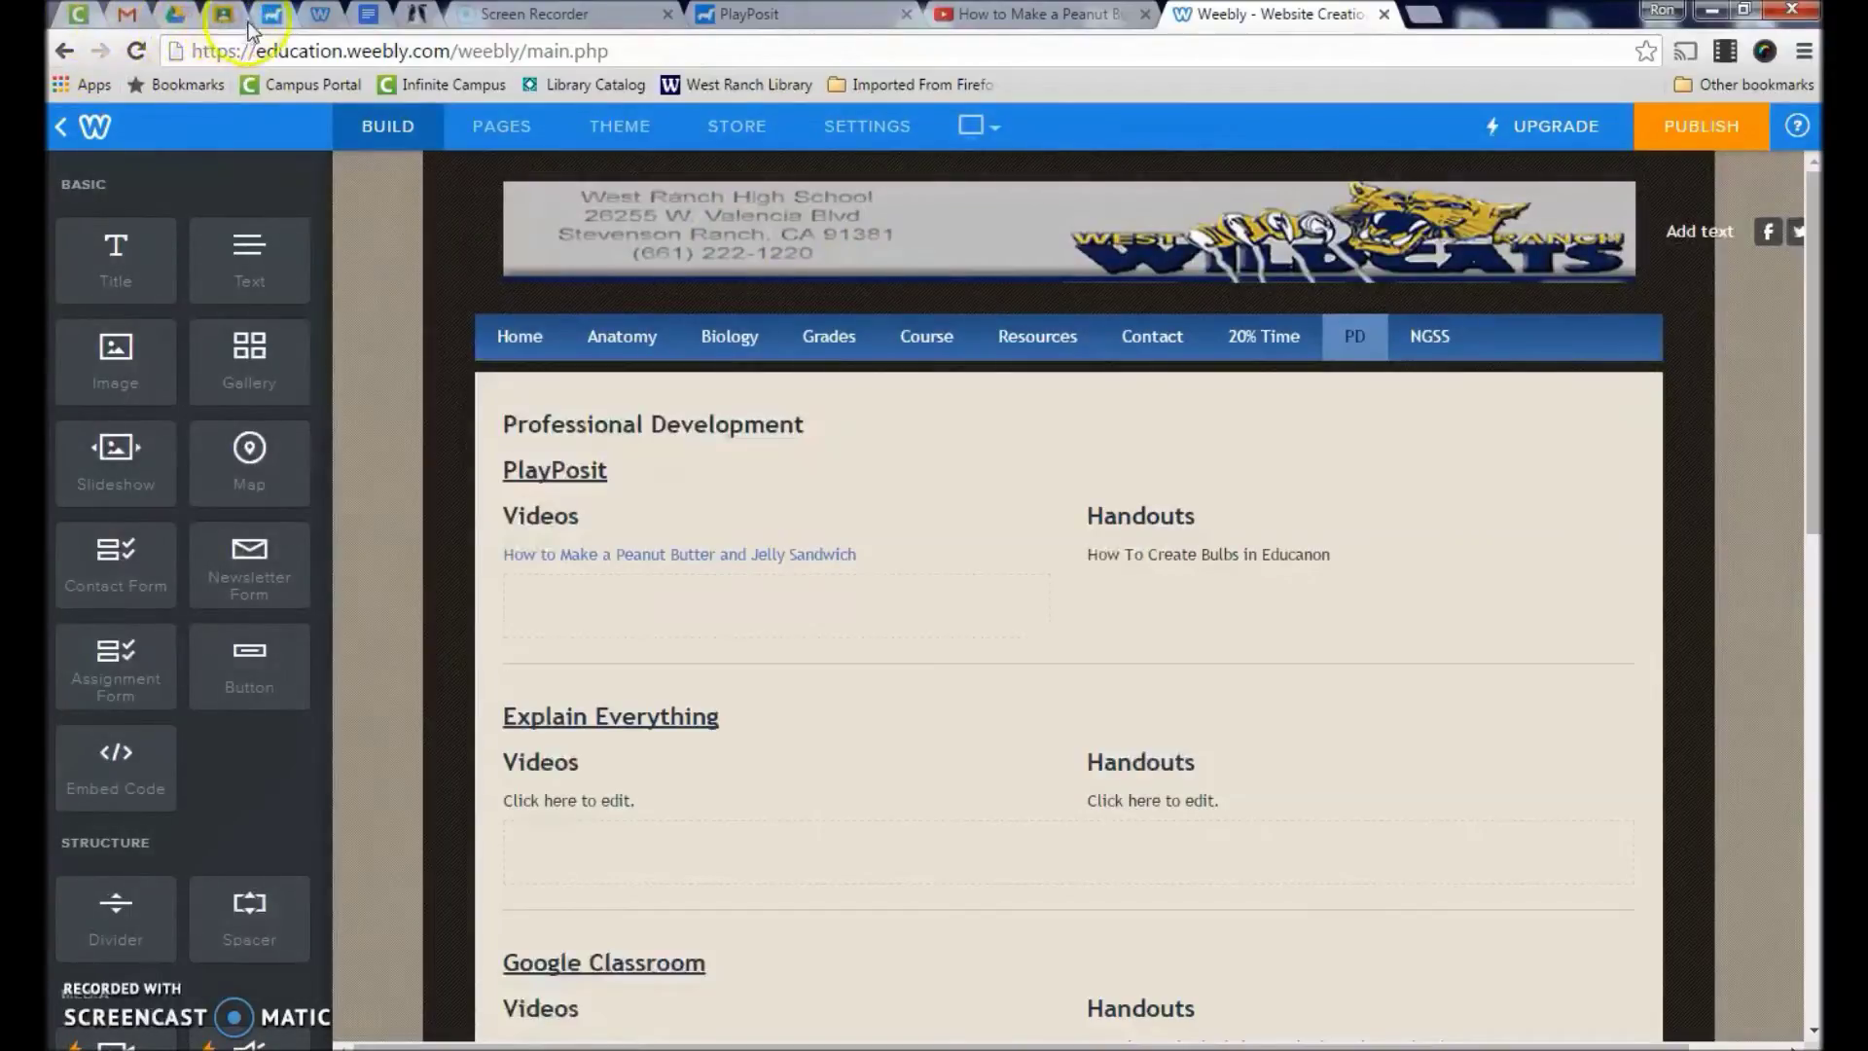
# Follow the peanut butter and jelly link on the published PD page, allow microphone use and start the interactive video.
pyautogui.click(319, 14)
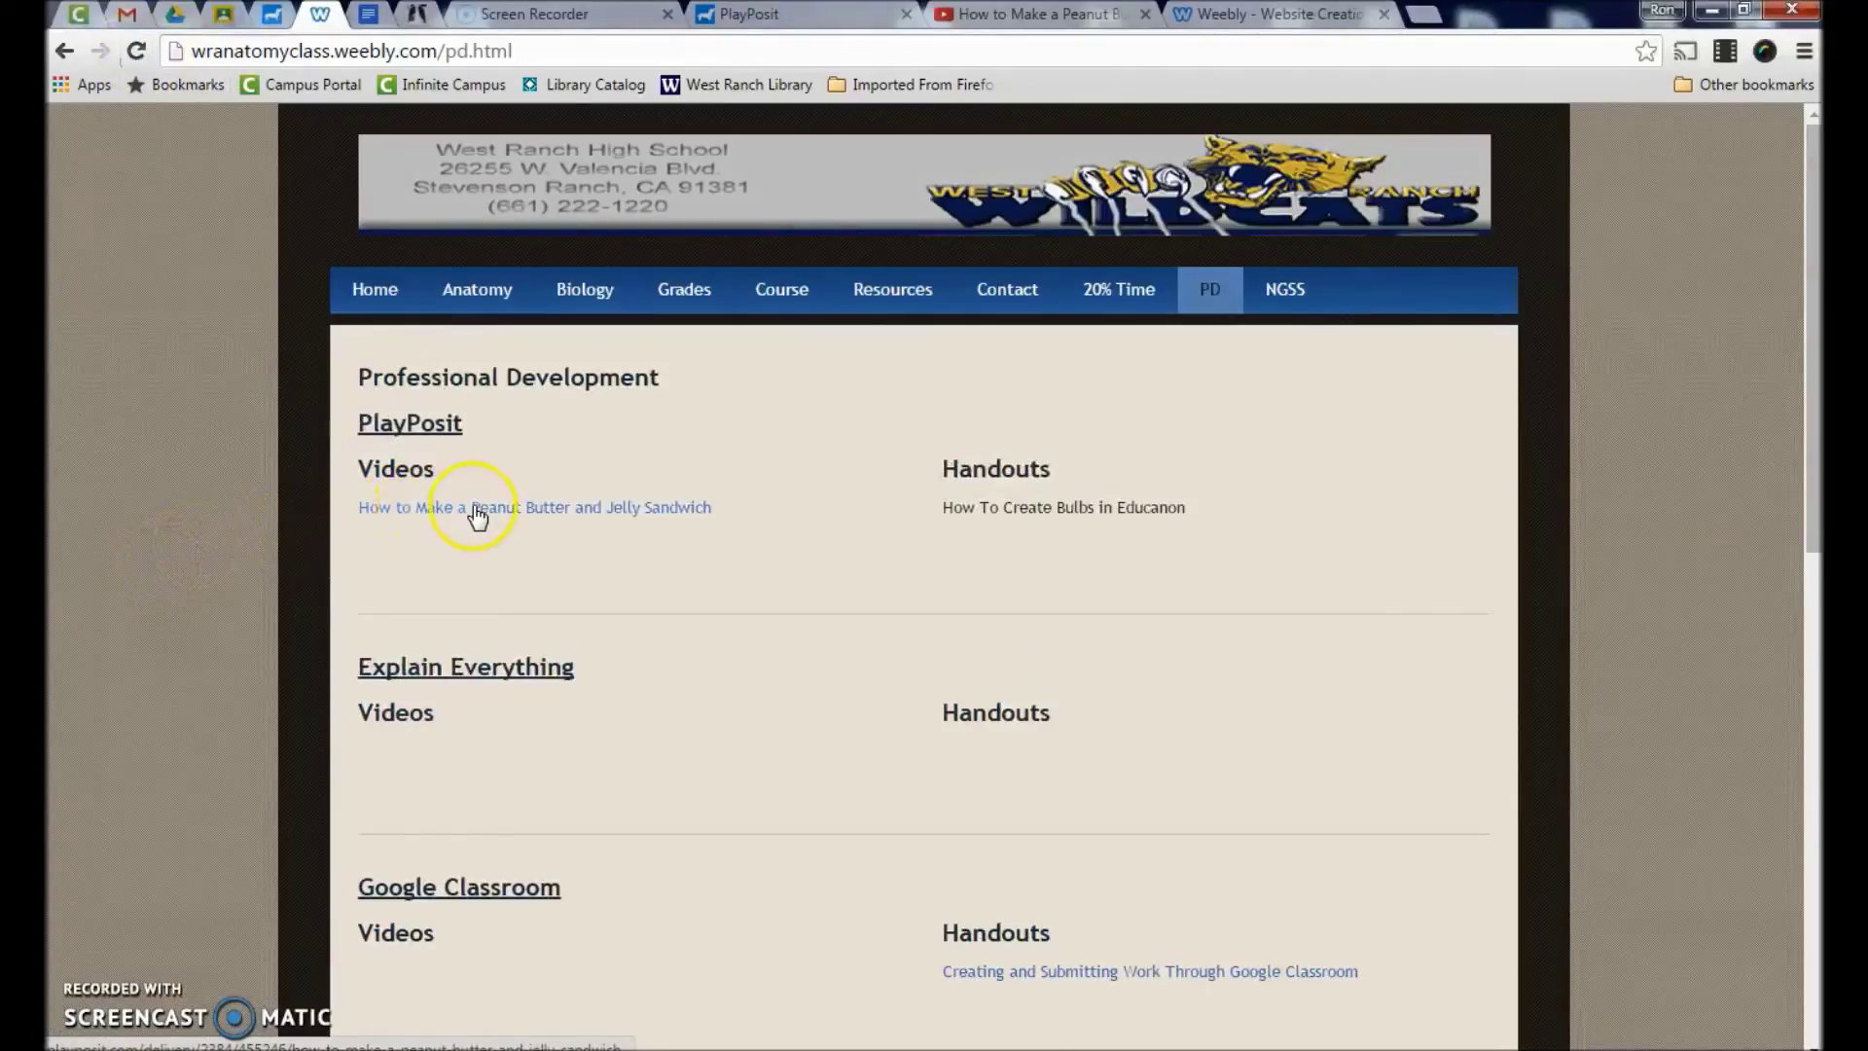
pyautogui.click(474, 508)
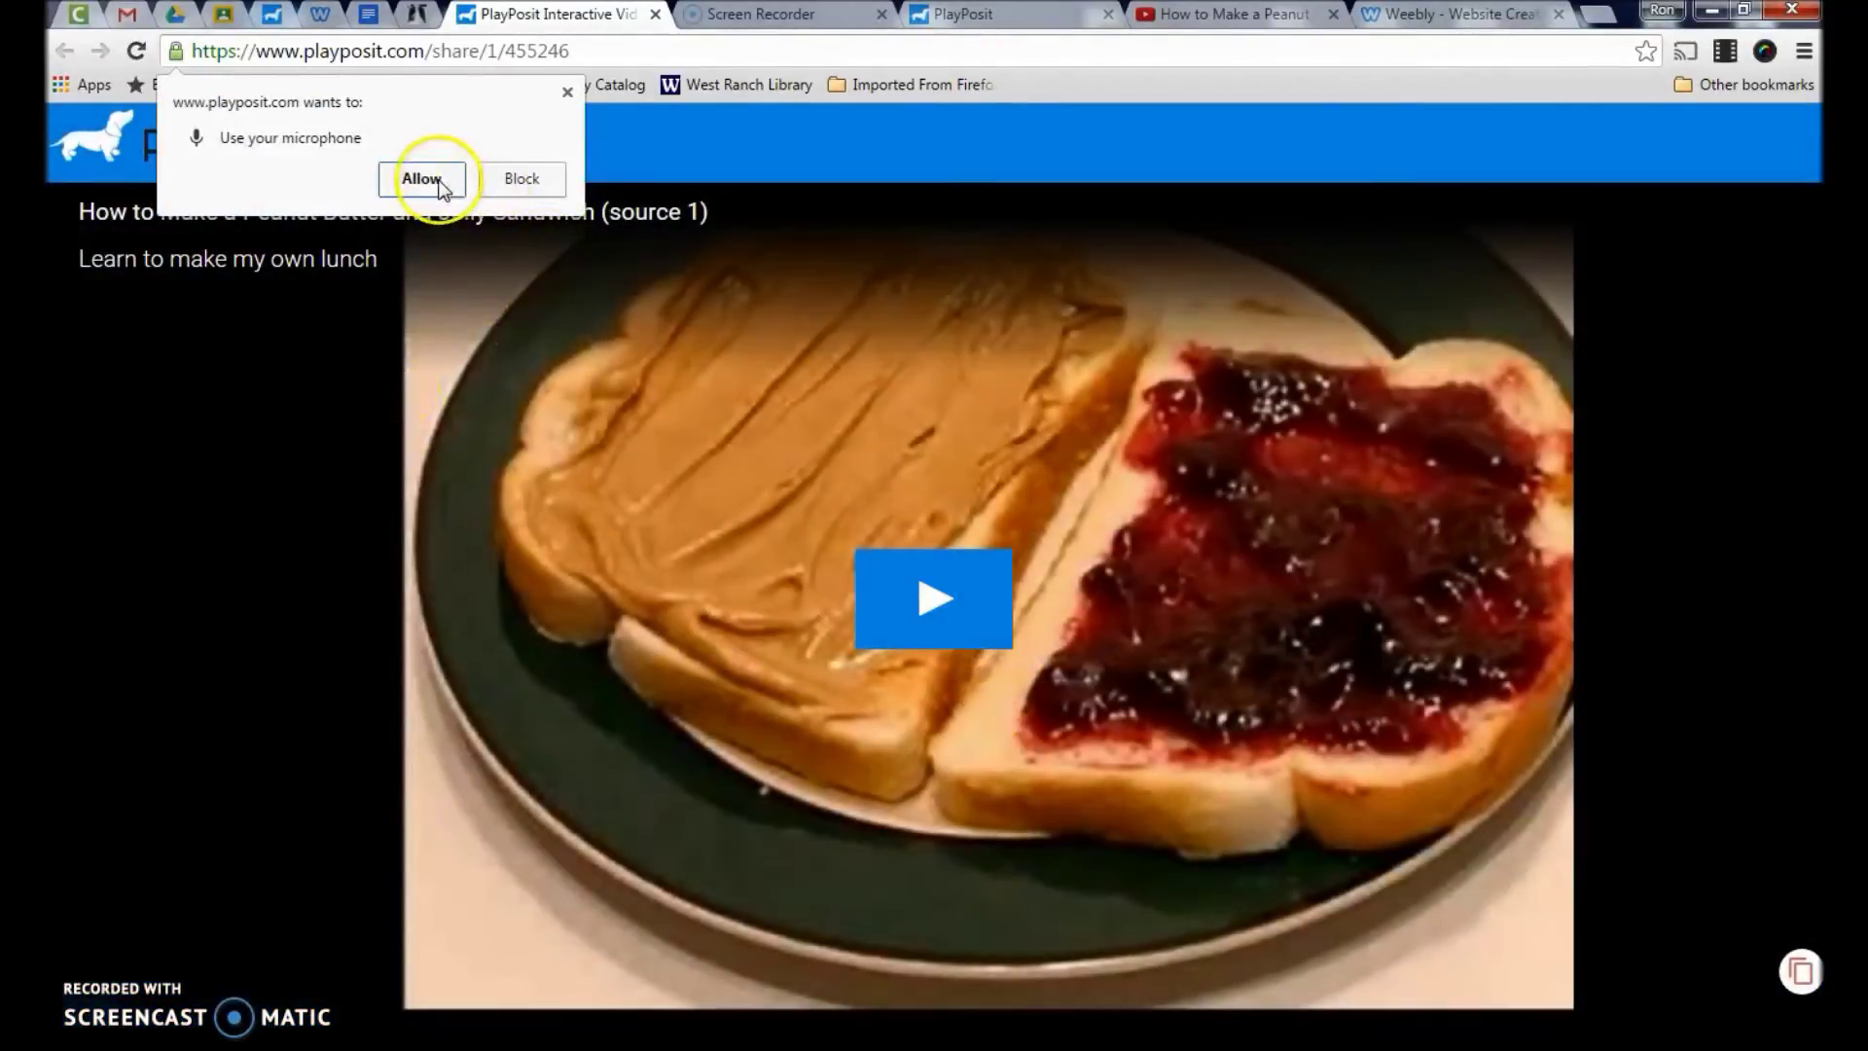
pyautogui.click(447, 200)
pyautogui.click(932, 600)
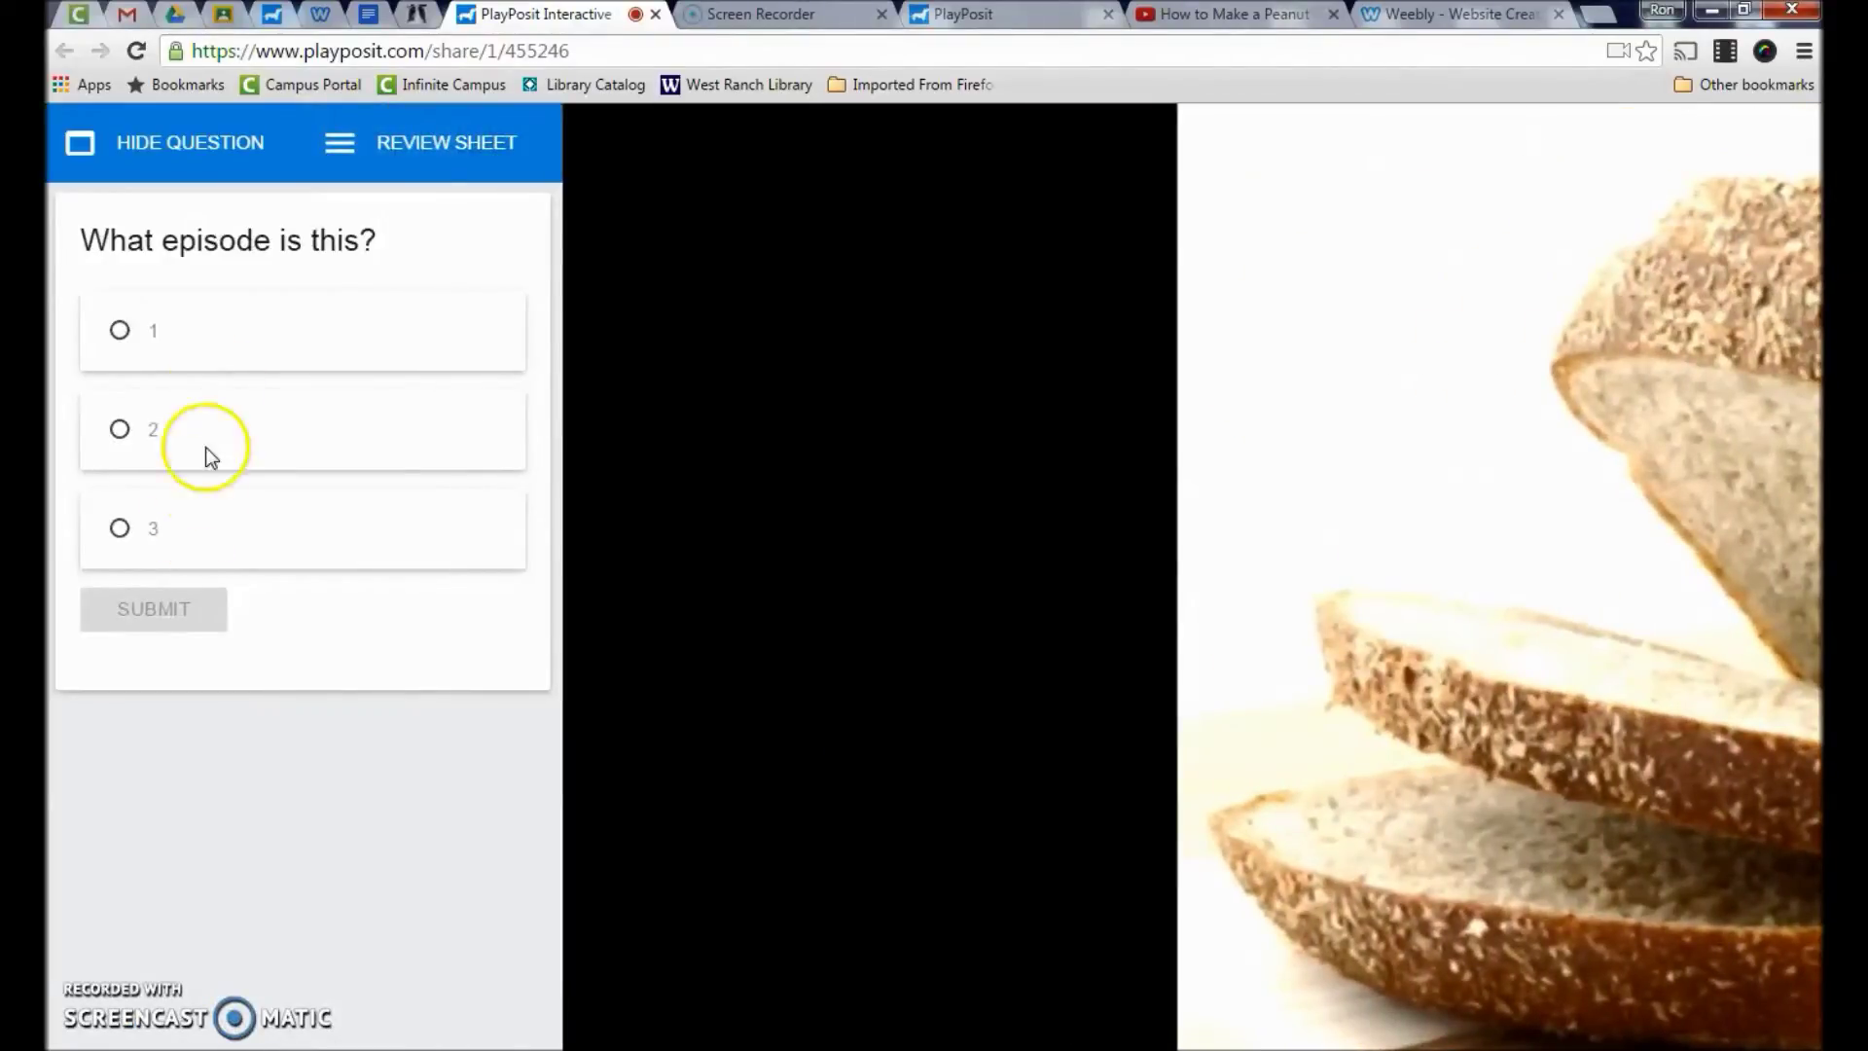
# Answer "What episode is this?" with 1, submit the answer and continue the video.
pyautogui.click(120, 331)
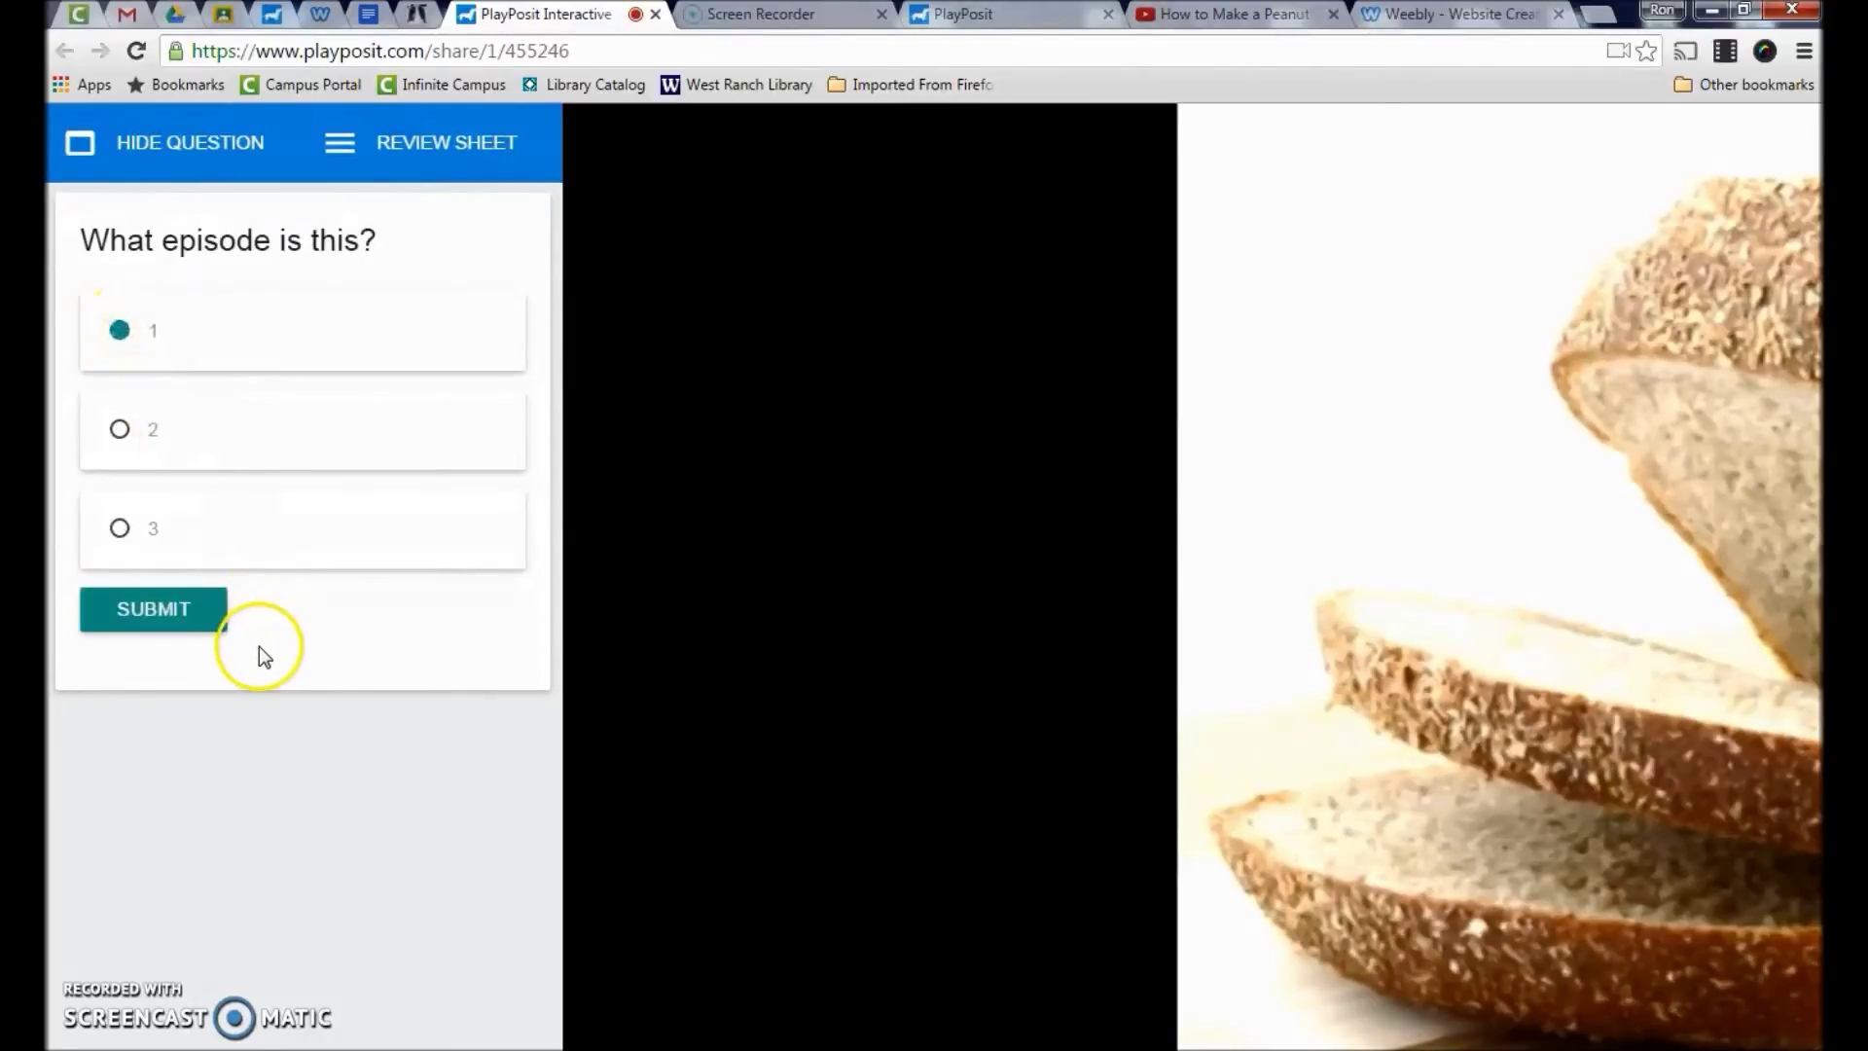
pyautogui.click(192, 620)
pyautogui.click(399, 672)
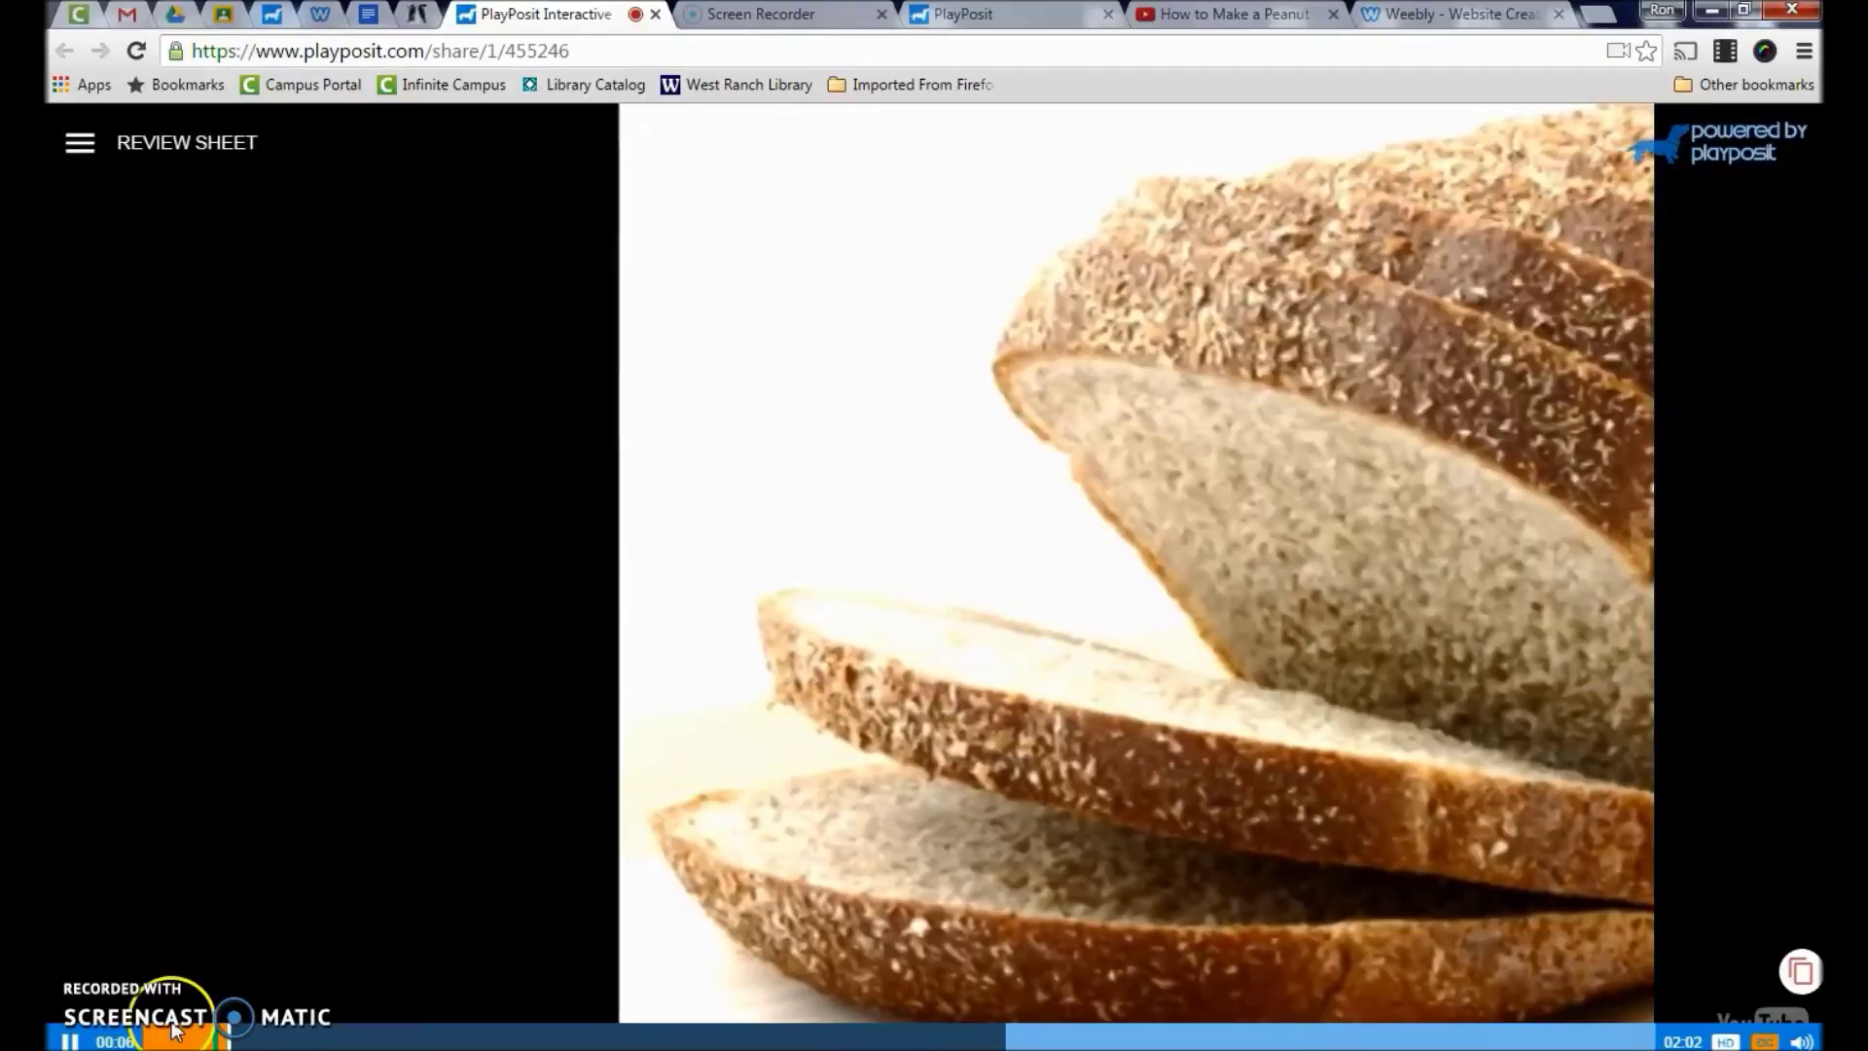
pyautogui.click(176, 1030)
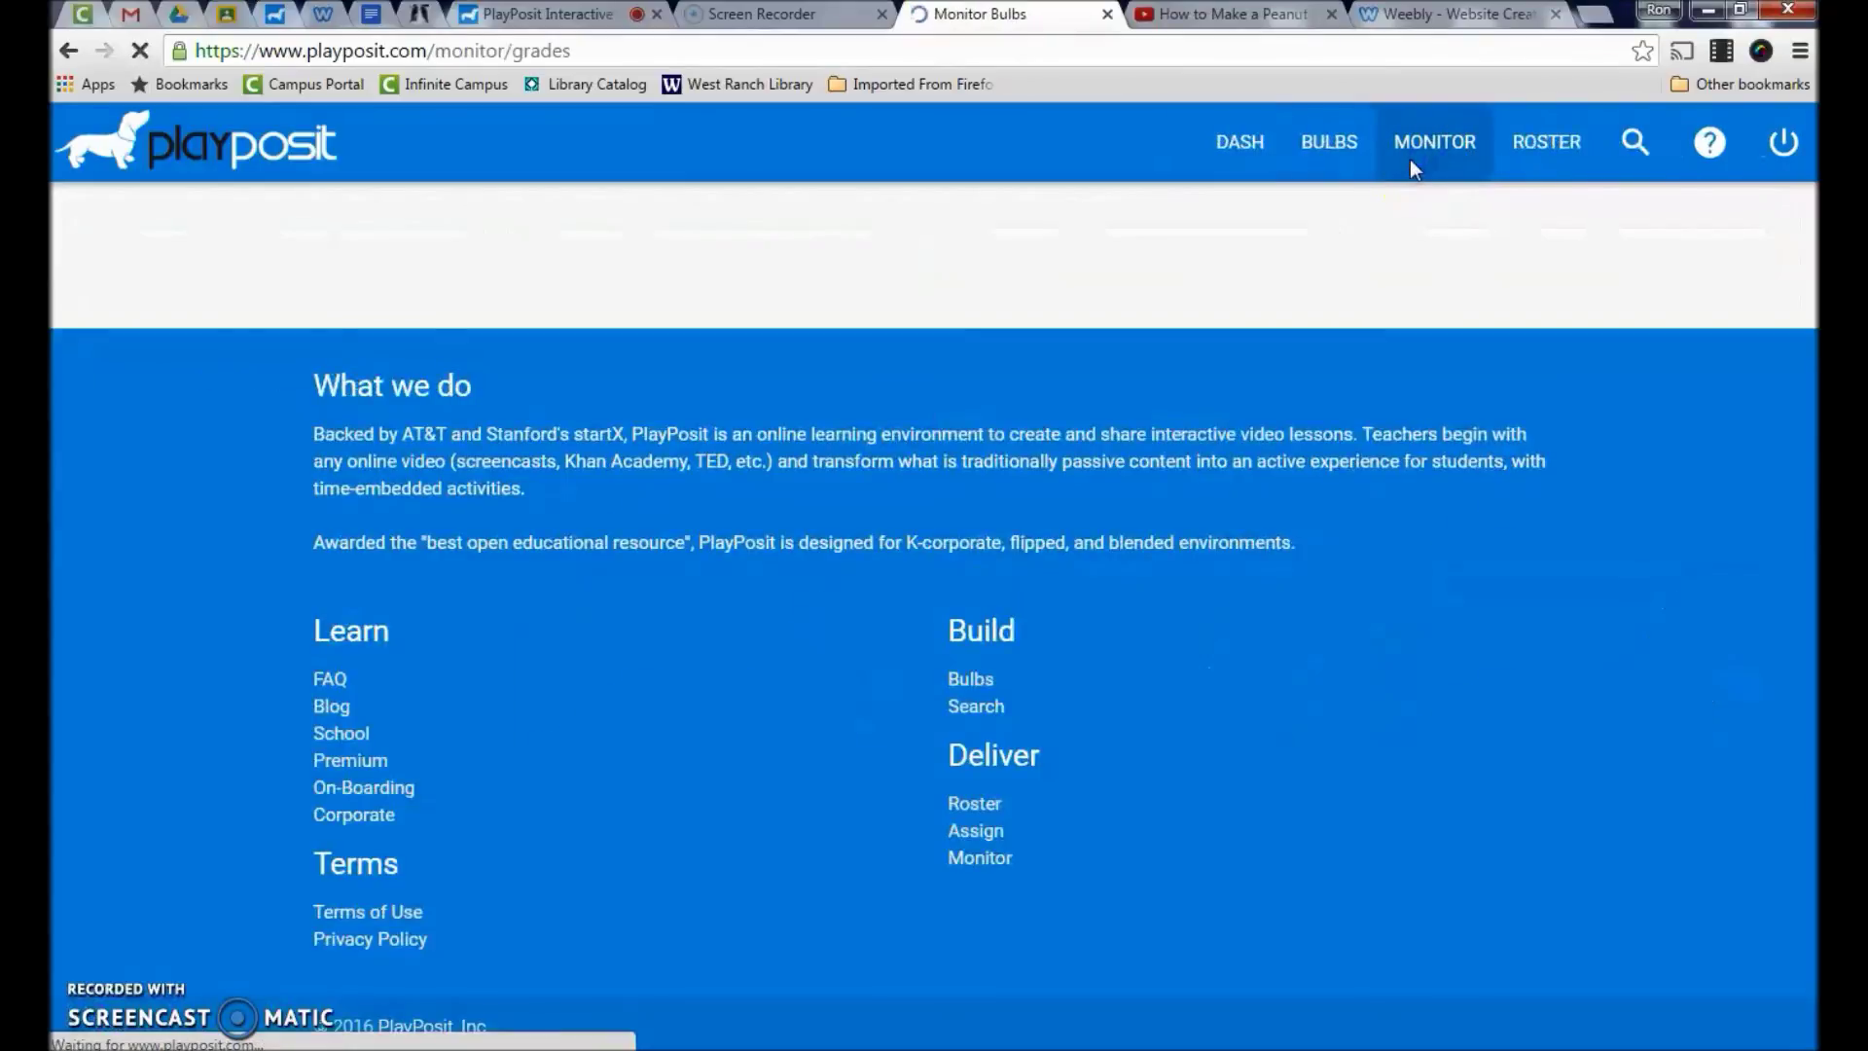
# In PlayPosit's monitoring area, open the Flipped Classroom results for the peanut butter and jelly bulb and examine the student's answer to question 1.
pyautogui.scroll(-3, 1430, 351)
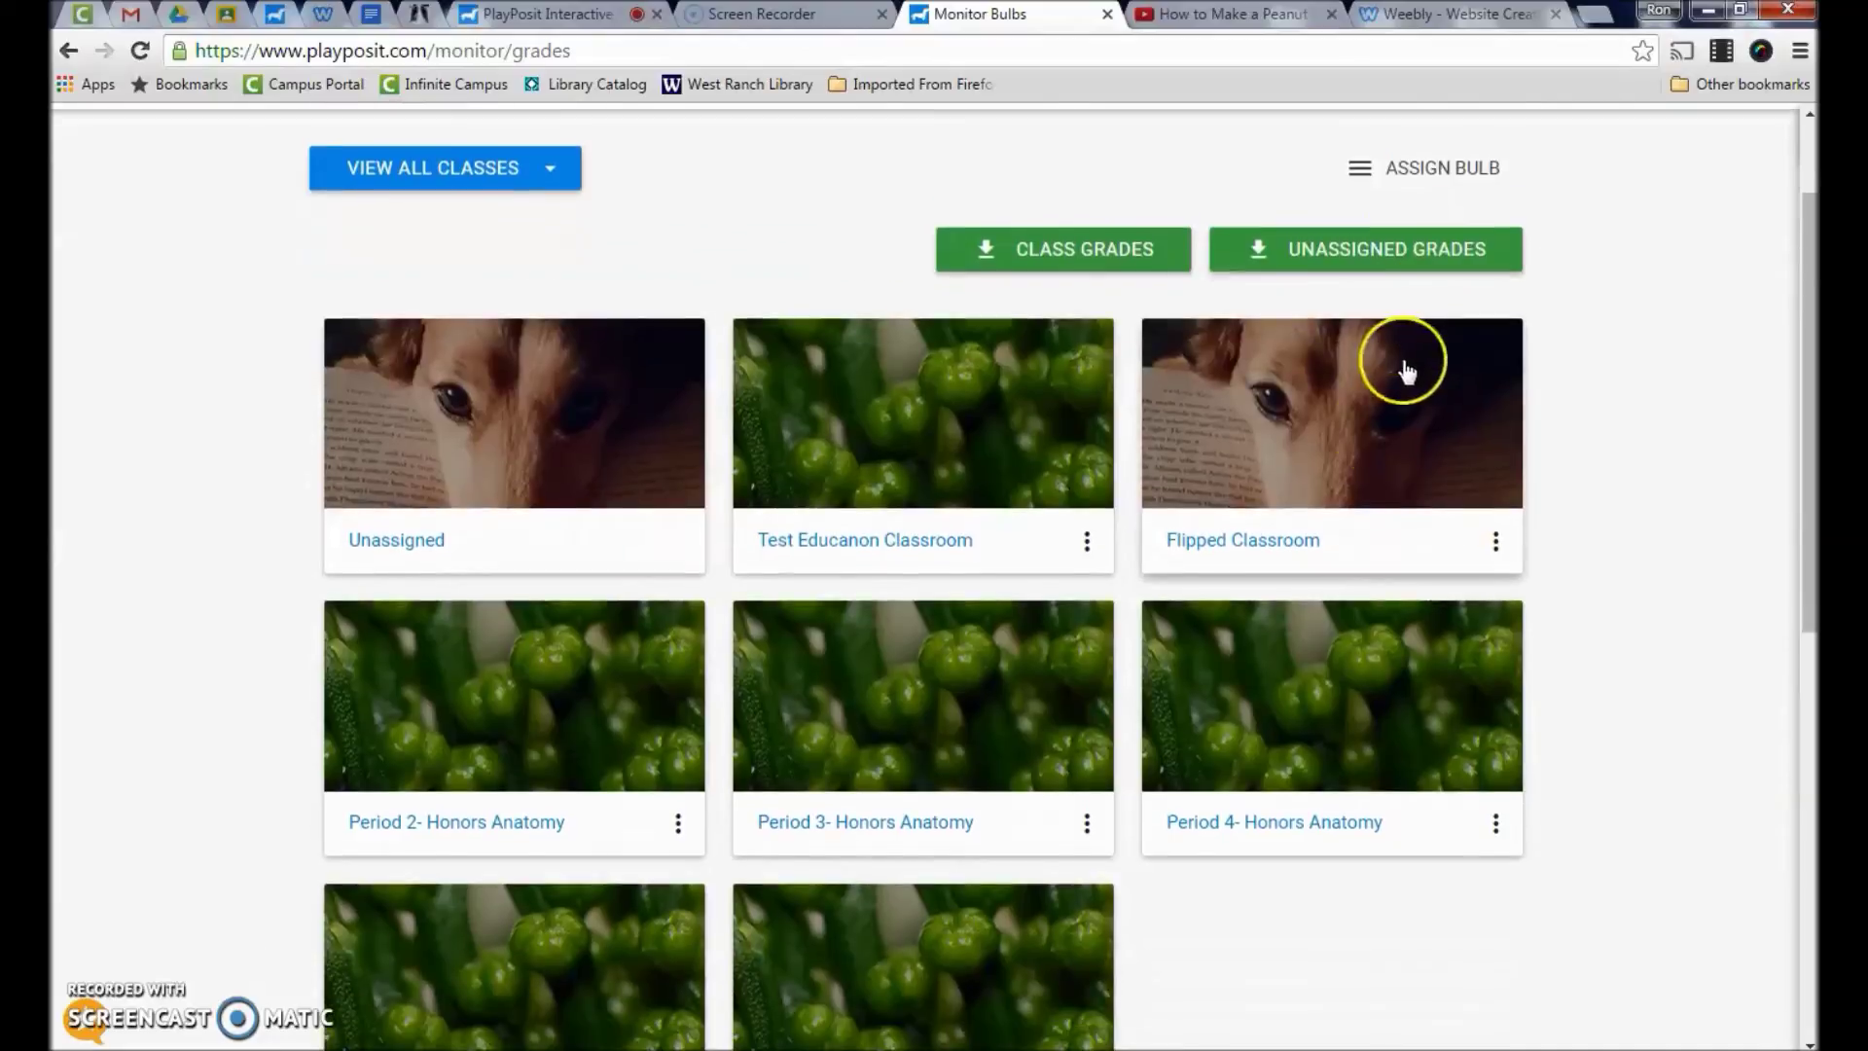
pyautogui.click(1270, 453)
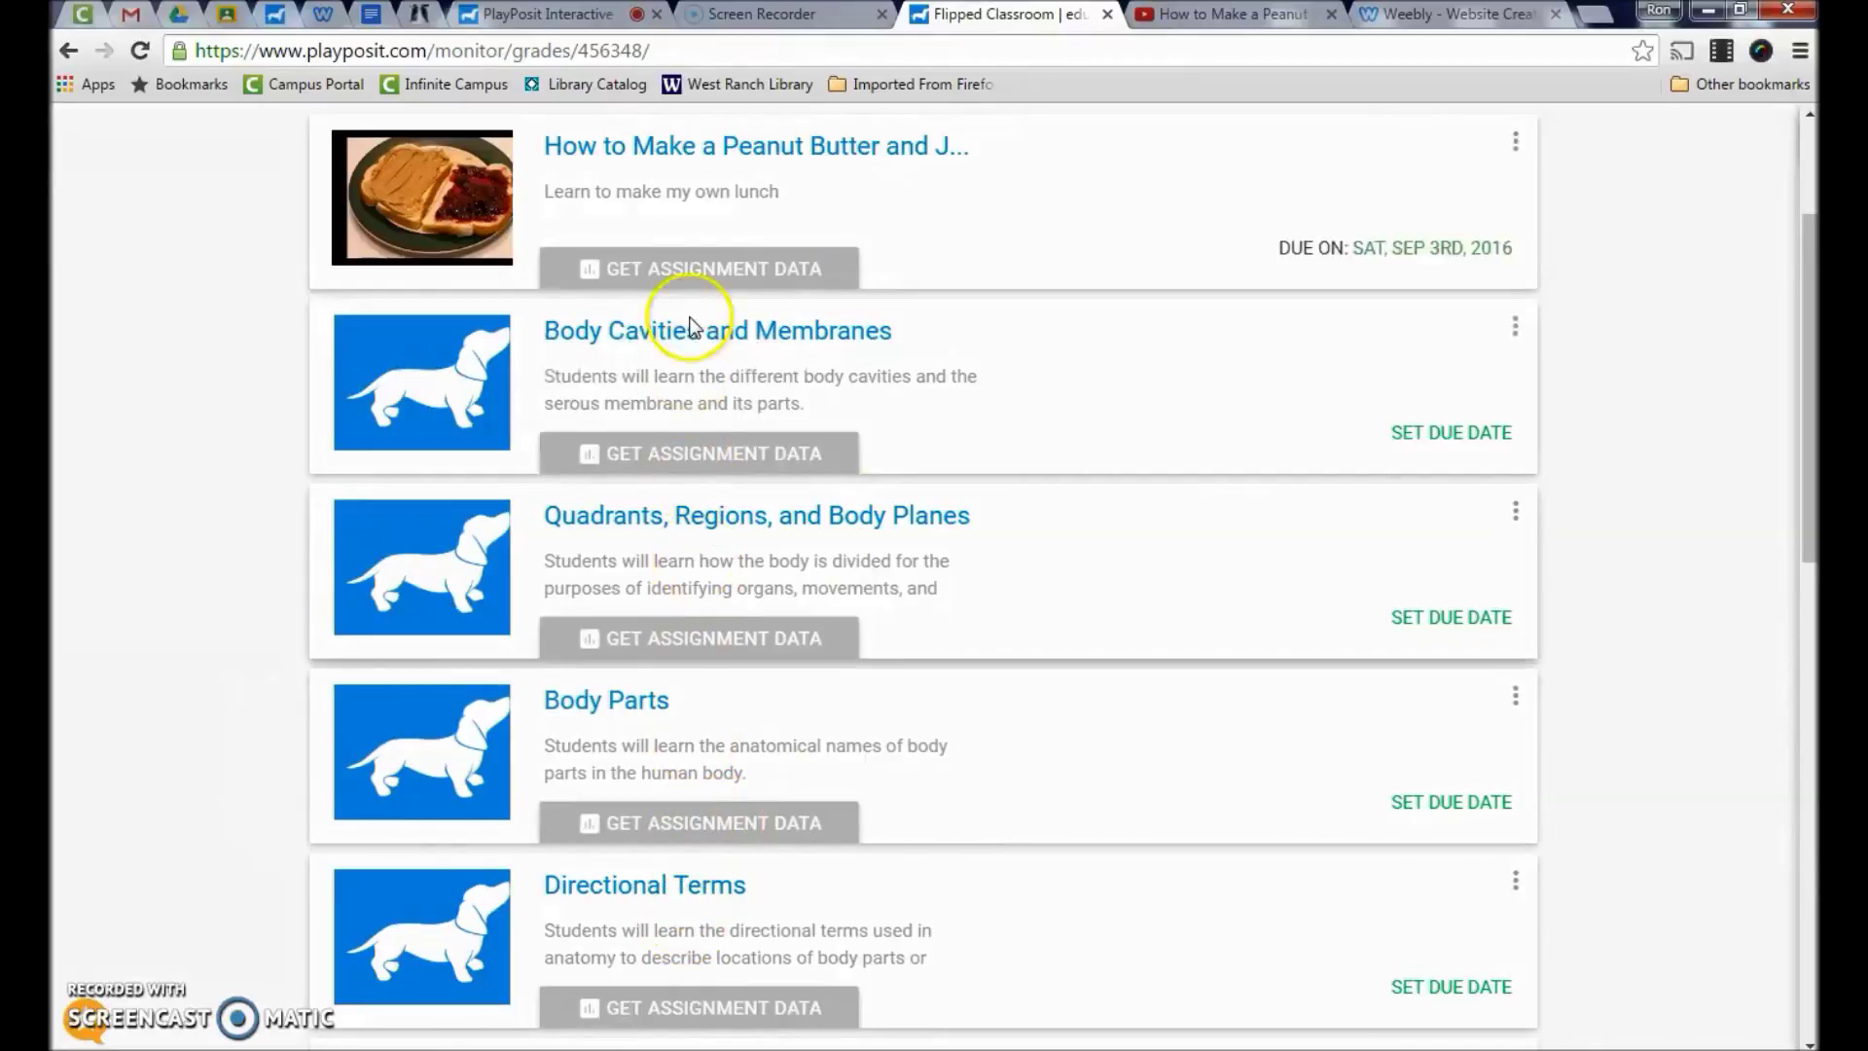
pyautogui.click(764, 146)
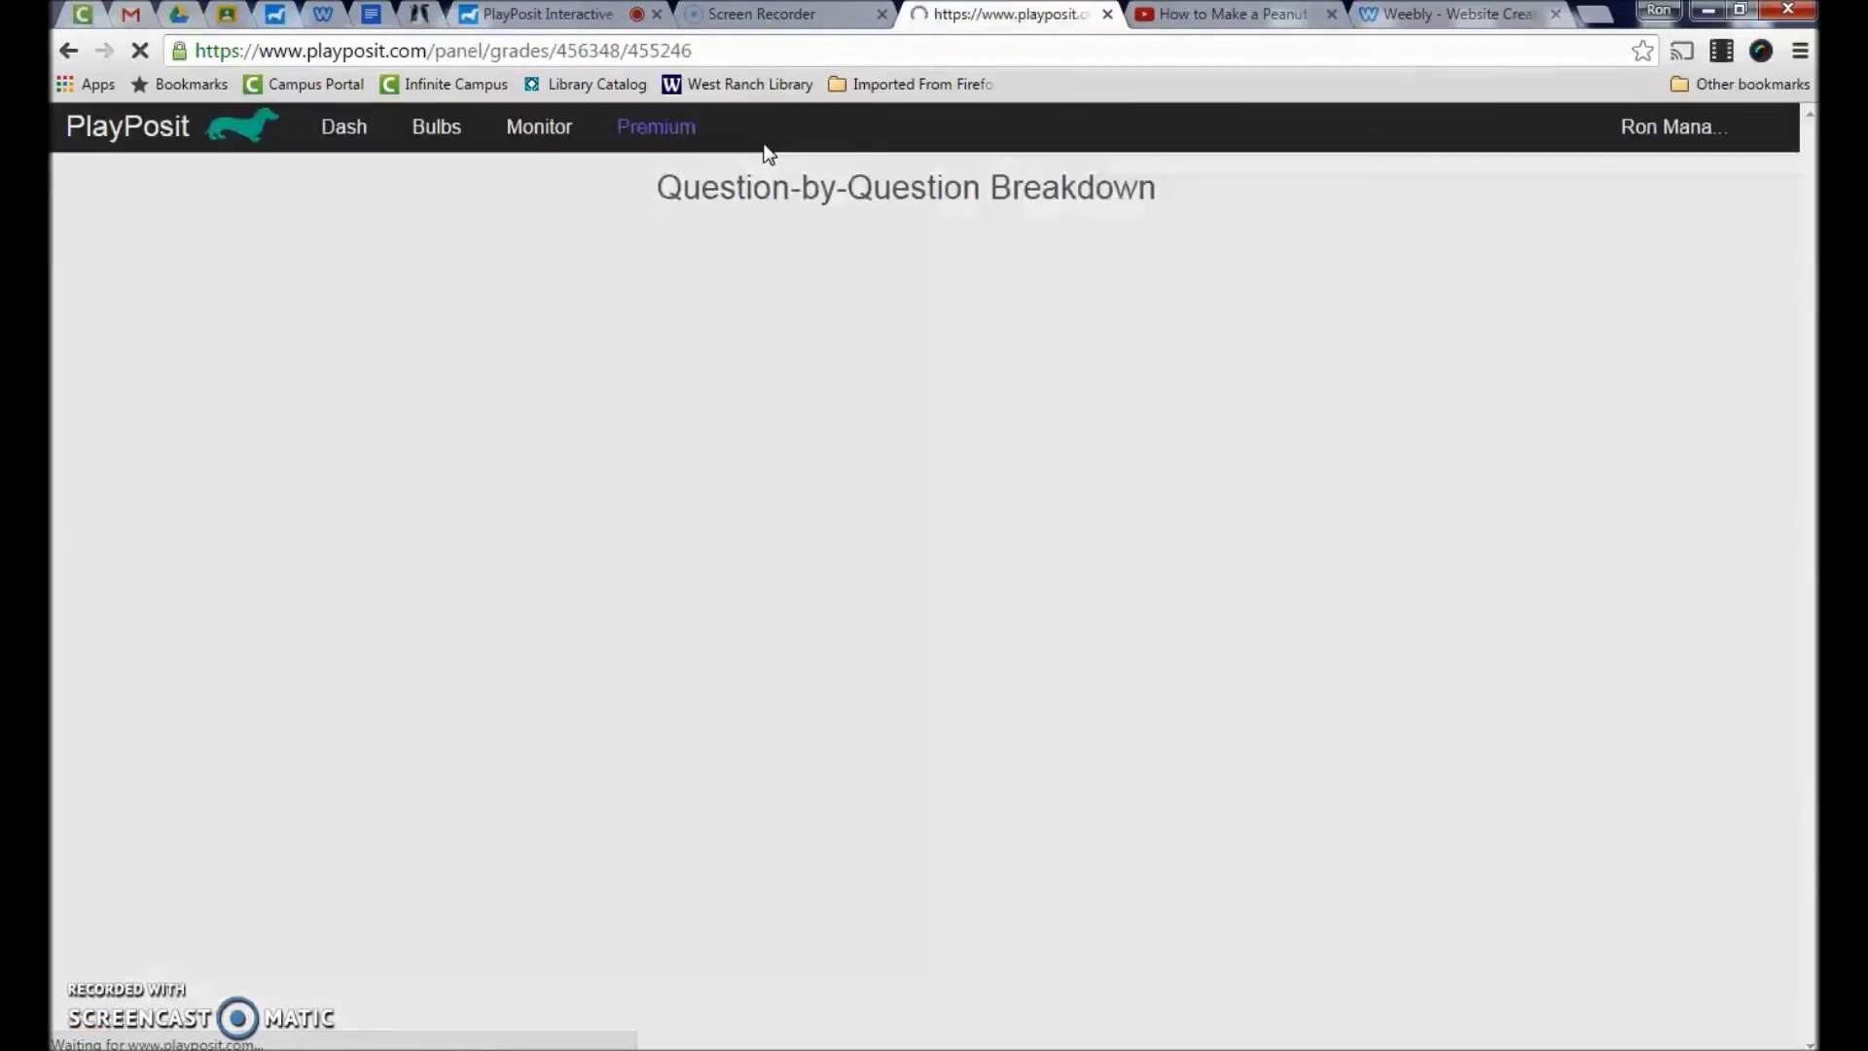
pyautogui.click(849, 289)
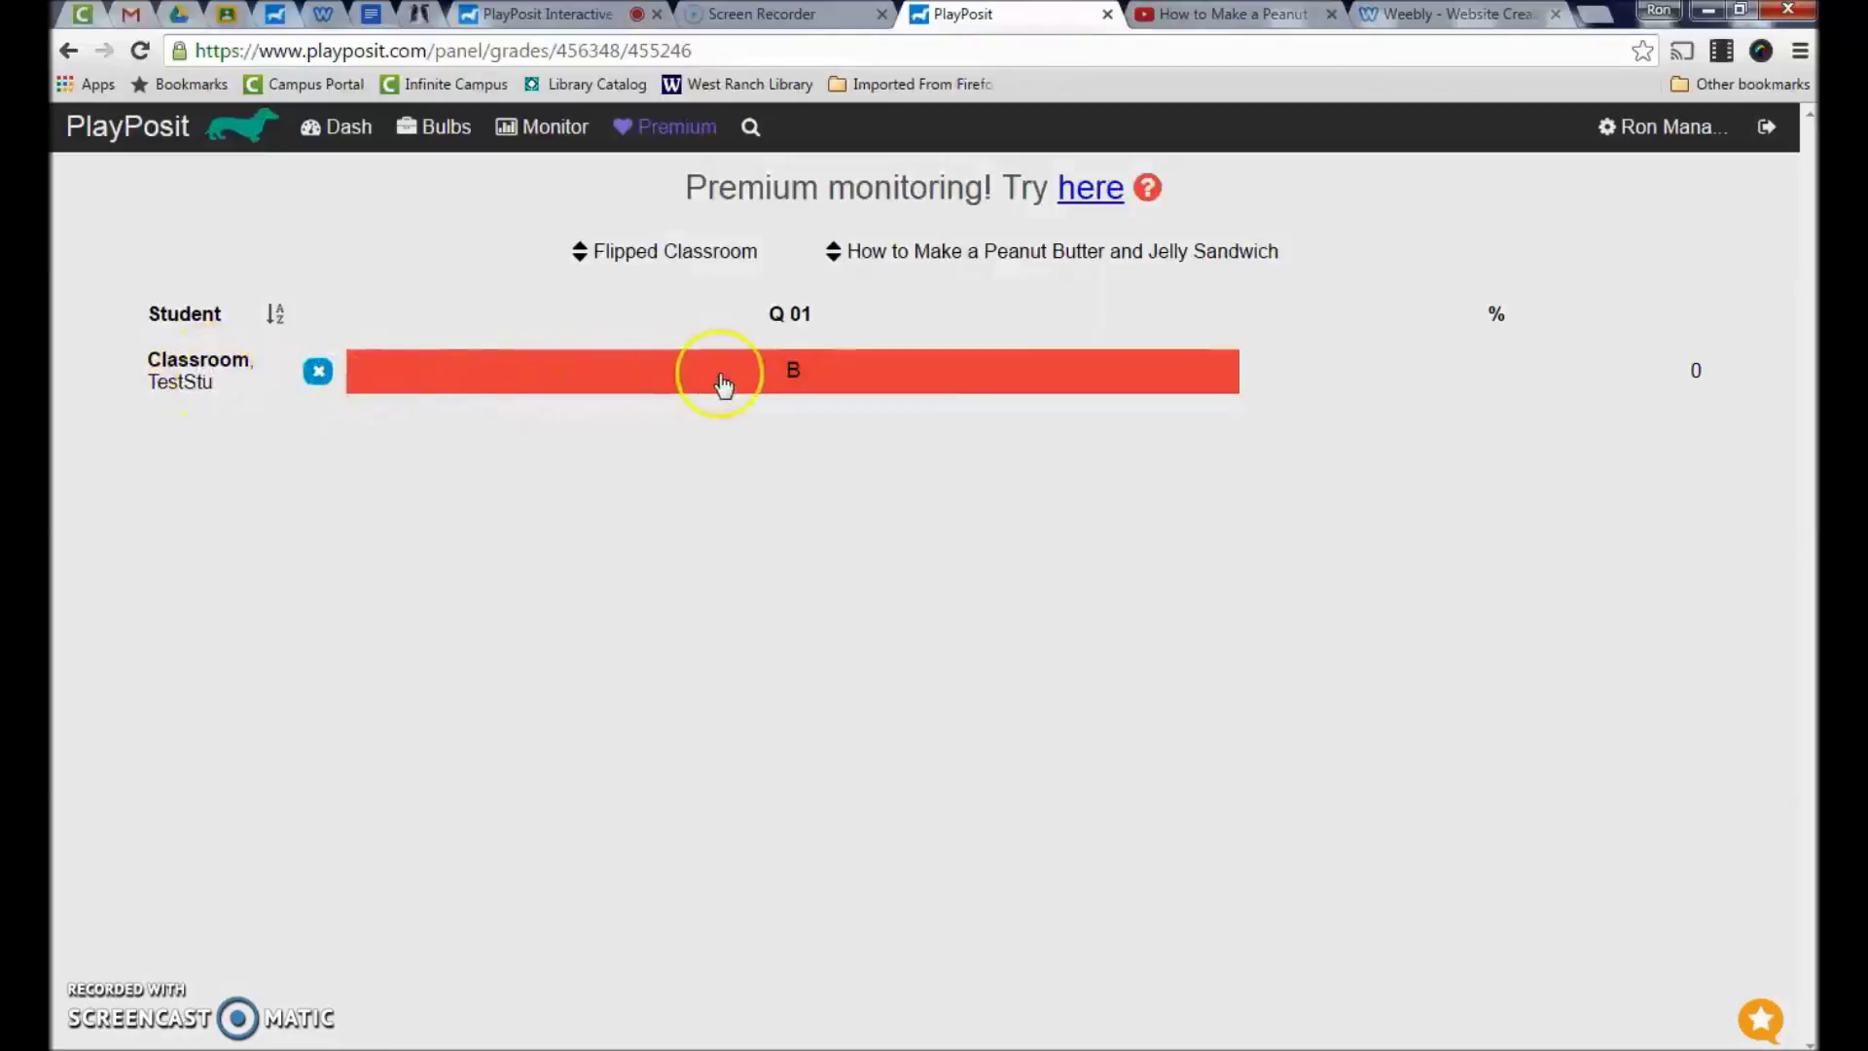
pyautogui.click(794, 368)
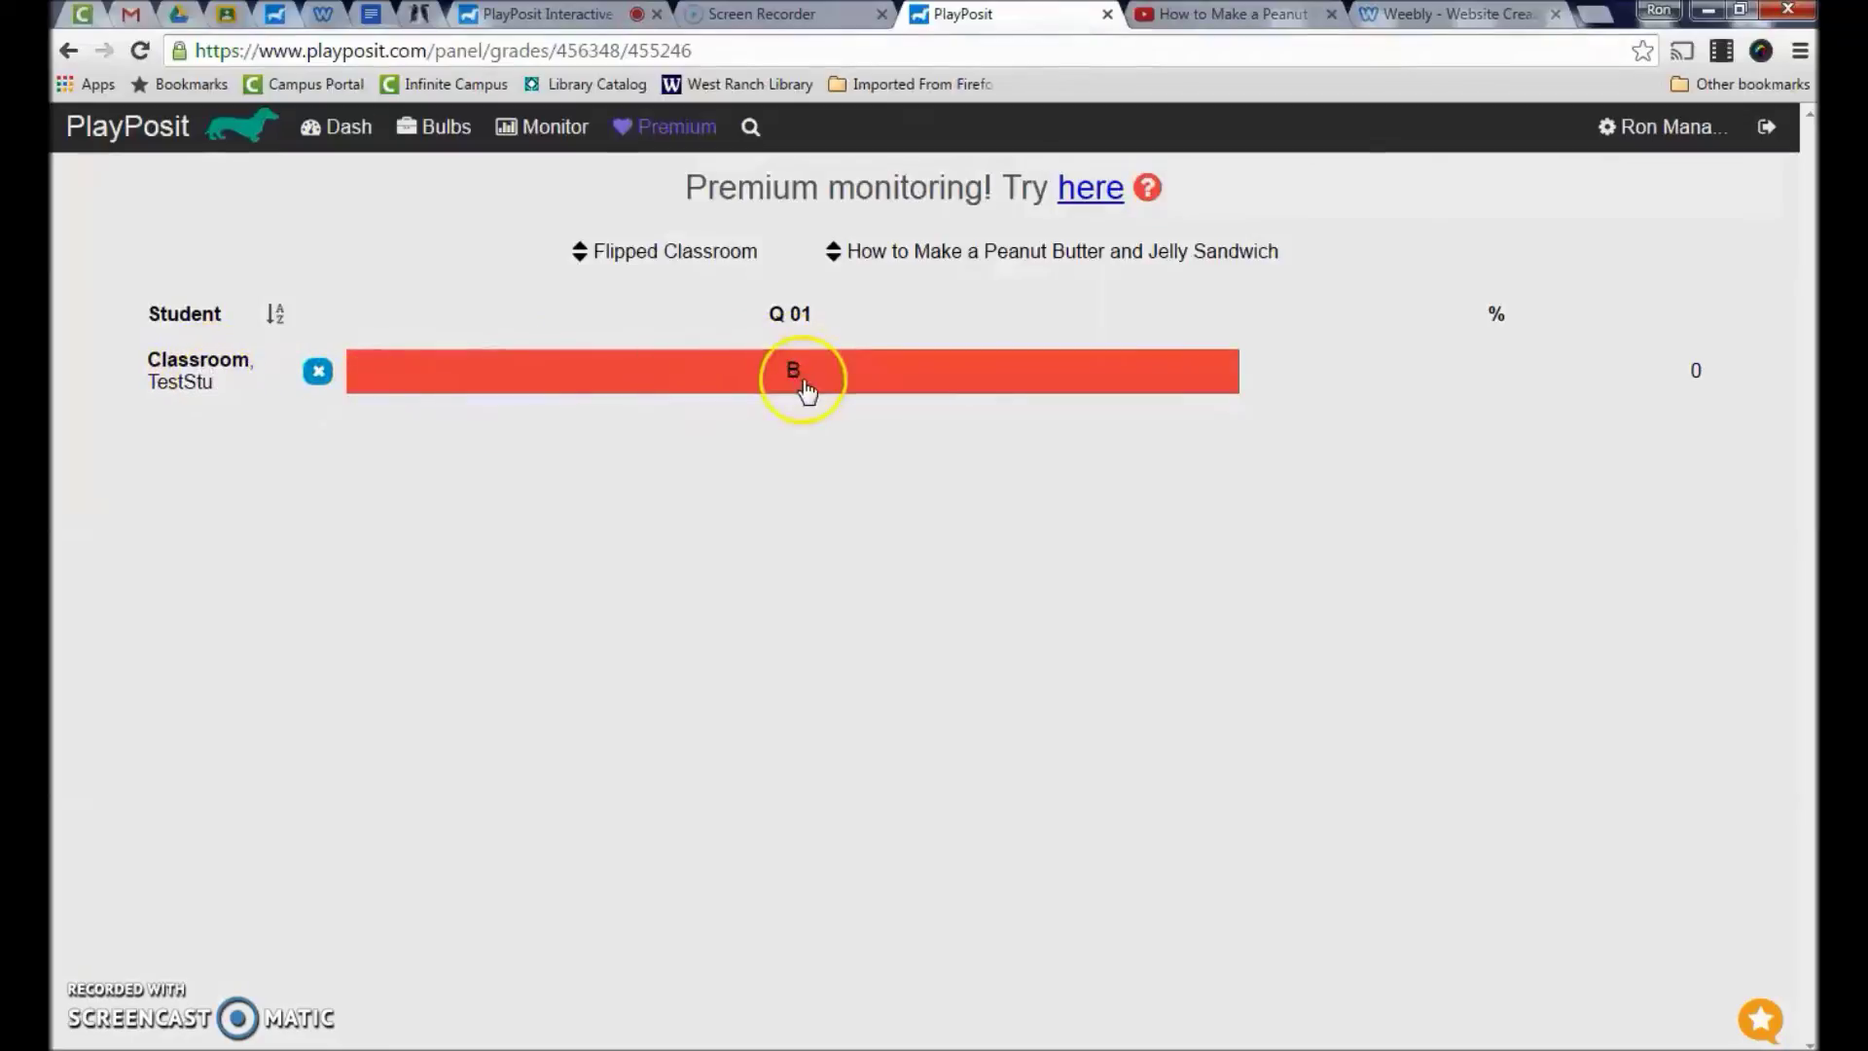